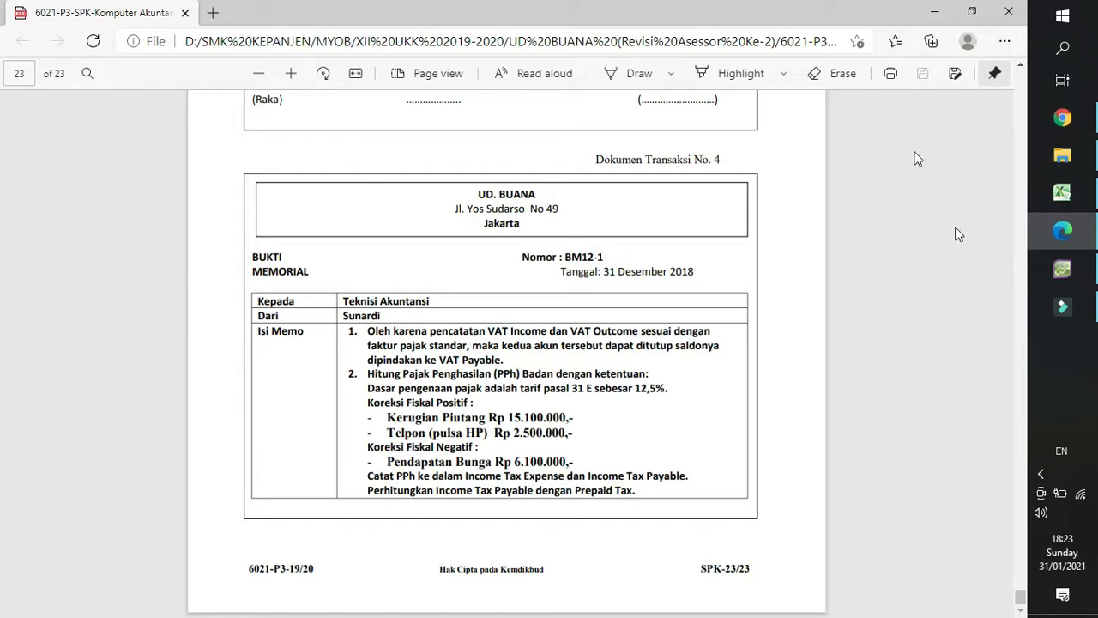
Switch to the pajak workbook in Excel and review the tax rates and time limits for turnover up to 4,8 M.
click(1062, 192)
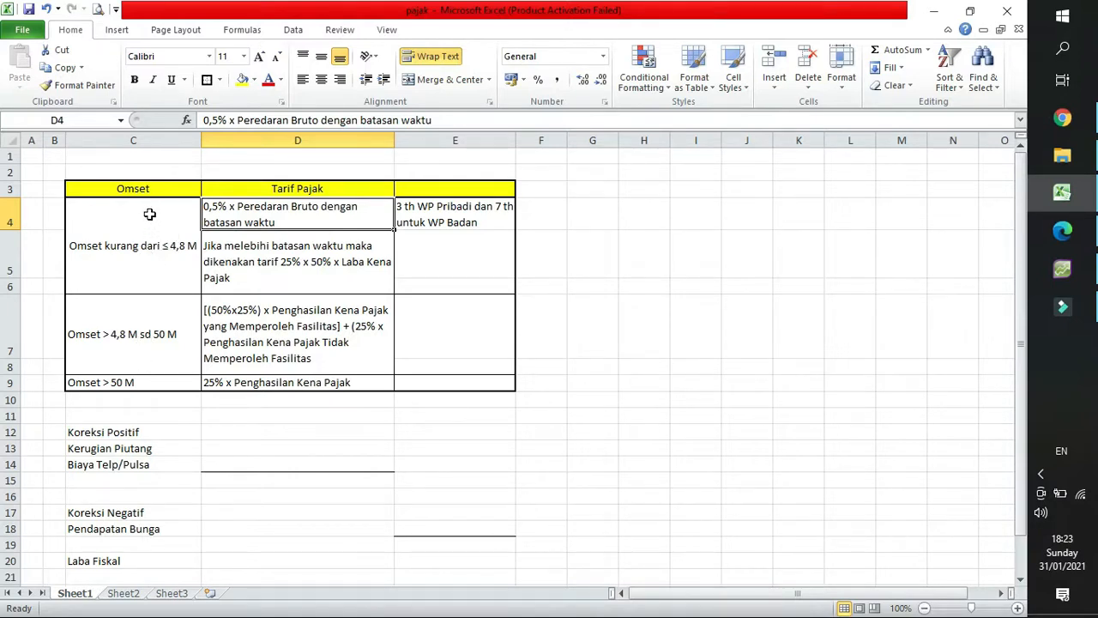
click(145, 251)
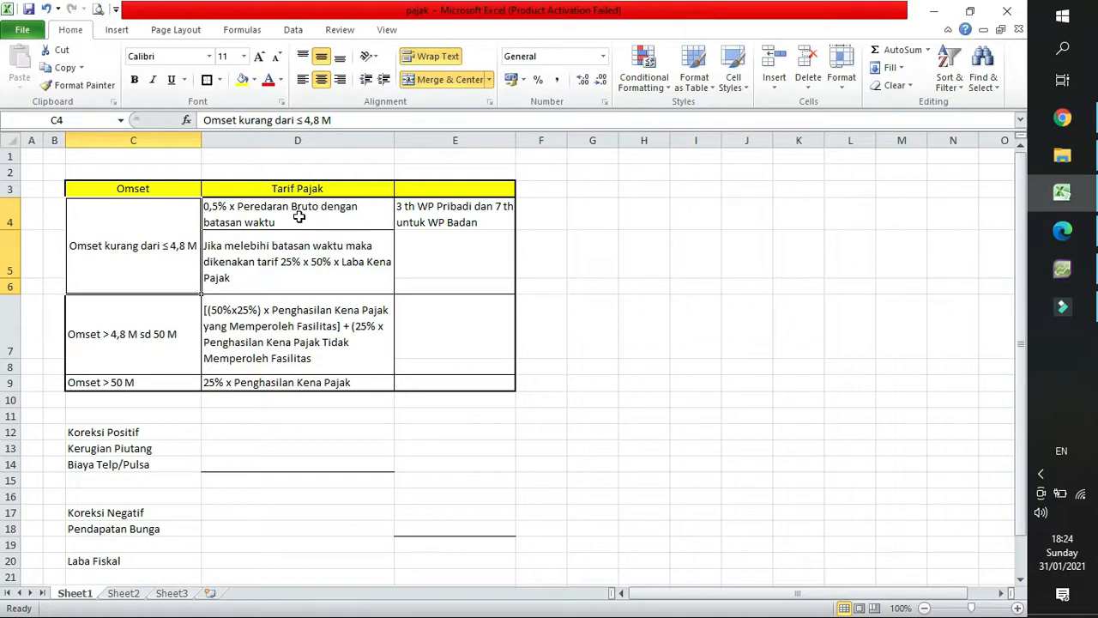
click(249, 212)
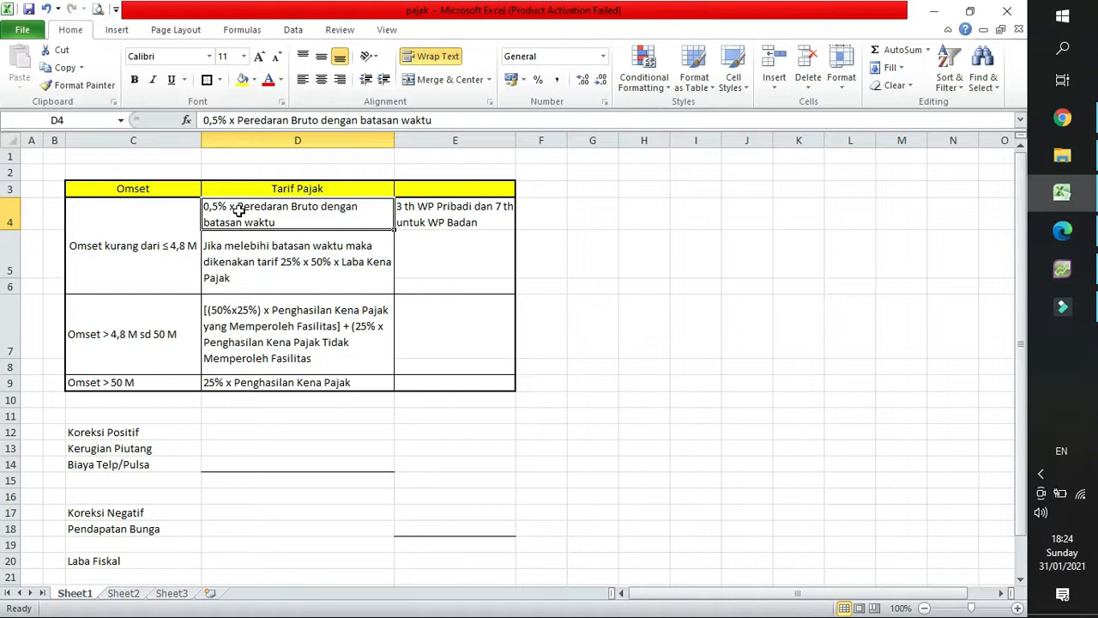
click(431, 218)
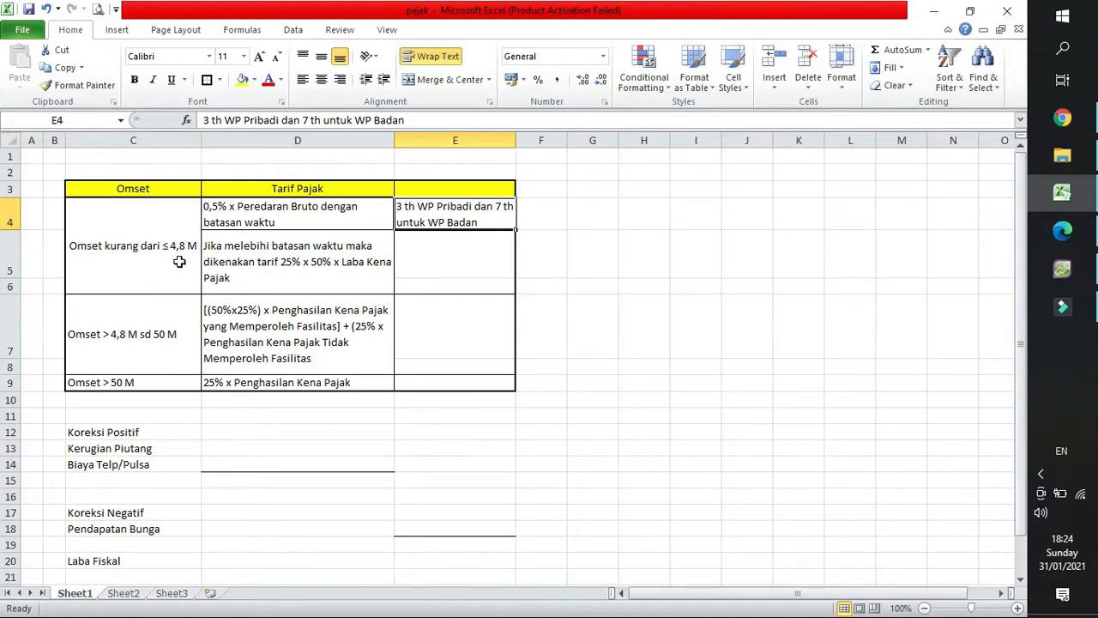
click(256, 269)
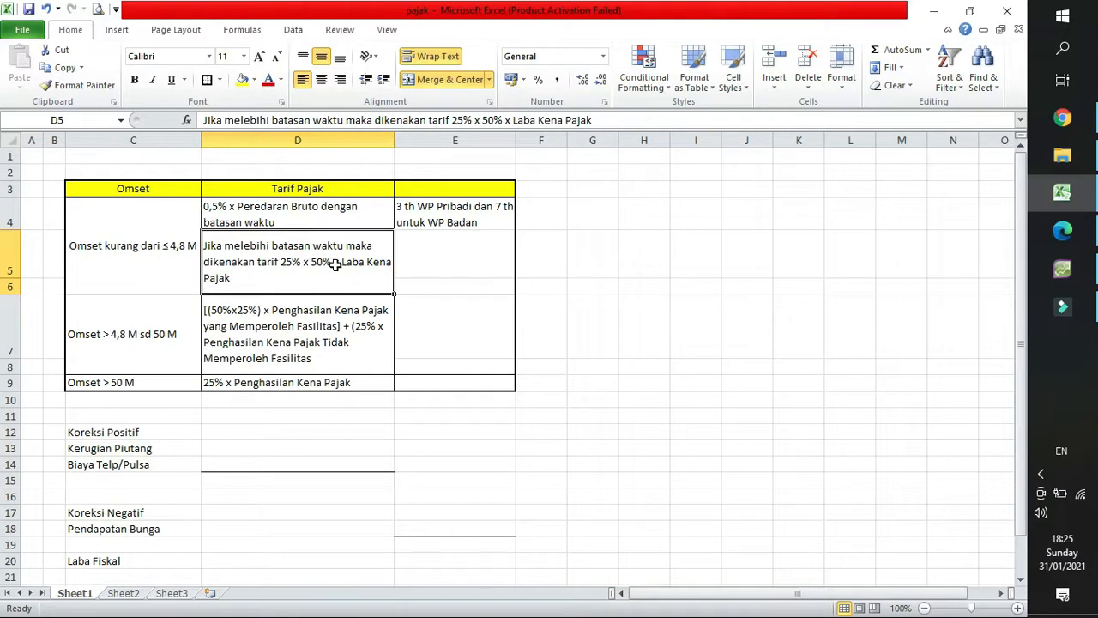
Enter 12.5% in cell F5 beside the row for the 25% x 50% rate.
click(543, 265)
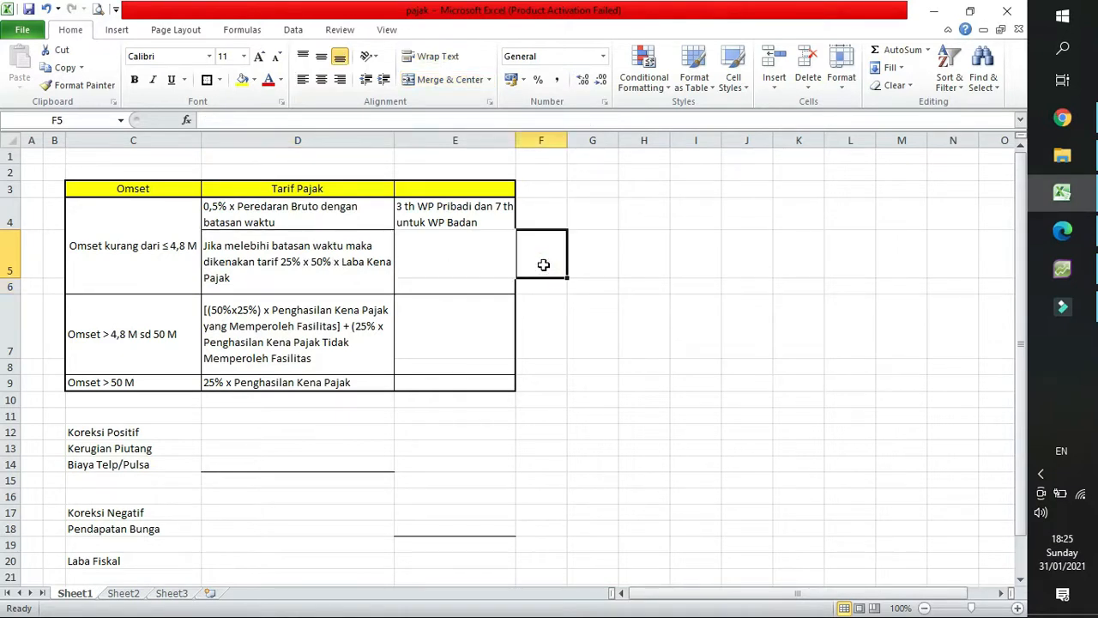
text(12.5)
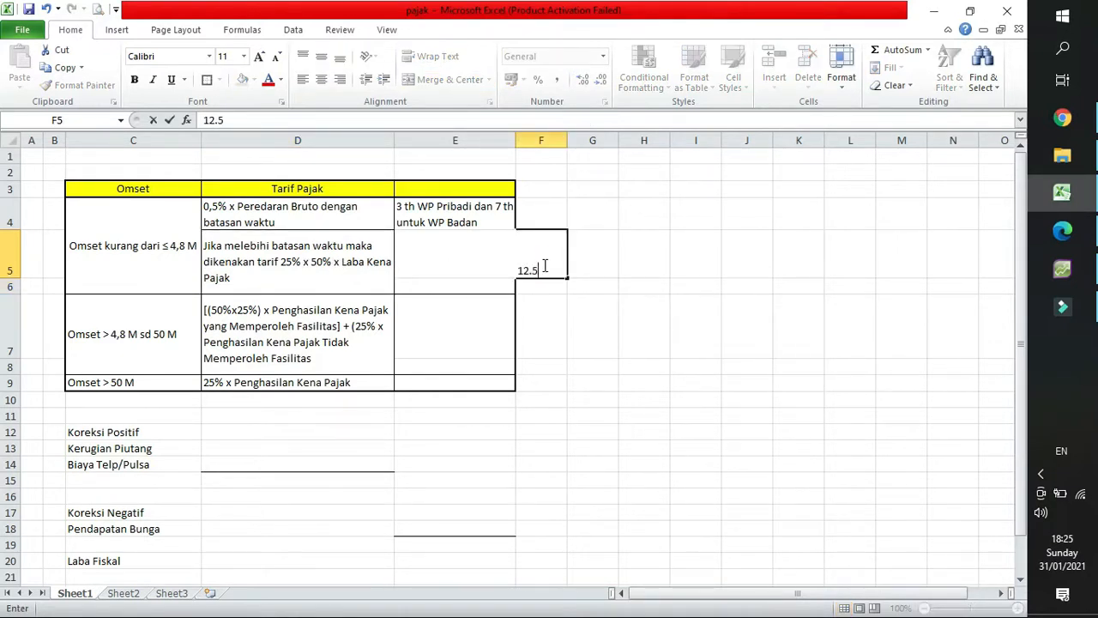
text(&)
key(BackSpace)
text(%)
key(Return)
click(544, 266)
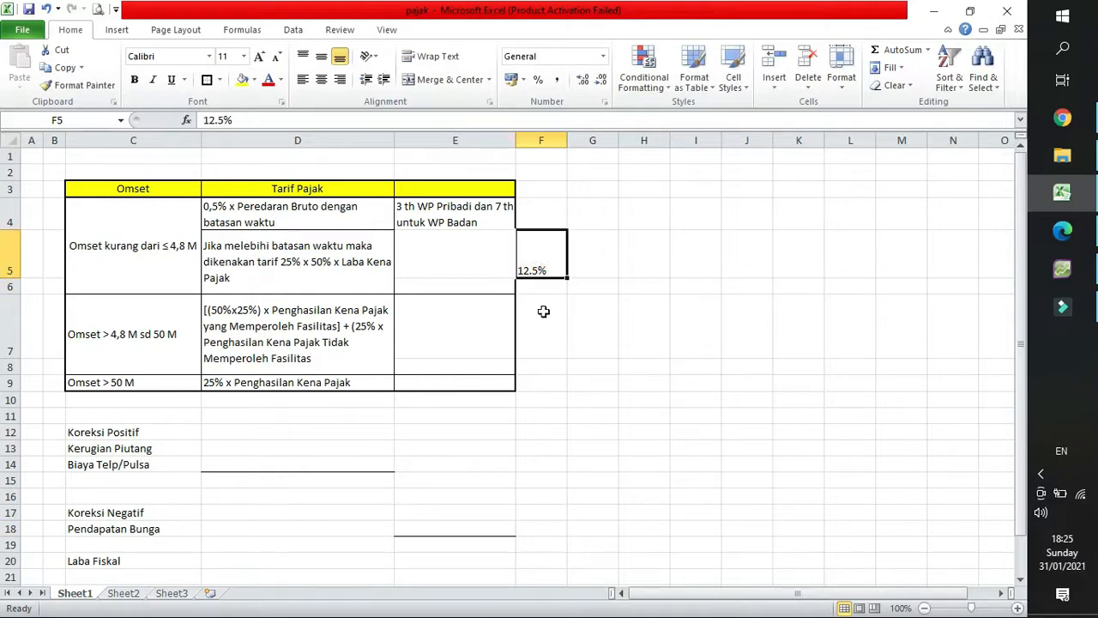
Switch to the PDF in Edge and highlight the pasal 31 E tax rate in the memo.
click(1083, 230)
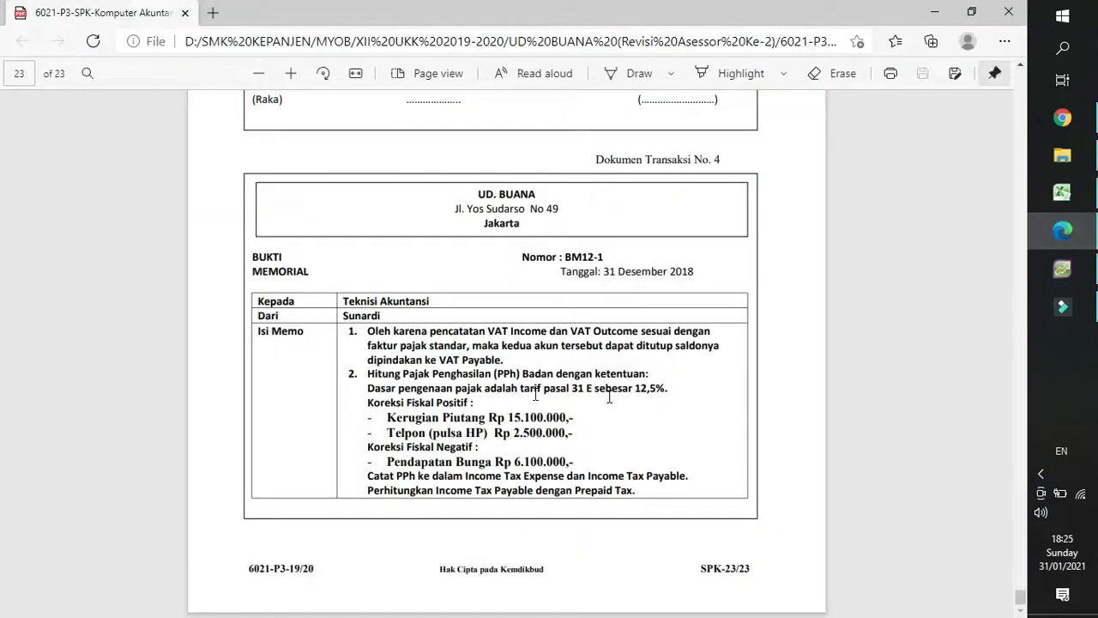
double_click(640, 386)
Switch to AccountRight Plus, close the trial balance report and look up the Sales account in the Accounts List.
click(1062, 270)
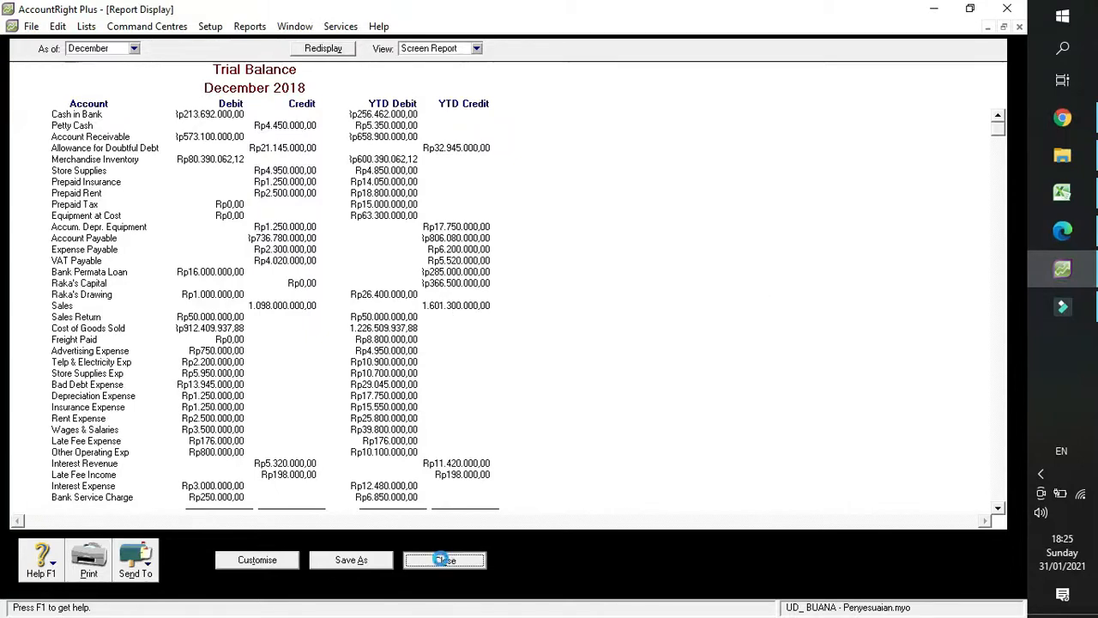
click(442, 561)
click(408, 578)
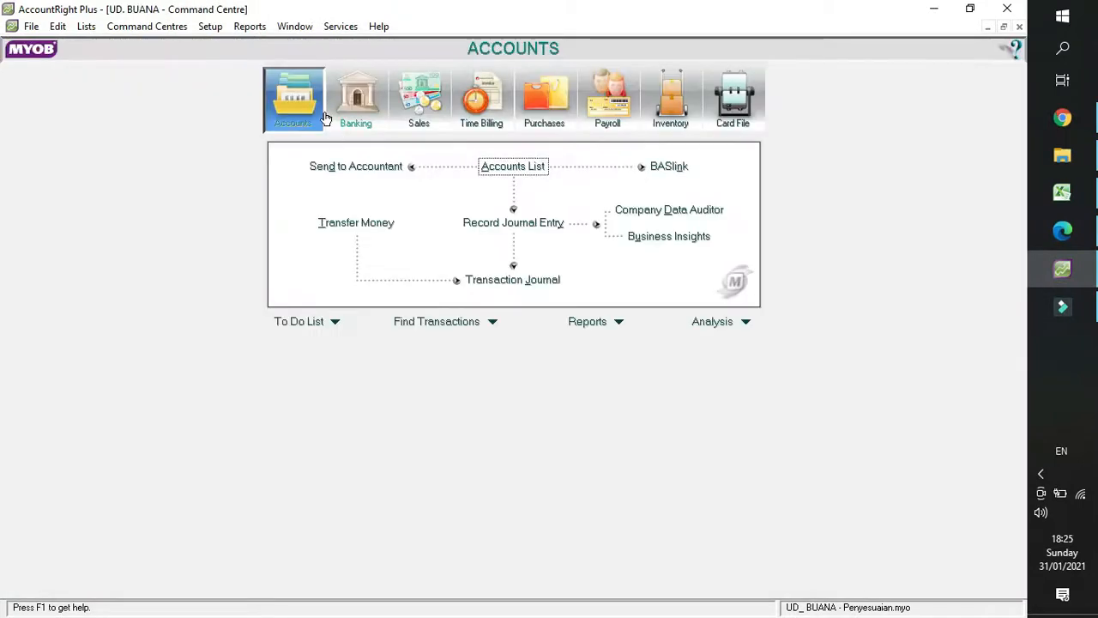
click(506, 166)
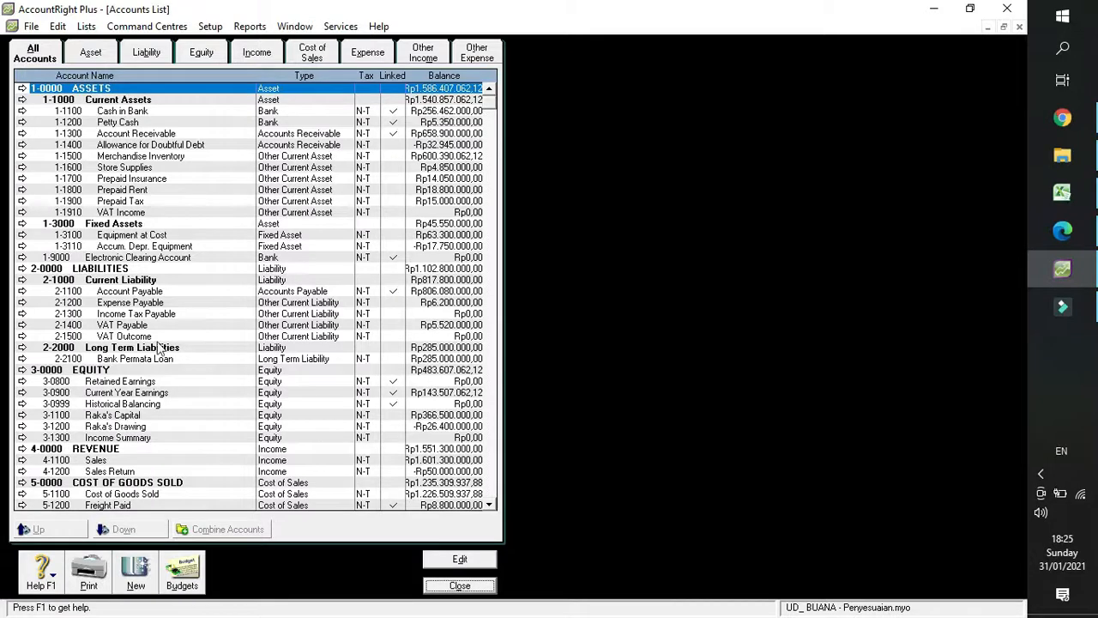
click(180, 462)
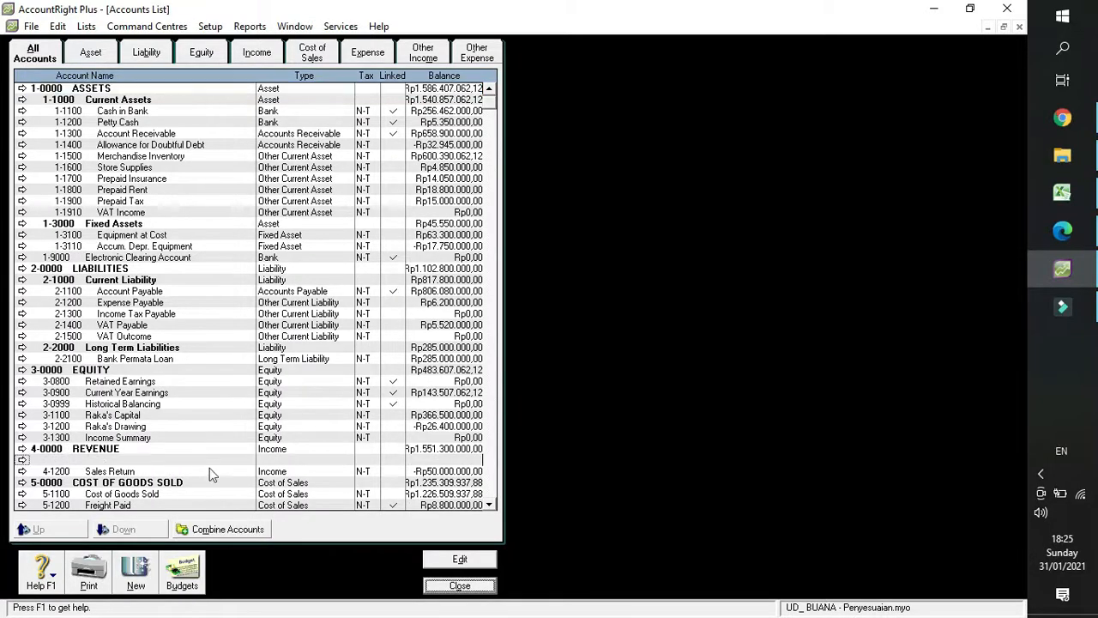
scroll(452, 417, down, 1)
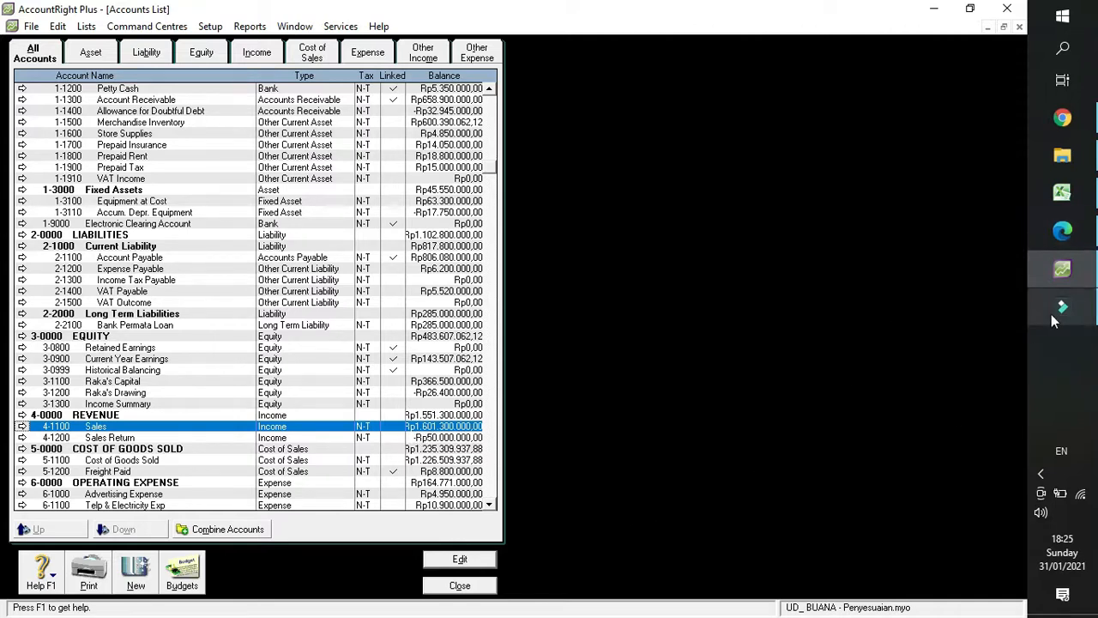
Compare the memo and Sales account with the turnover brackets in the Excel workbook, examining the rate formula for 4,8 M to 50 M.
mouse_move(1051, 314)
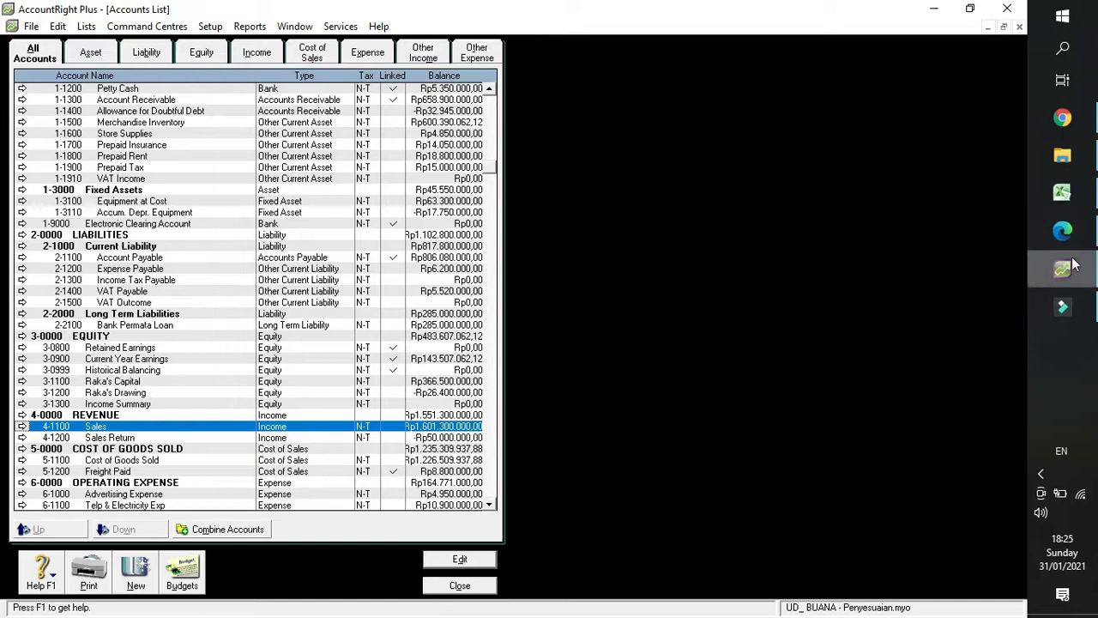
click(1064, 194)
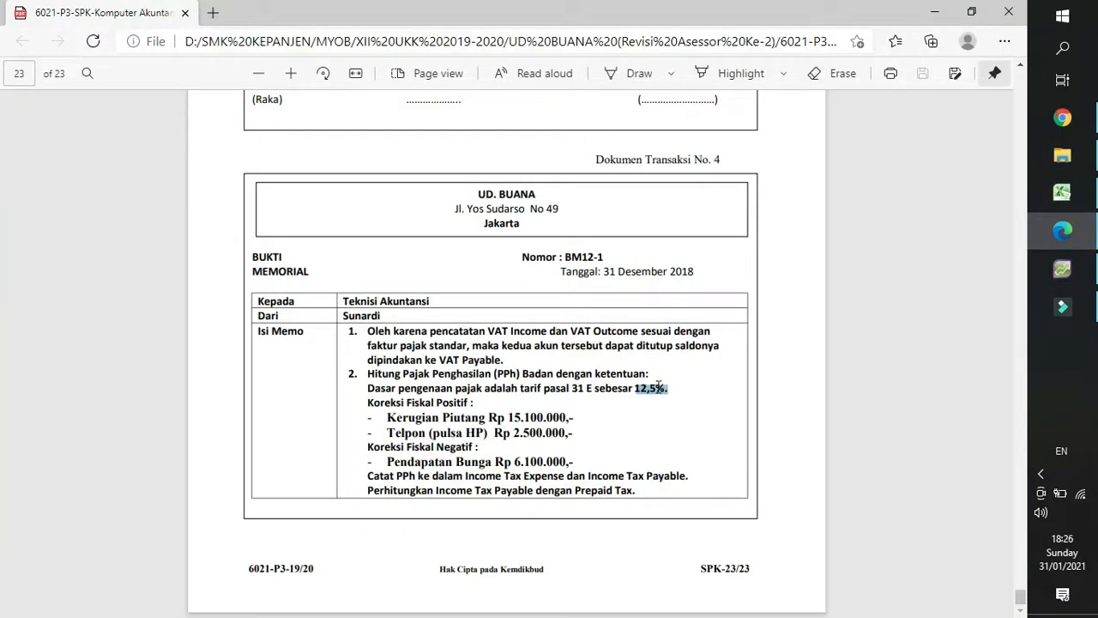
click(1062, 193)
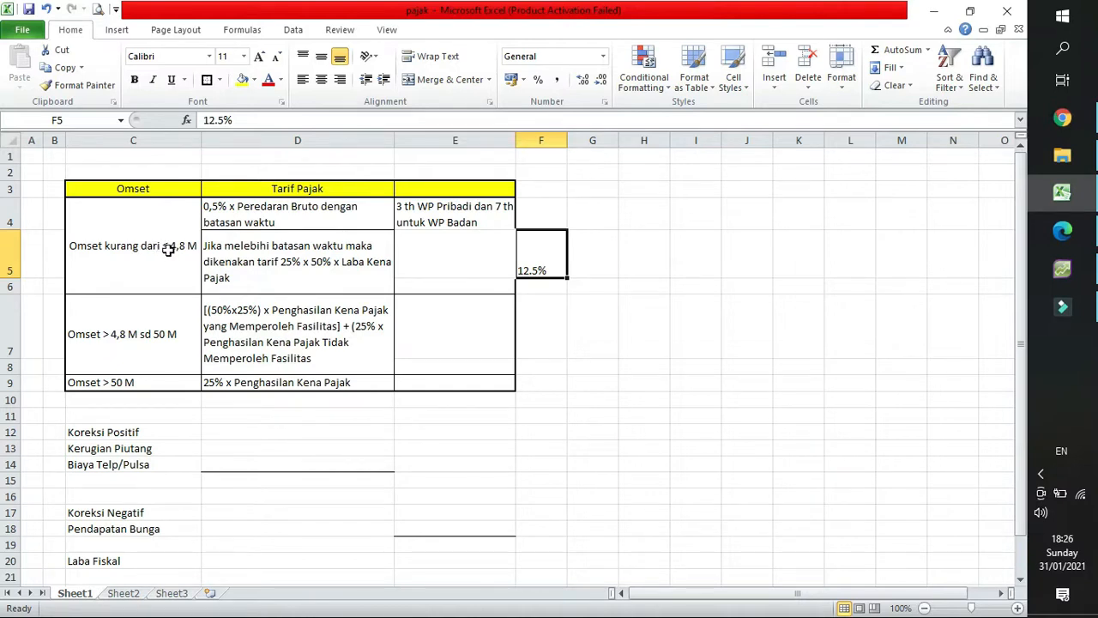
click(1093, 281)
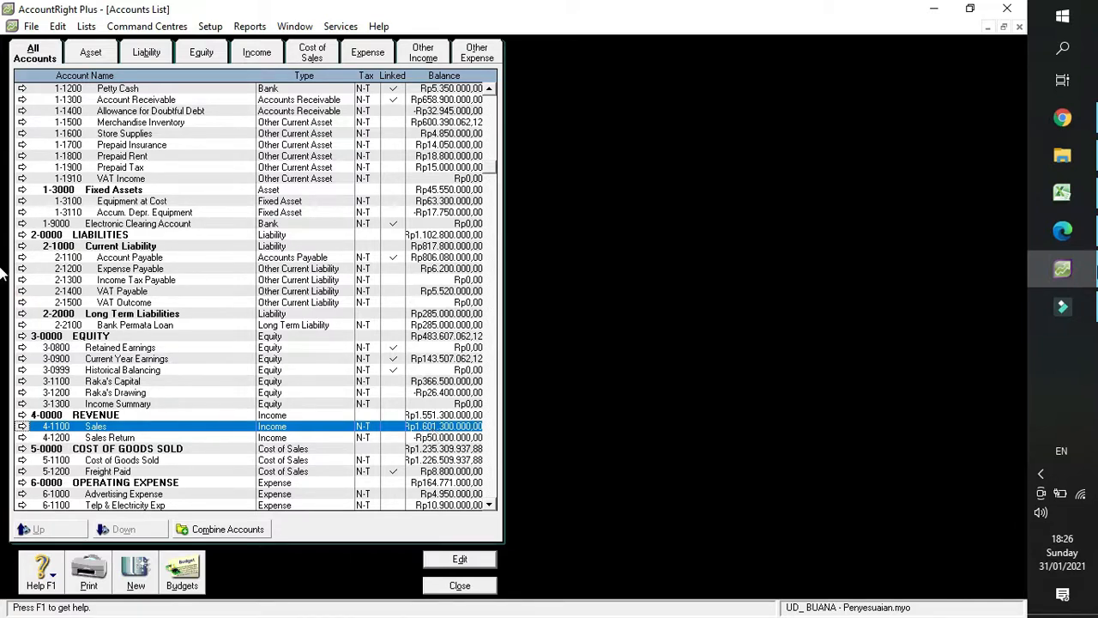
click(1085, 198)
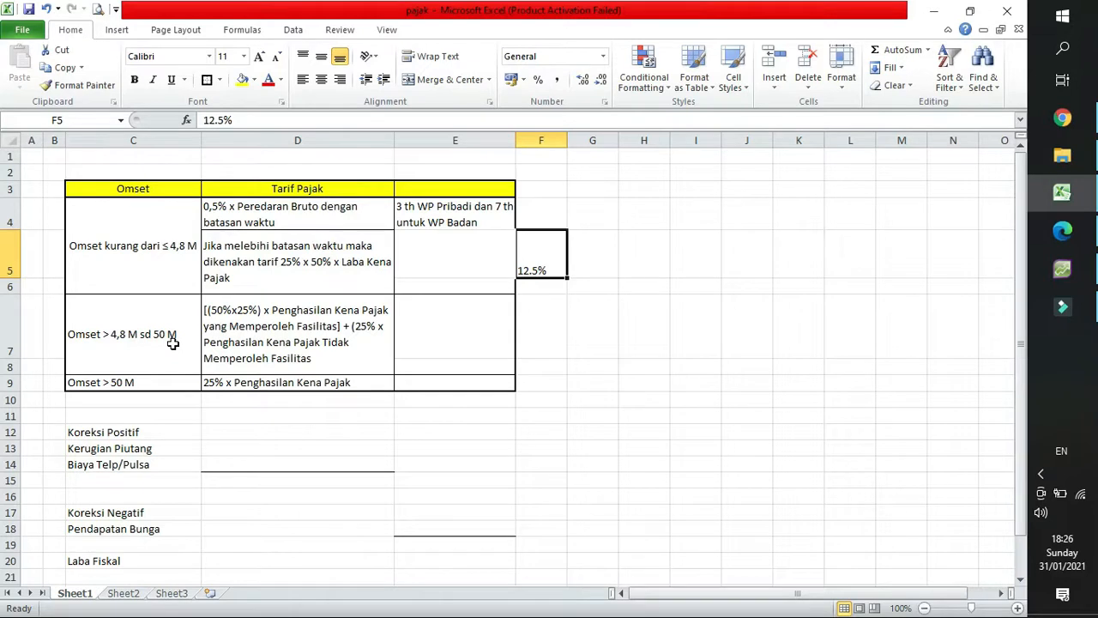
scroll(172, 344, down, 1)
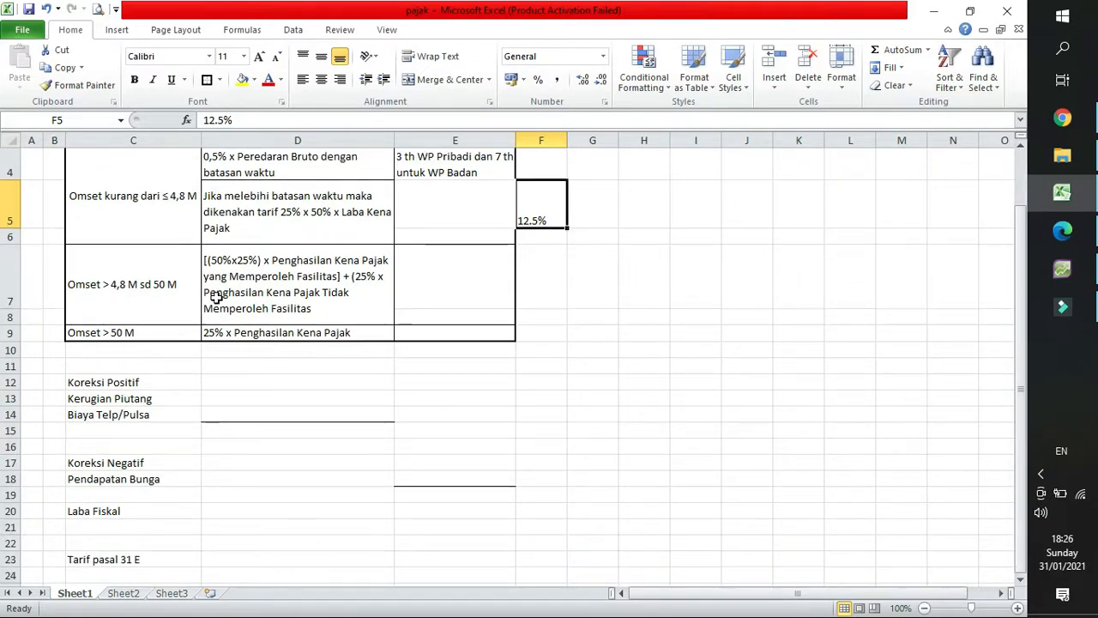
click(260, 287)
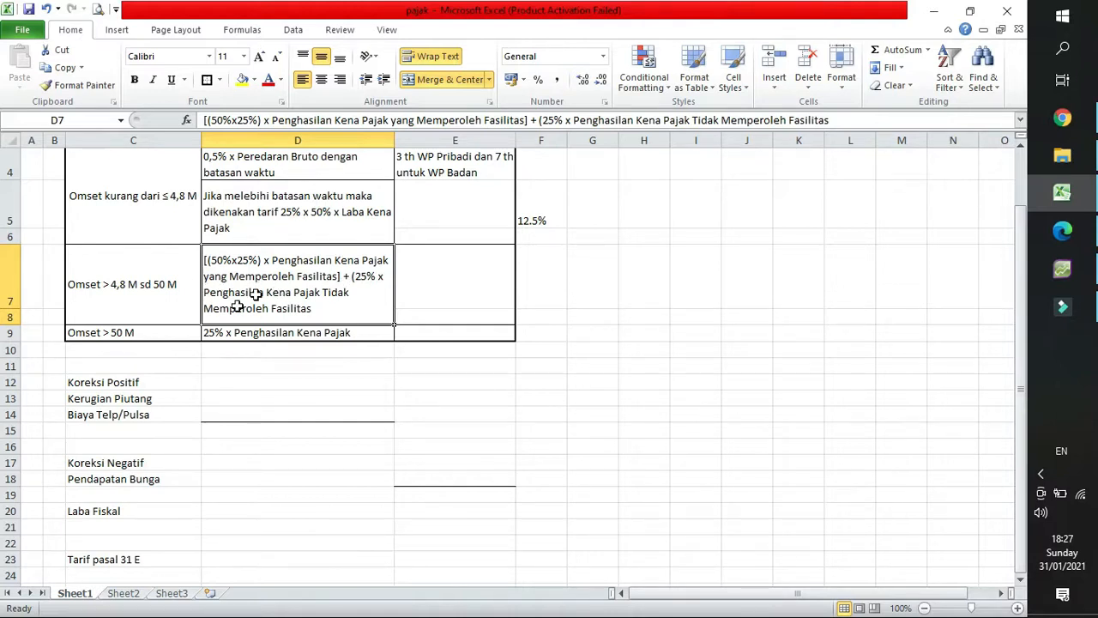
Enter the label "PKP dg fasilitas" in cell H7.
click(656, 287)
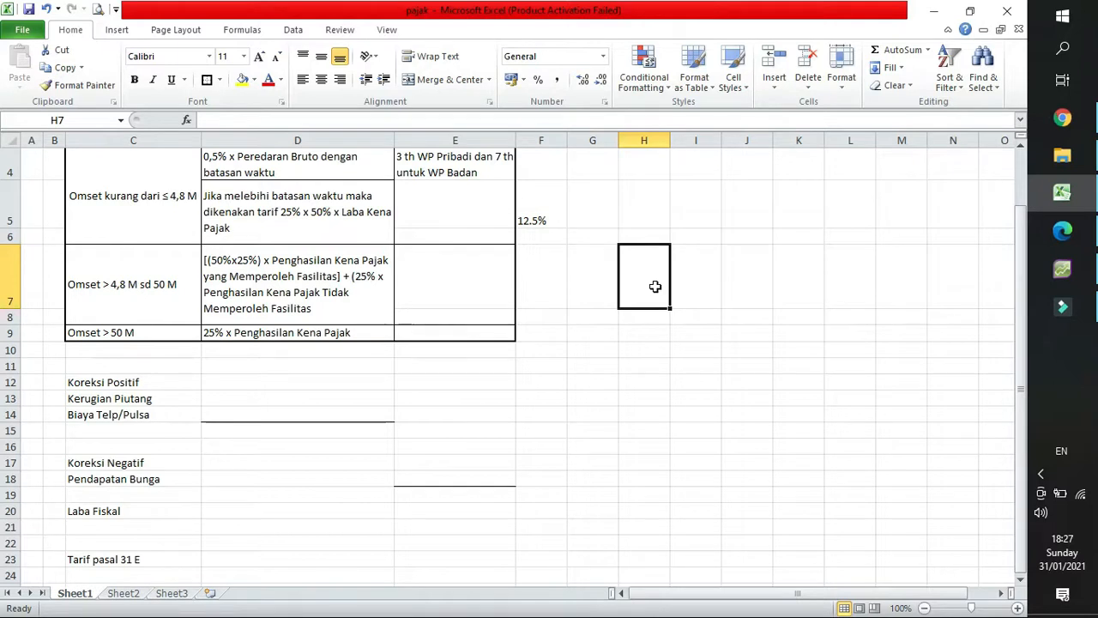
text(PKP)
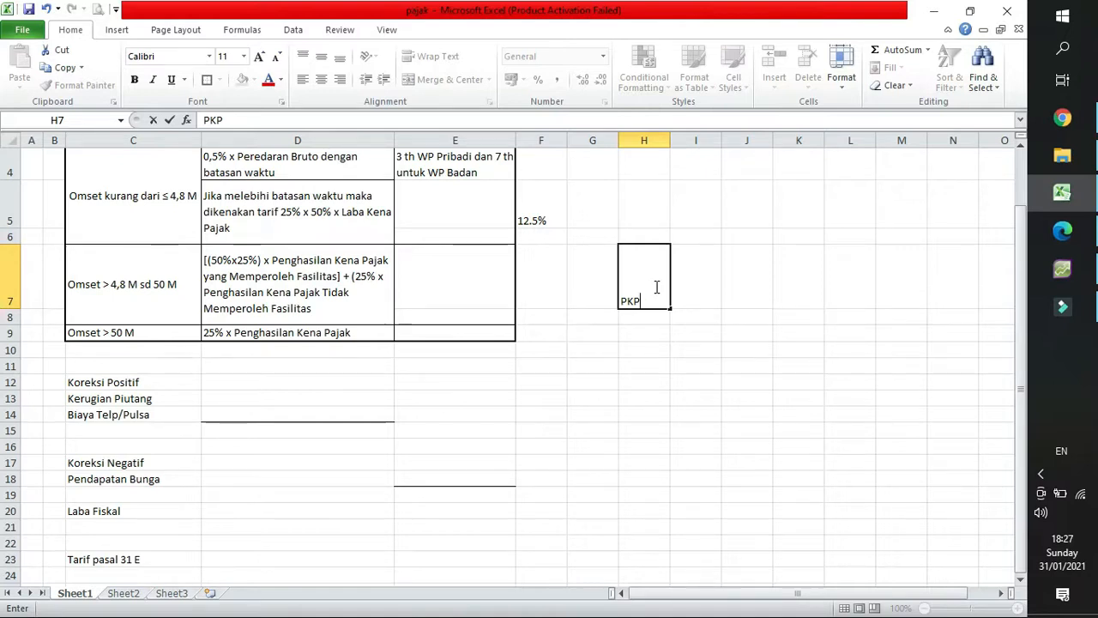
text(dg fasilitas)
key(Return)
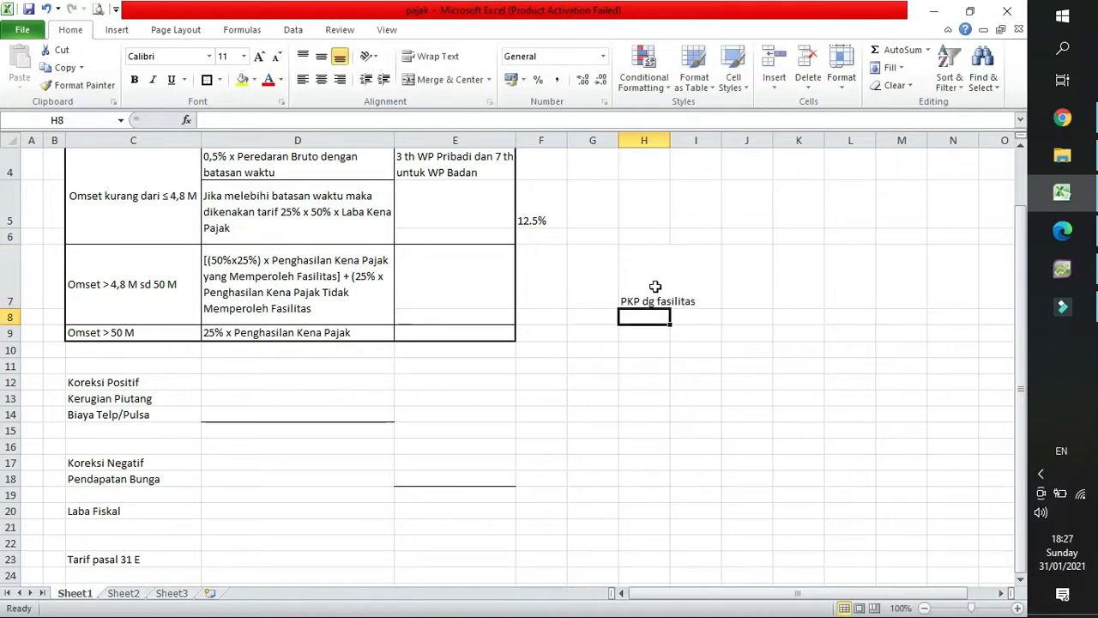
Copy the label in H7 into cell H8 below it.
click(654, 286)
key(ctrl+c)
key(Down)
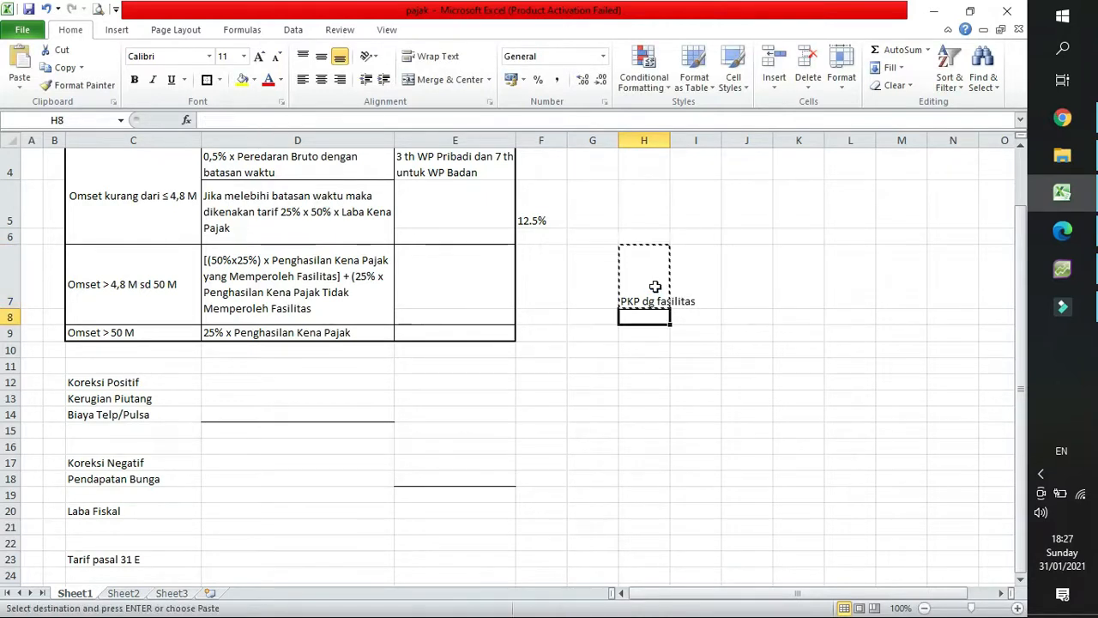
key(Return)
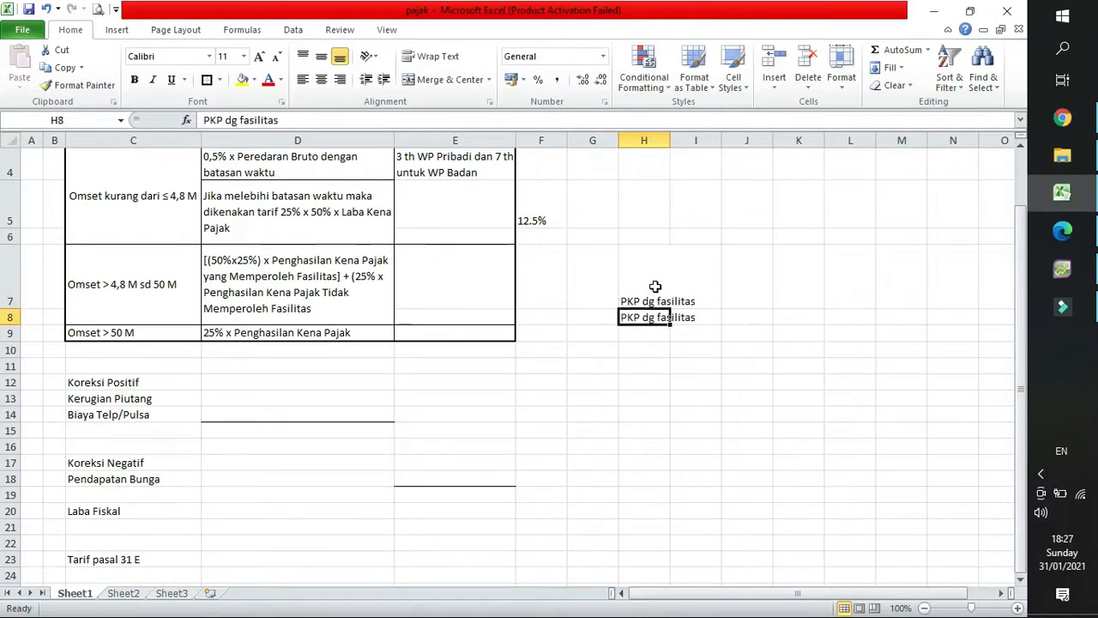
Change the label in H8 to "PKP dg tdk mndapat fasilitas" and widen column H to fit it.
click(240, 121)
text(tdk )
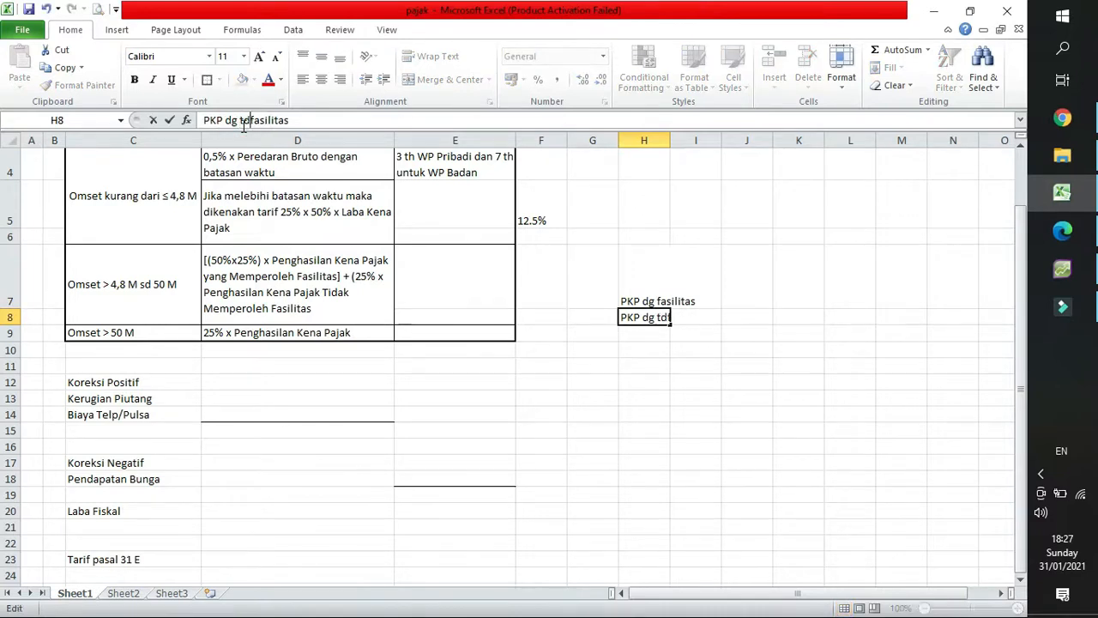
text(mnd)
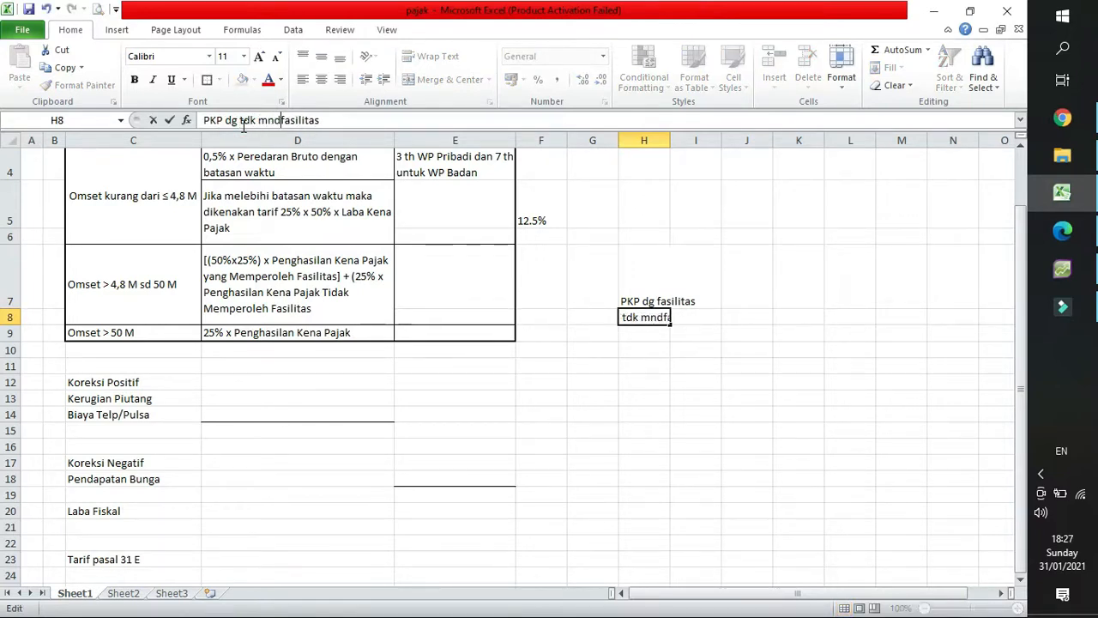
text(APAT)
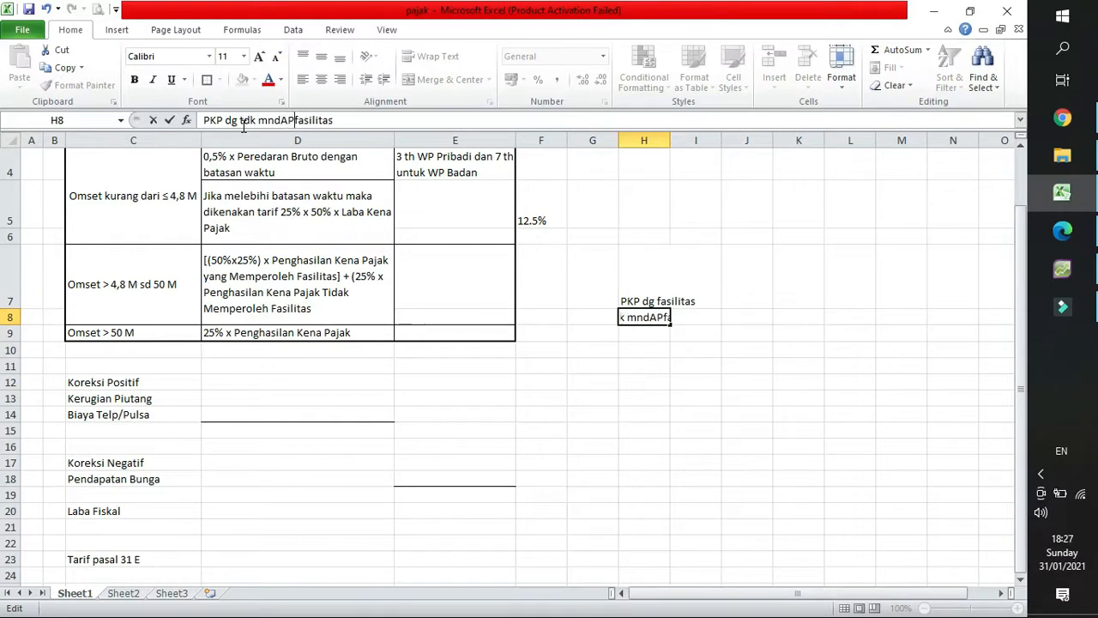
key(BackSpace)
key(BackSpace)
key(BackSpace)
key(BackSpace)
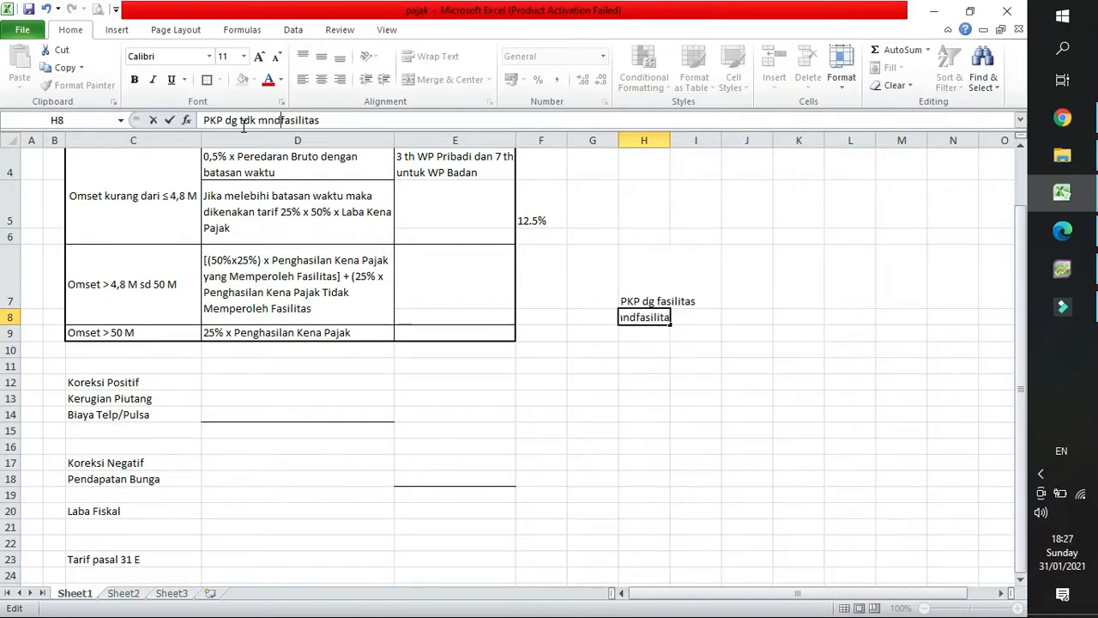
text(apat )
text(fasilita)
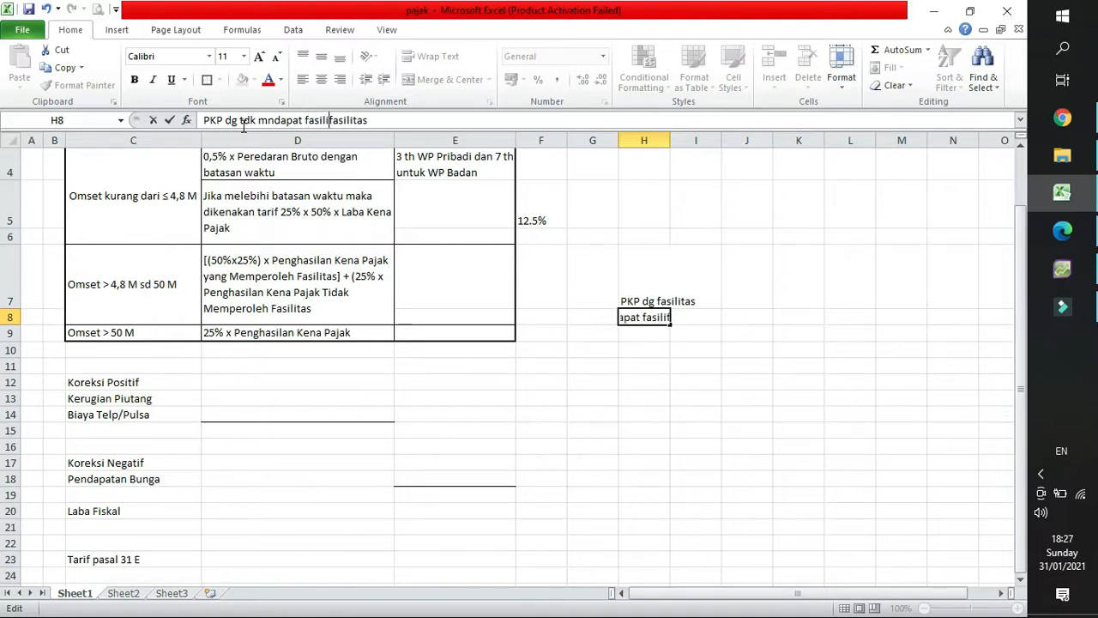
text(s)
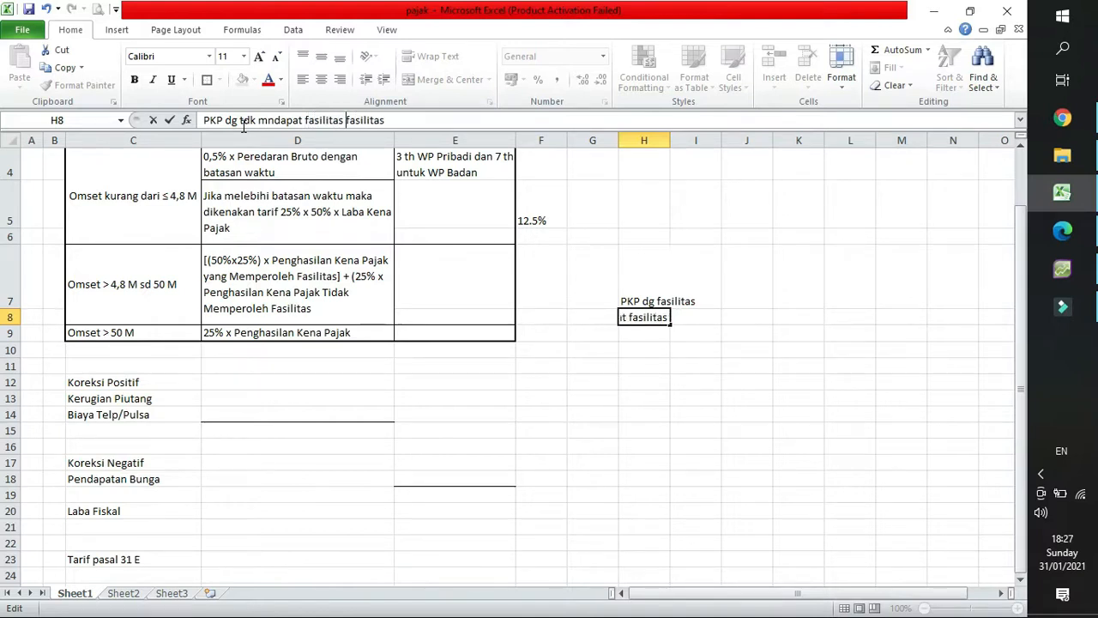
key(Delete)
key(Delete)
key(Delete)
key(Delete)
key(Delete)
key(Delete)
key(Delete)
key(Delete)
key(Delete)
key(Return)
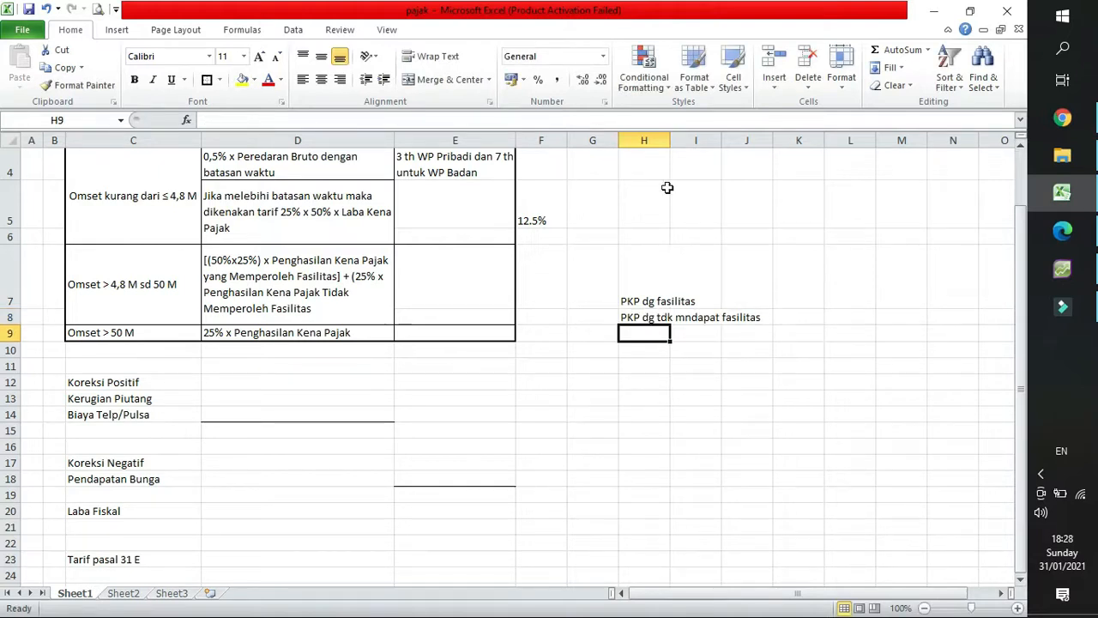
drag(671, 140, 770, 140)
Enter the formula text "4,8/peredaran bruto*laba fiskal" in cell I7 and widen column I to fit it.
click(802, 256)
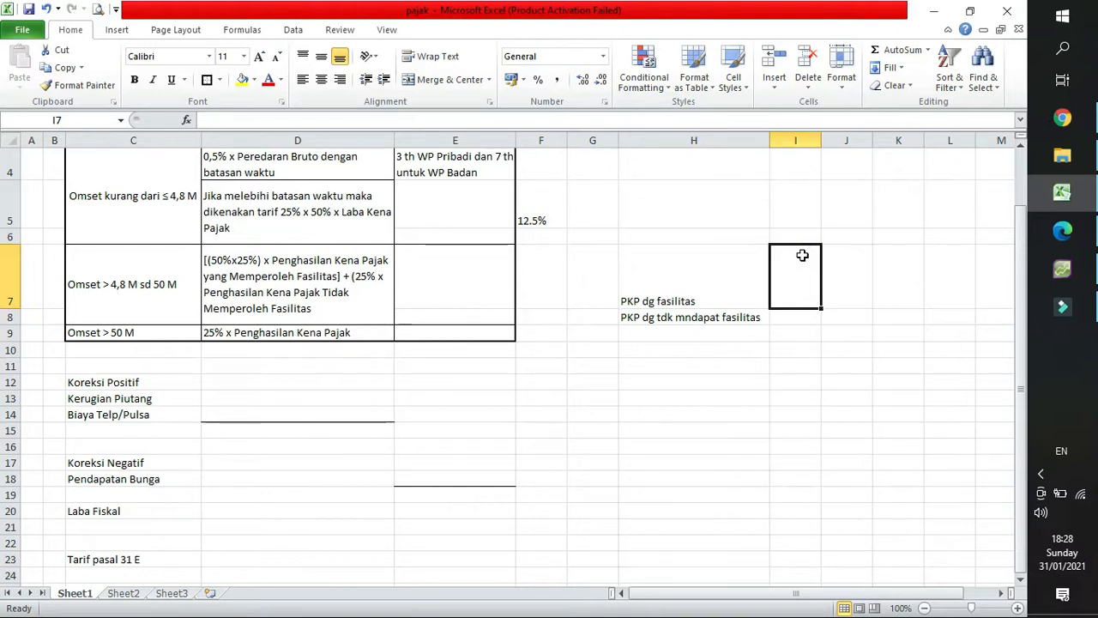
text(4,8)
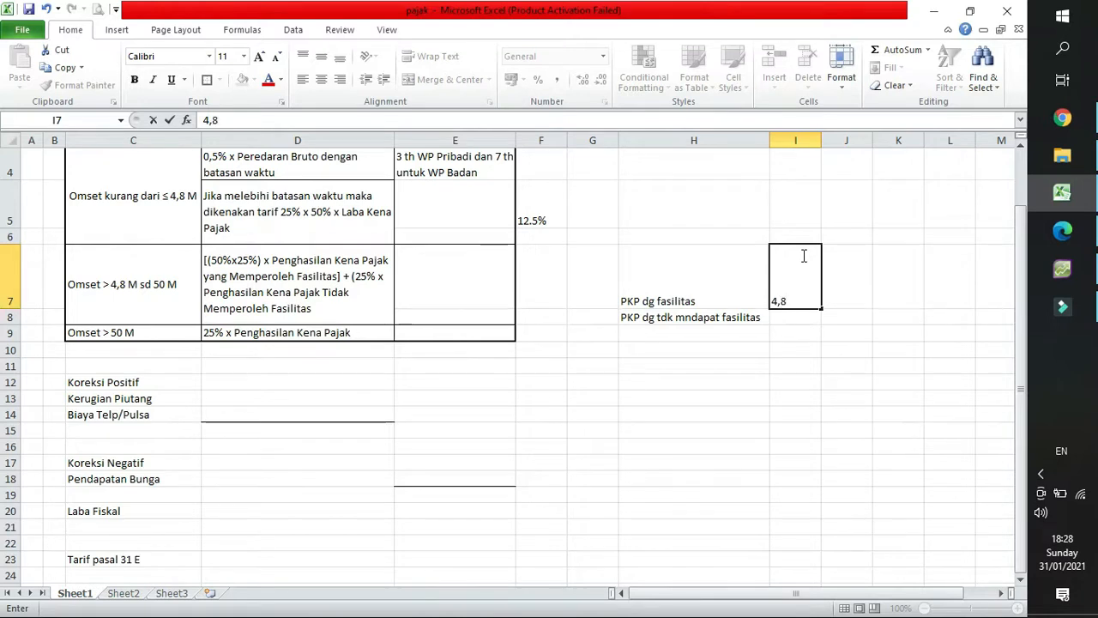
text(/)
text(omset)
key(BackSpace)
key(BackSpace)
key(BackSpace)
key(BackSpace)
key(BackSpace)
text(pe)
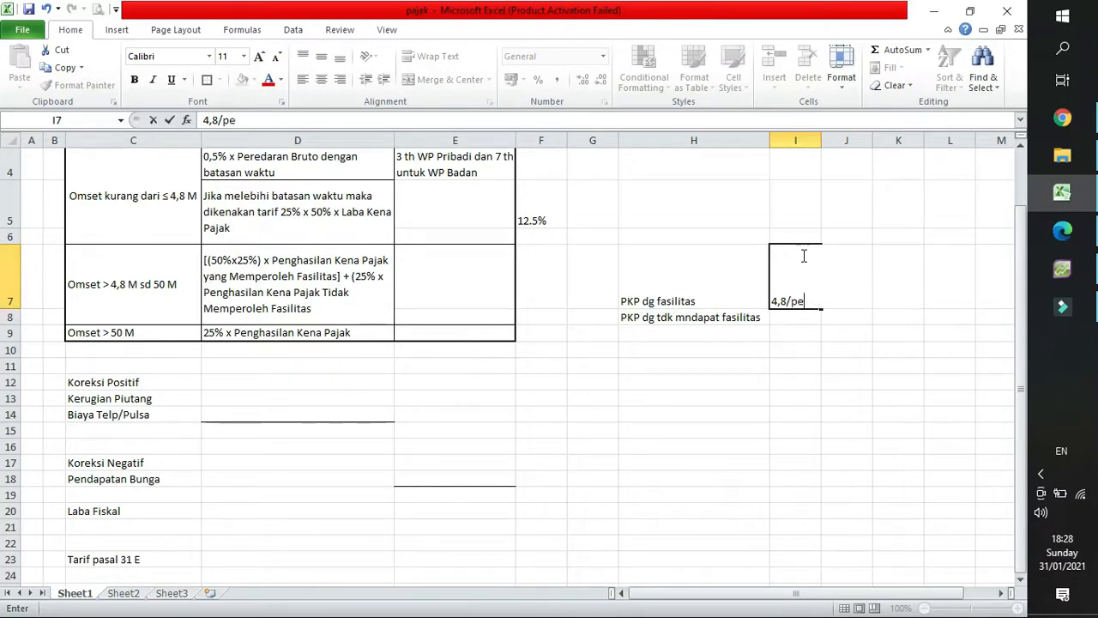
text(redaran)
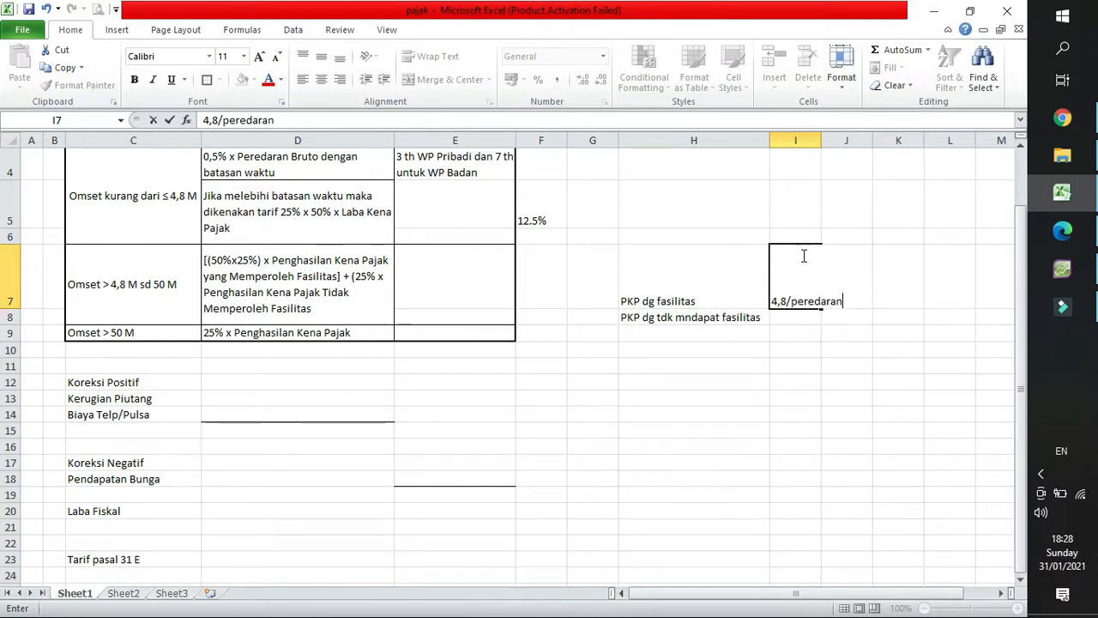
text( bruto)
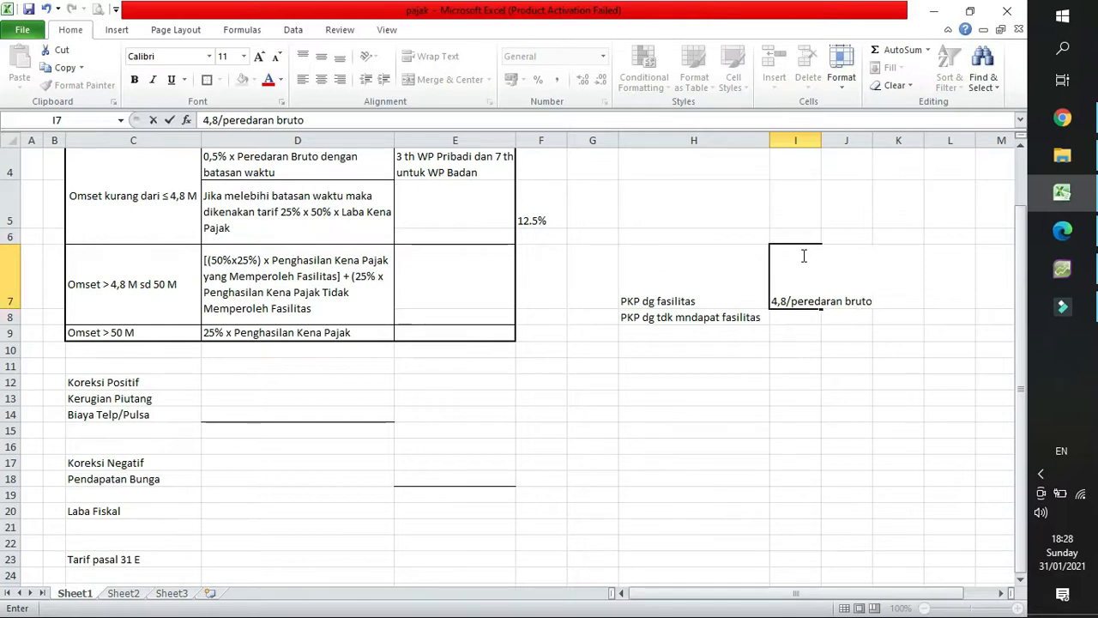
text(*laba fiska)
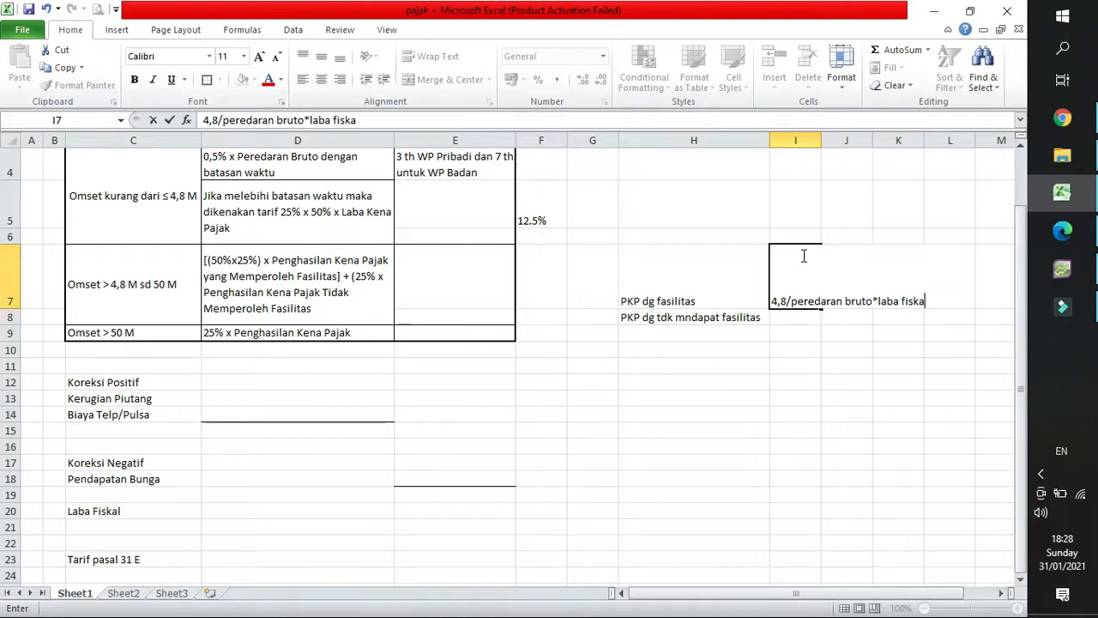
key(Return)
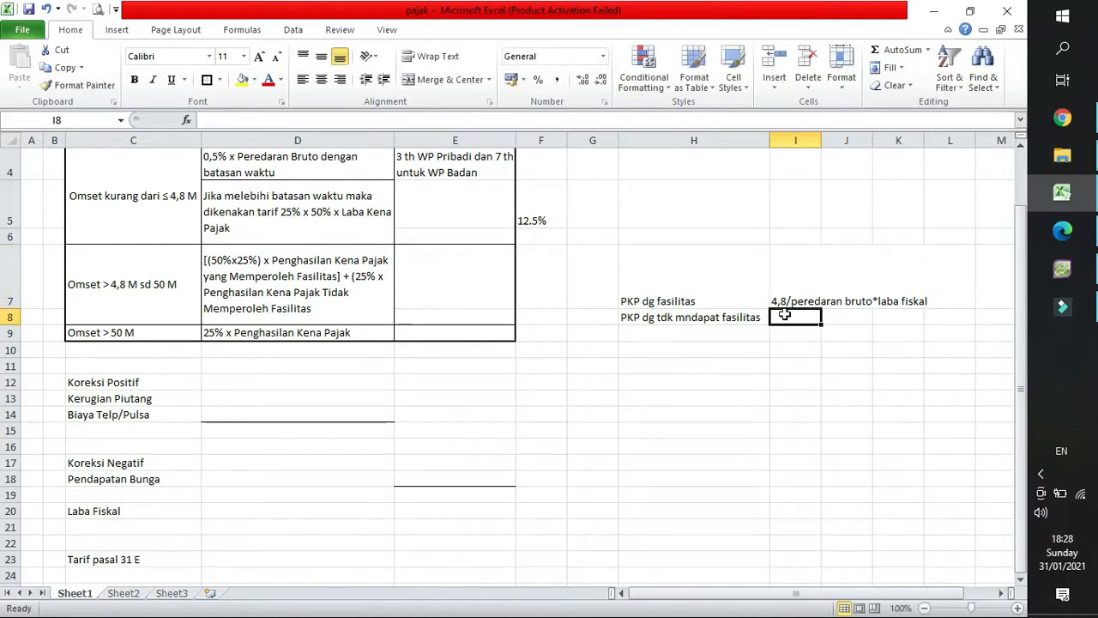
click(790, 291)
double_click(814, 133)
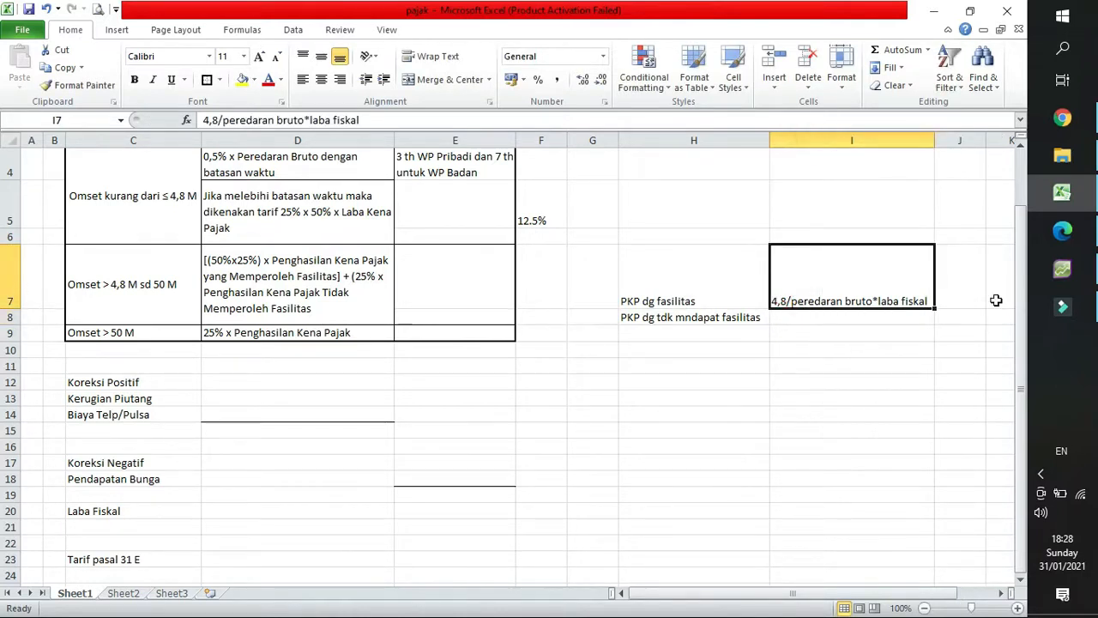
Enter the rate "25%x50%" in cell J7 beside the formula text.
click(954, 292)
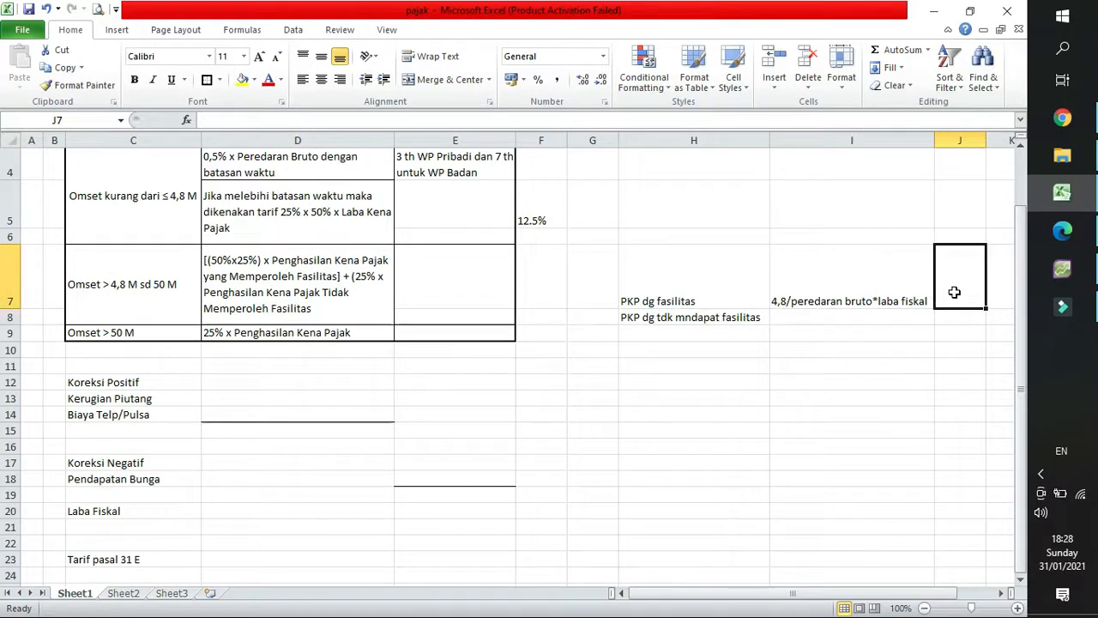
text(25%8)
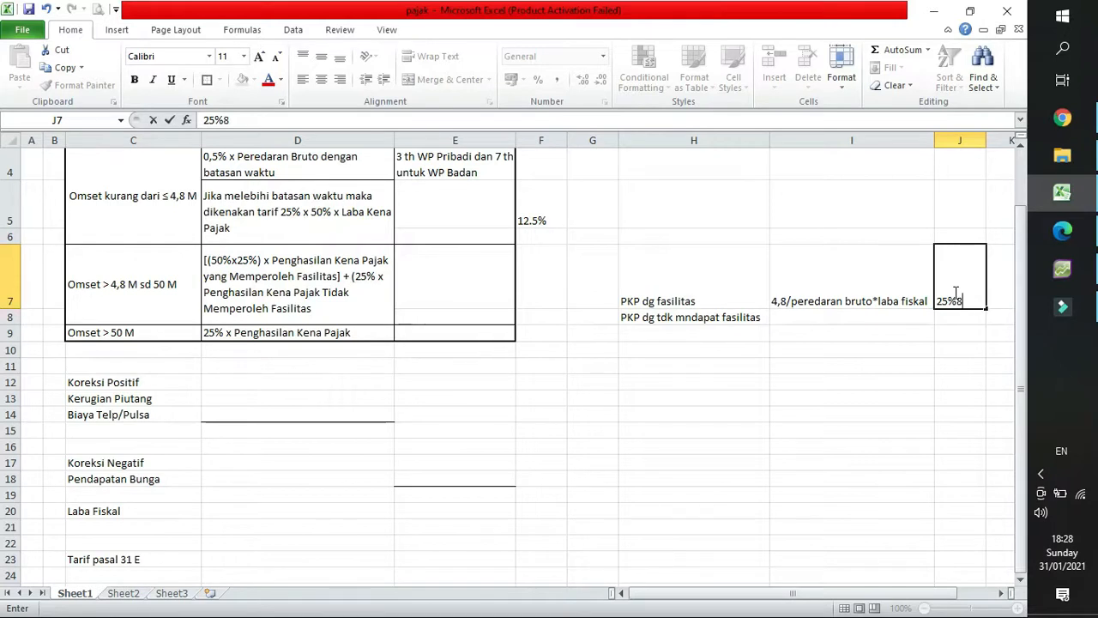
text(*)
text(x)
text(5)
text(0%)
key(Return)
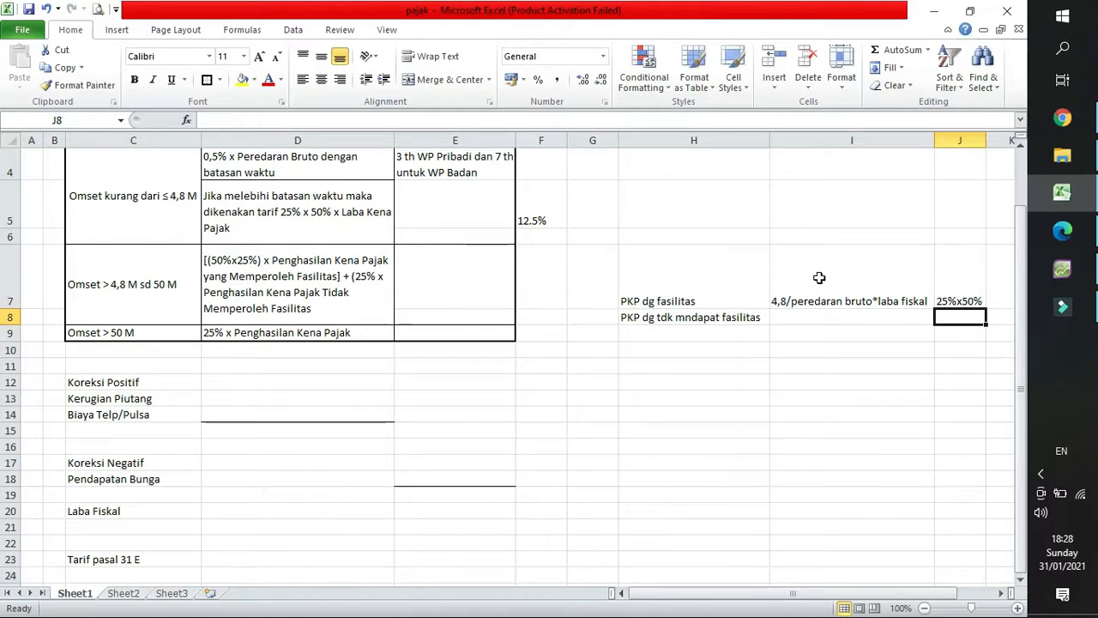
Move the rate from J7 to K7 and enter the placeholder "xxx" in J7.
click(954, 294)
key(ctrl+x)
key(Right)
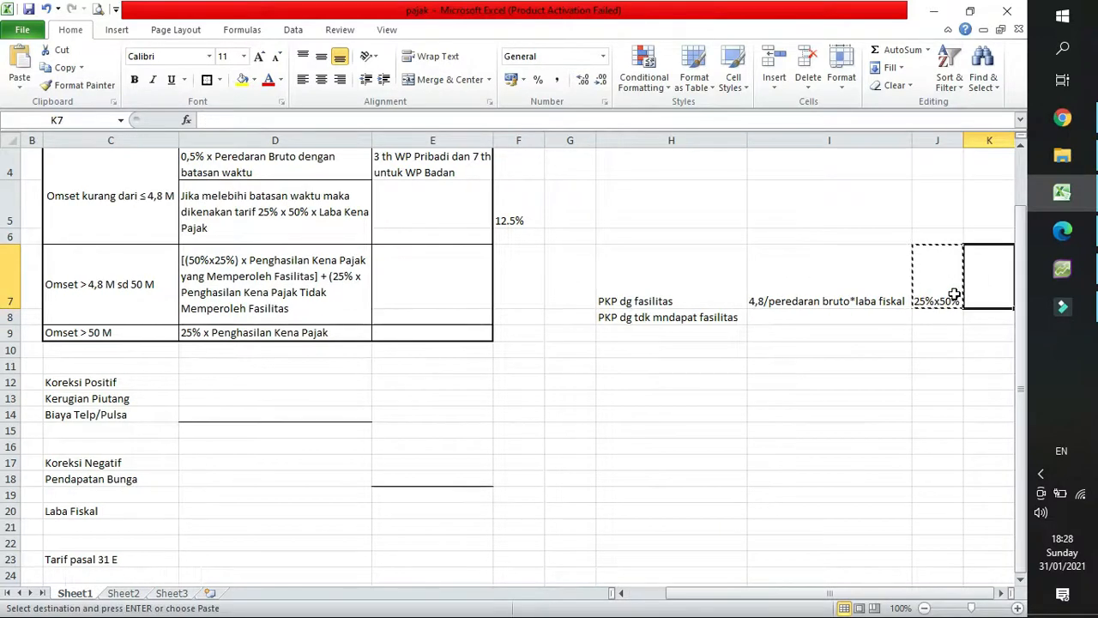
key(ctrl+v)
click(946, 274)
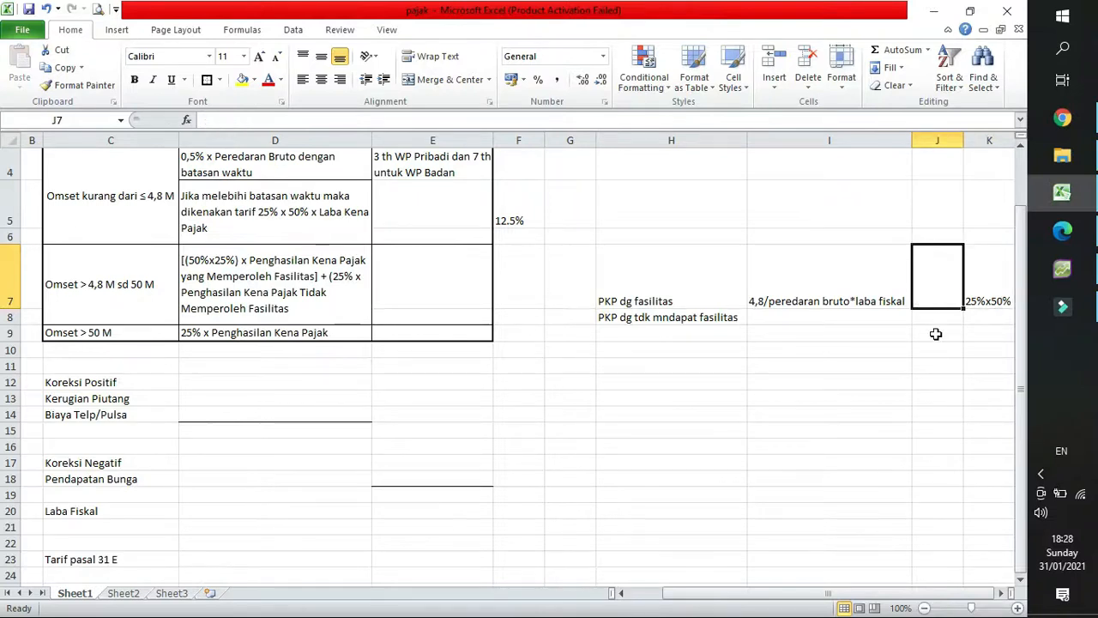
text(xxx)
key(Return)
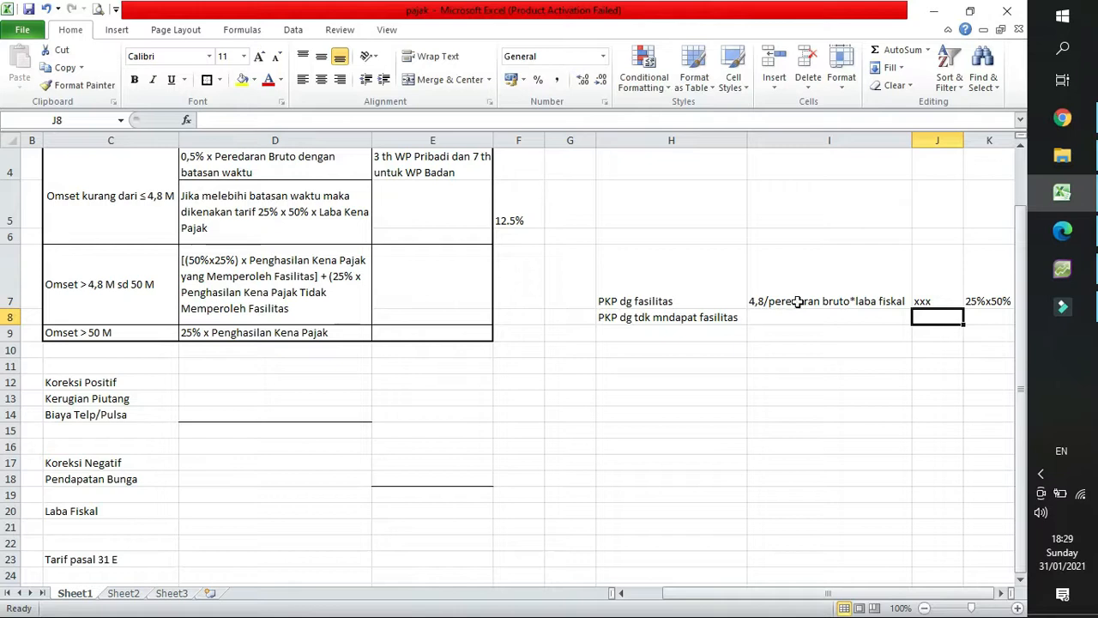
click(799, 294)
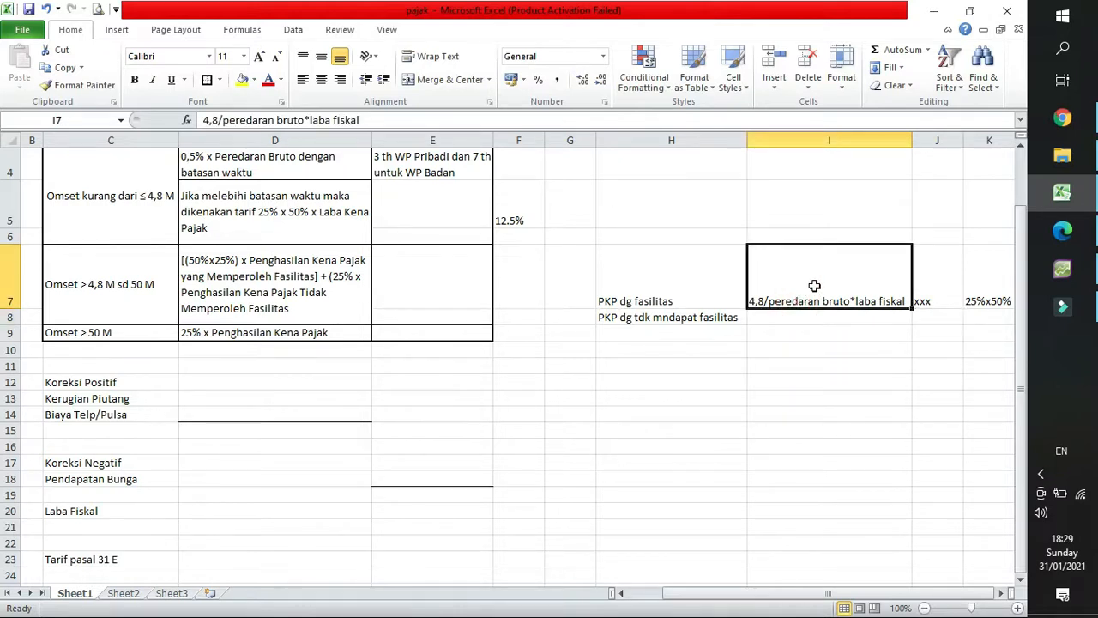
click(942, 291)
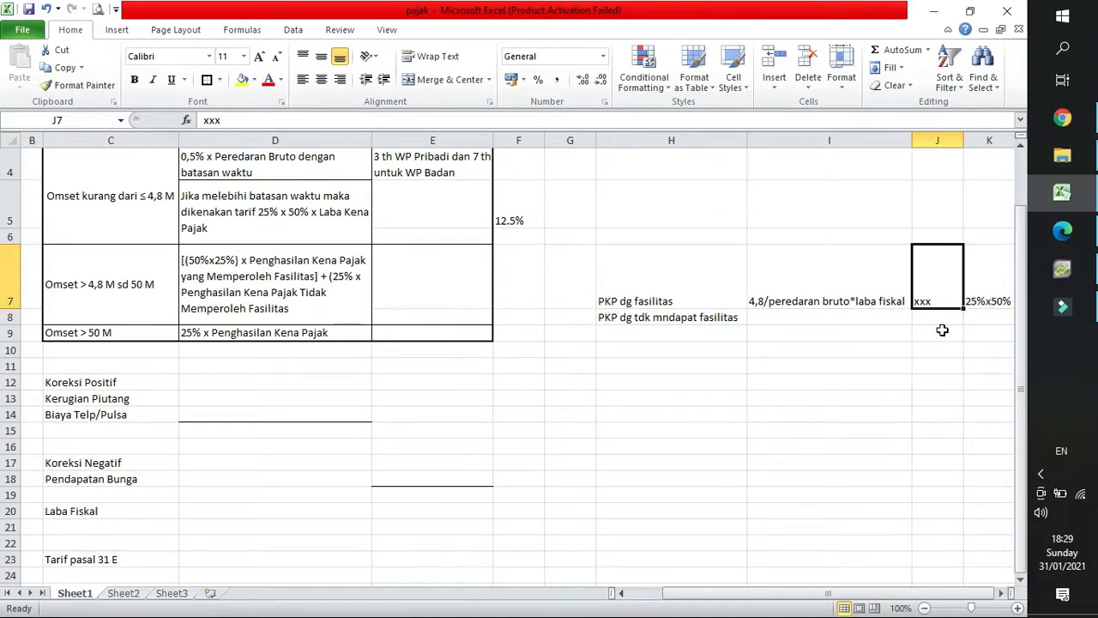
Enter the formula text "laba fiskal-pkp dg fasilitas" in cell I8 for the income without the facility.
click(659, 320)
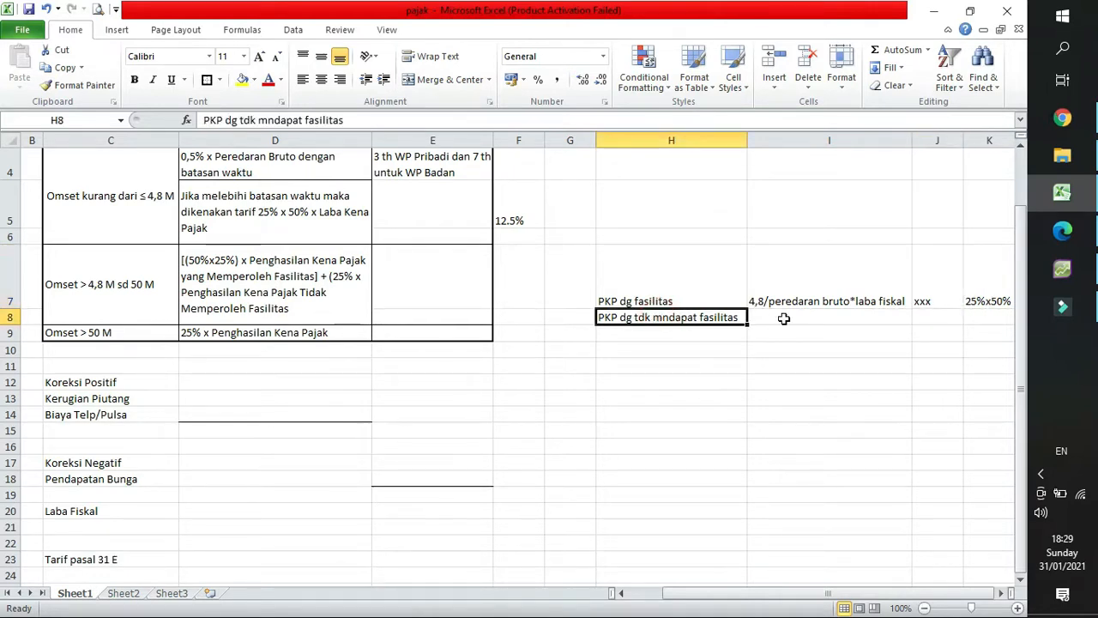
click(767, 317)
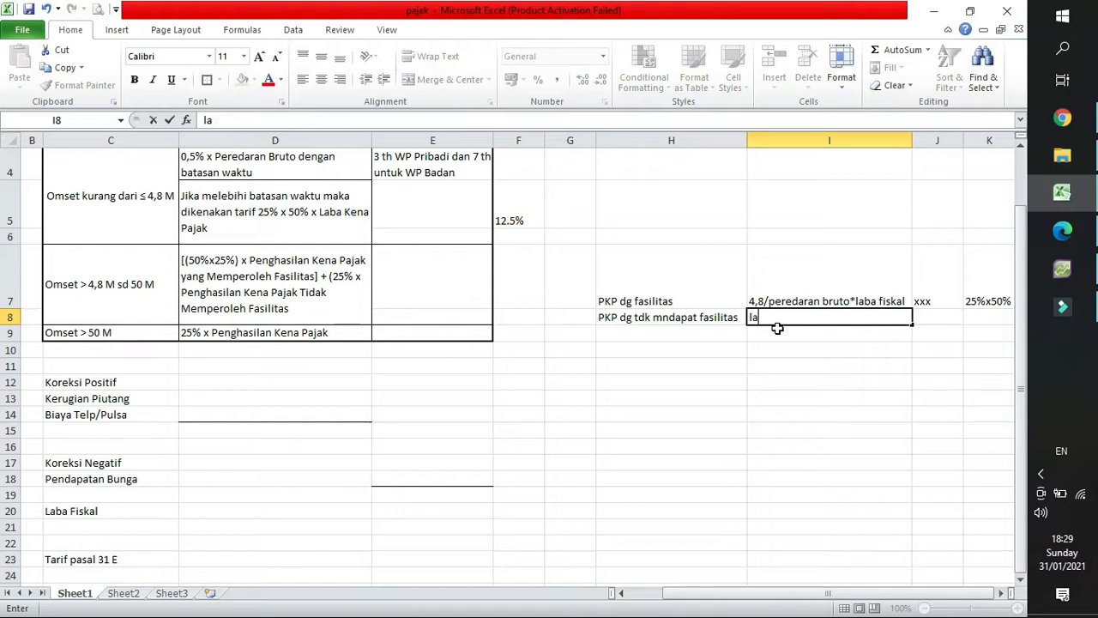
key(BackSpace)
text(ba d)
key(BackSpace)
text(fiskal-)
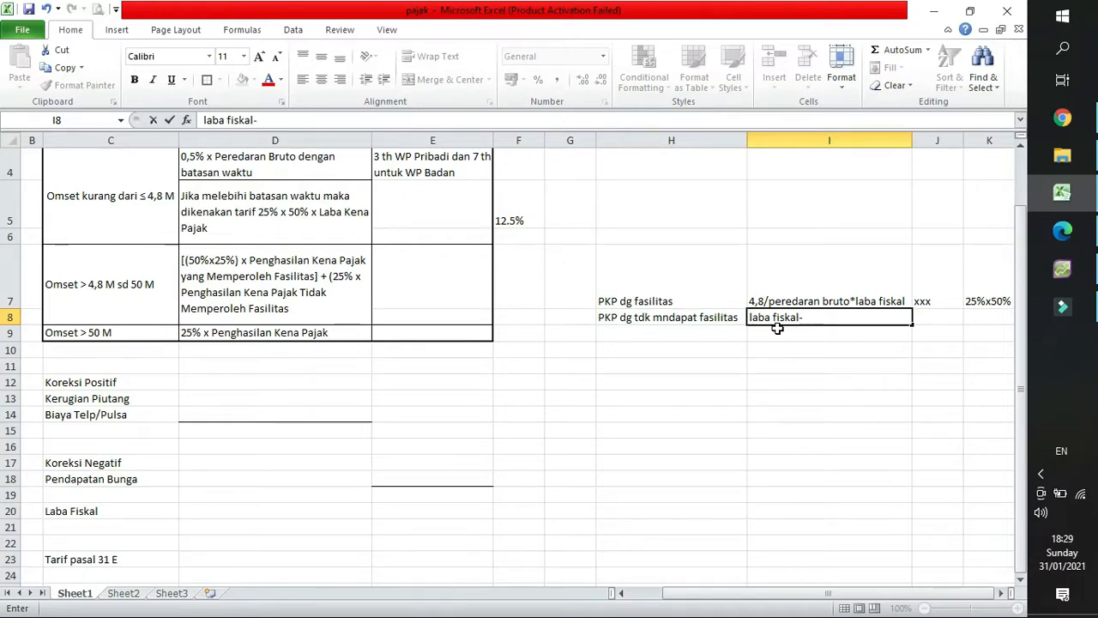
text(pkp dg fasilitas)
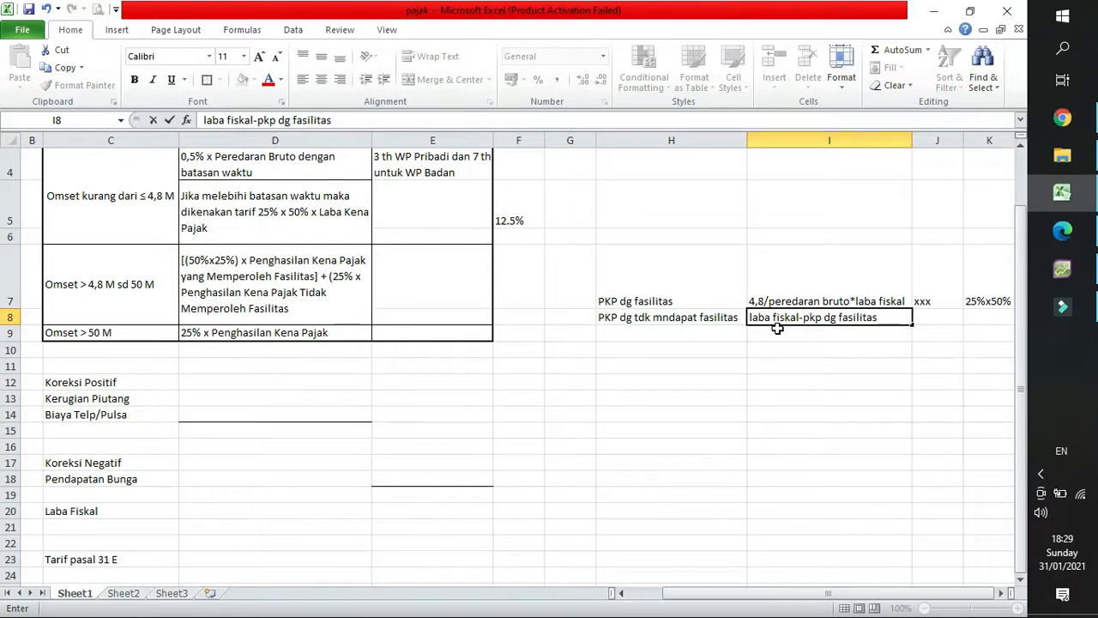
Enter the placeholder "xxx" in J8 and the rate 25% in K8.
click(939, 323)
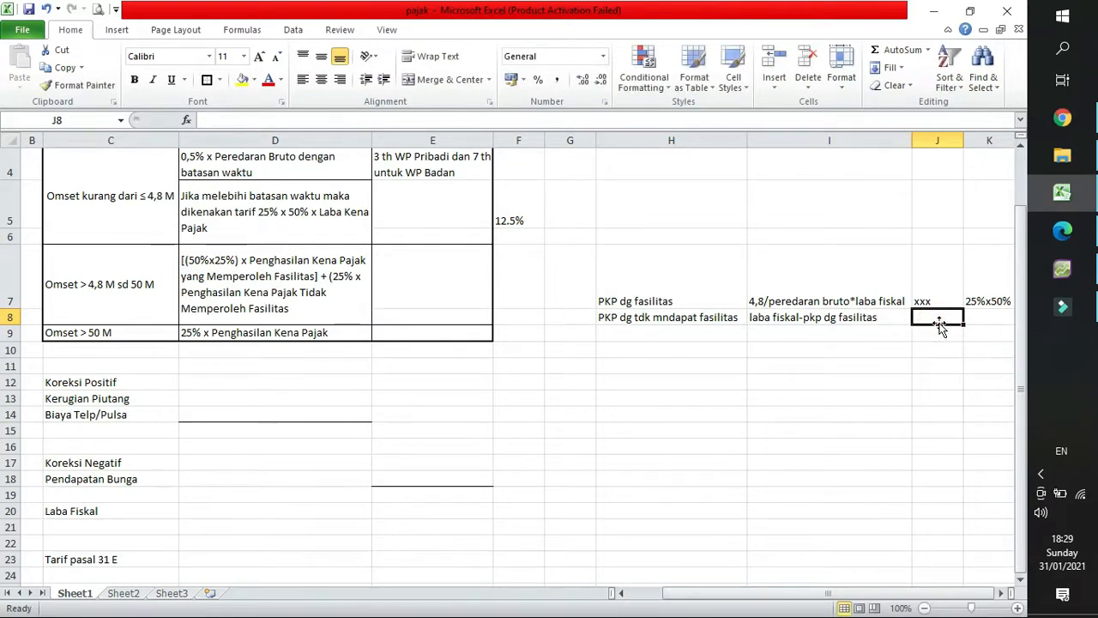
text(xxx)
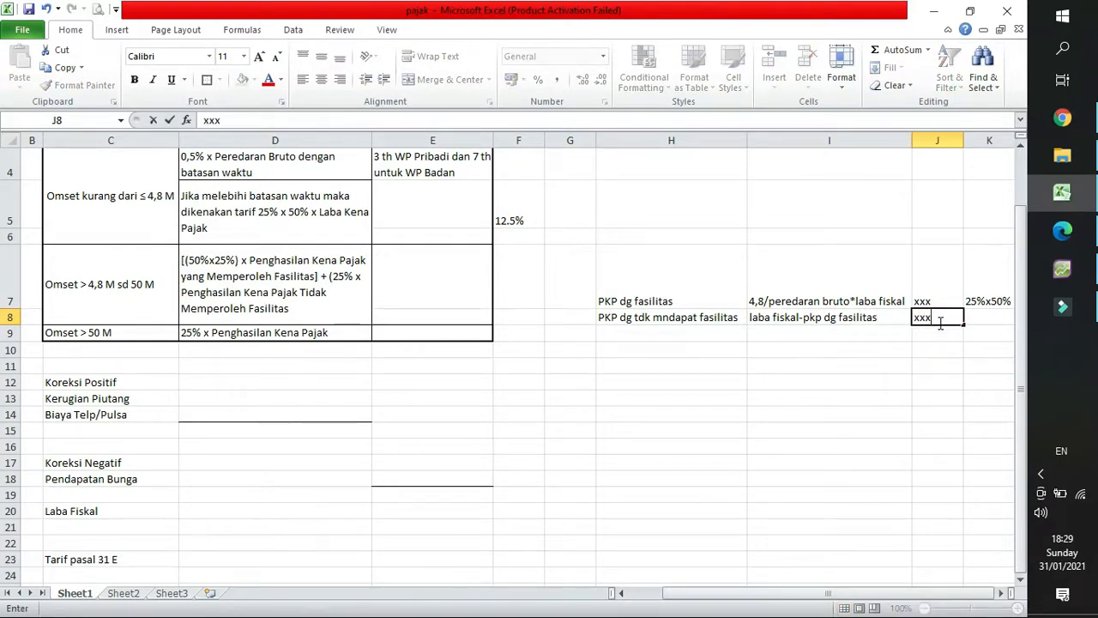
key(Tab)
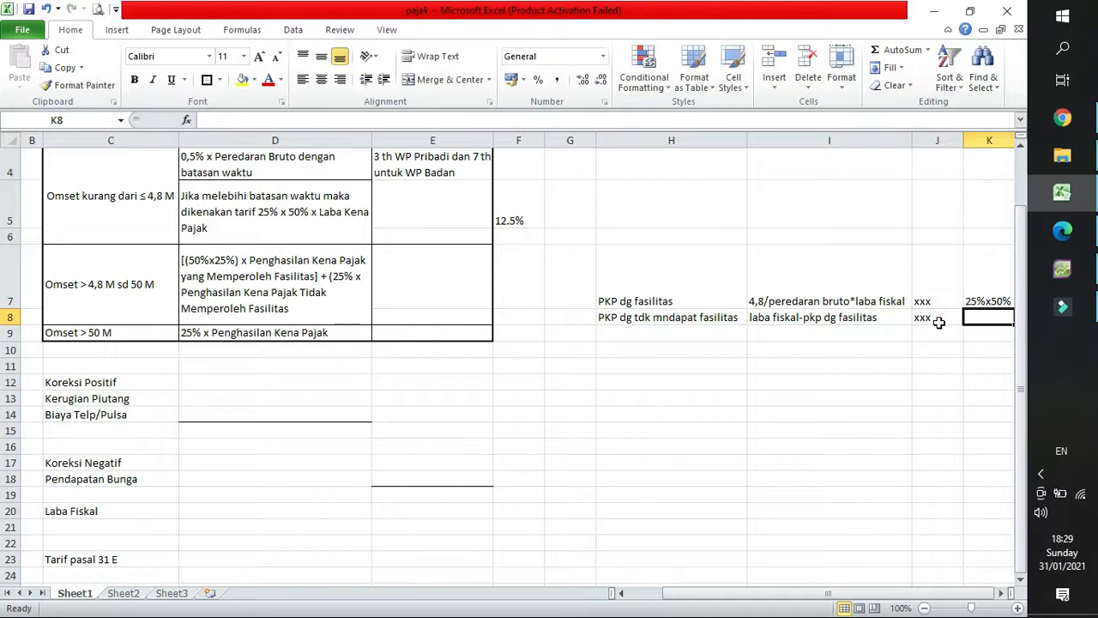
text(25%)
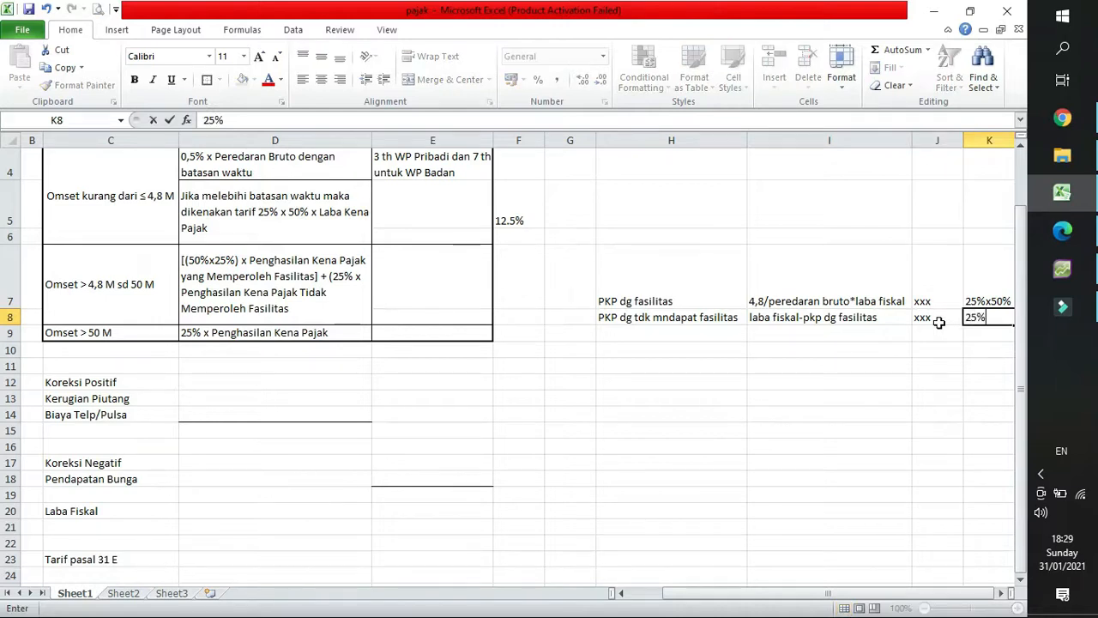
key(Tab)
Enter the placeholder result "xx" in cells L7 and L8.
click(864, 297)
text(xx)
key(Return)
text(xx)
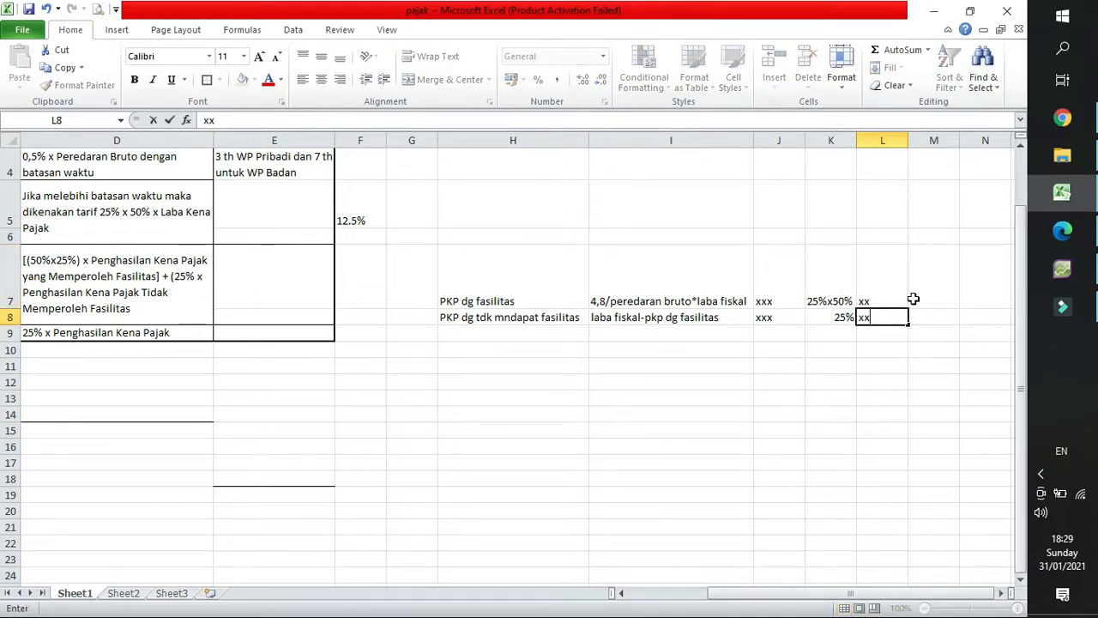
click(896, 286)
Add a bottom border under L8 and enter the placeholder total "xx" in L9.
click(887, 315)
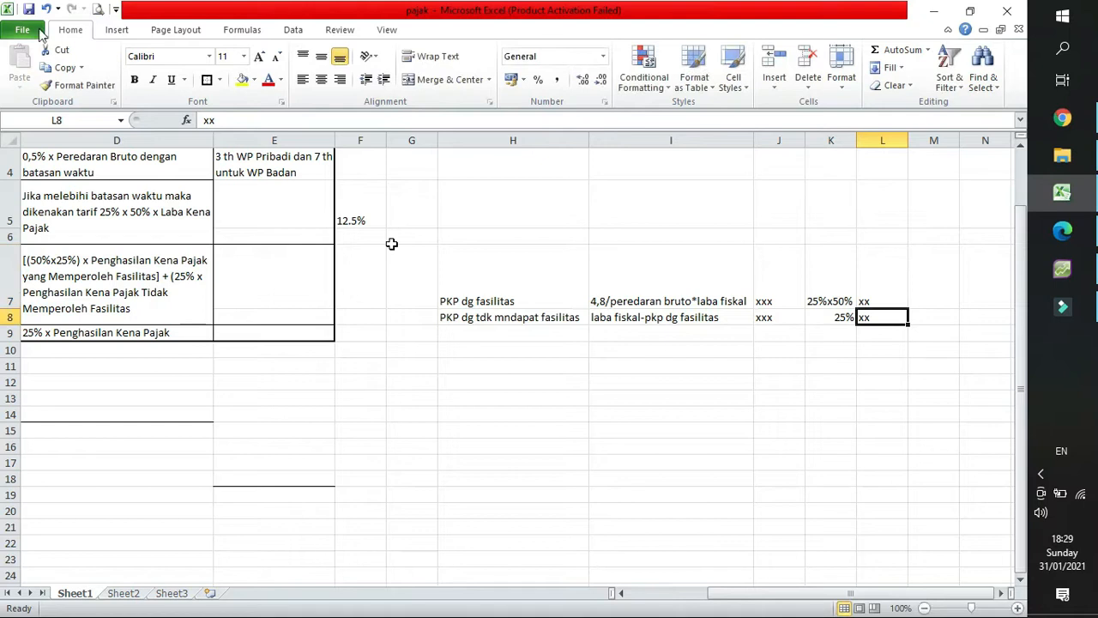
click(220, 79)
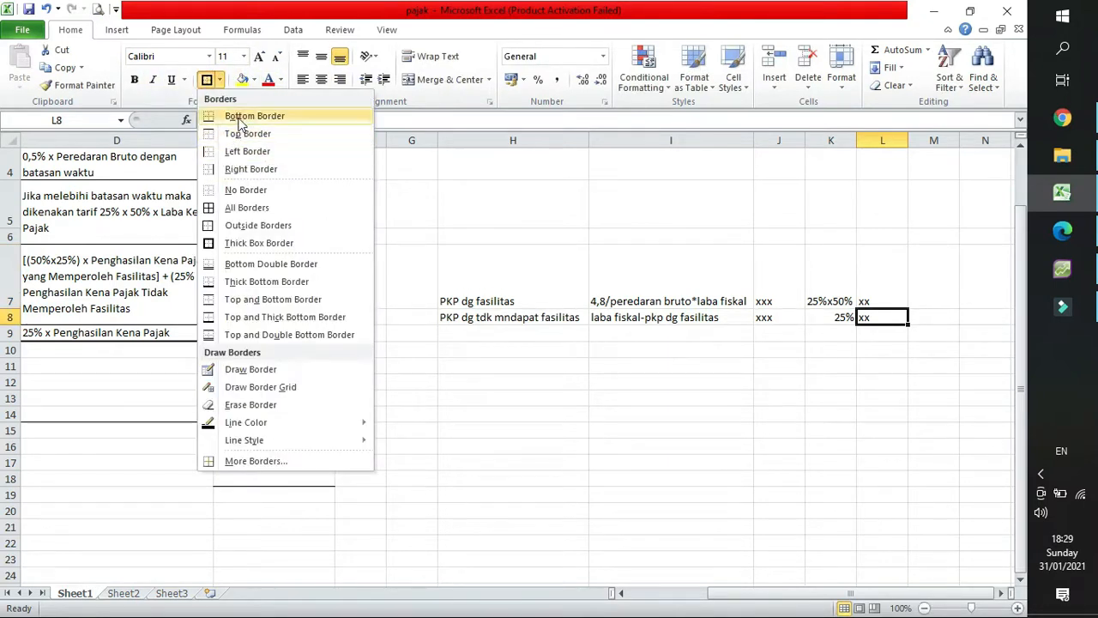
click(882, 331)
text(xx)
key(Return)
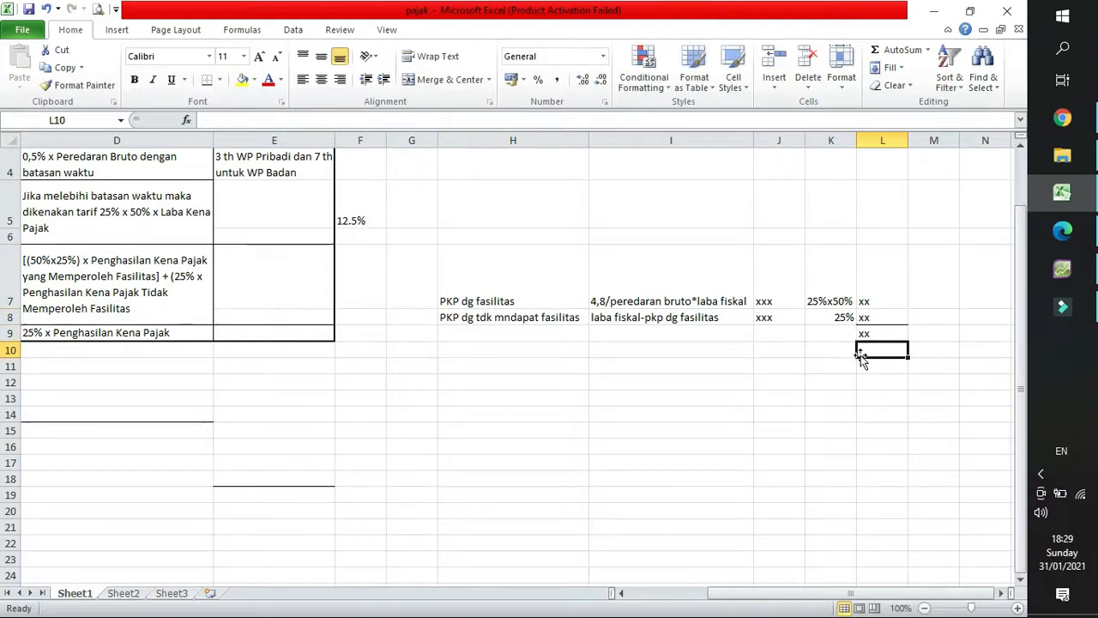
click(883, 332)
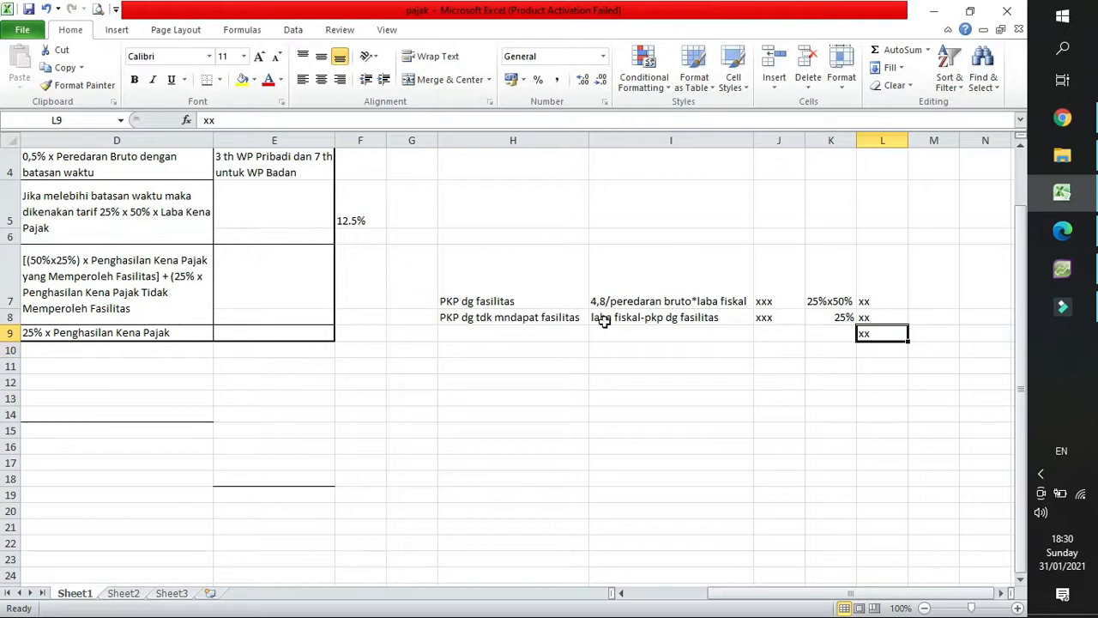
Review the turnover bracket table, examining the tax rule for Omset > 50 M in row 9.
click(390, 290)
key(Left)
key(Left)
key(Left)
key(Left)
key(Left)
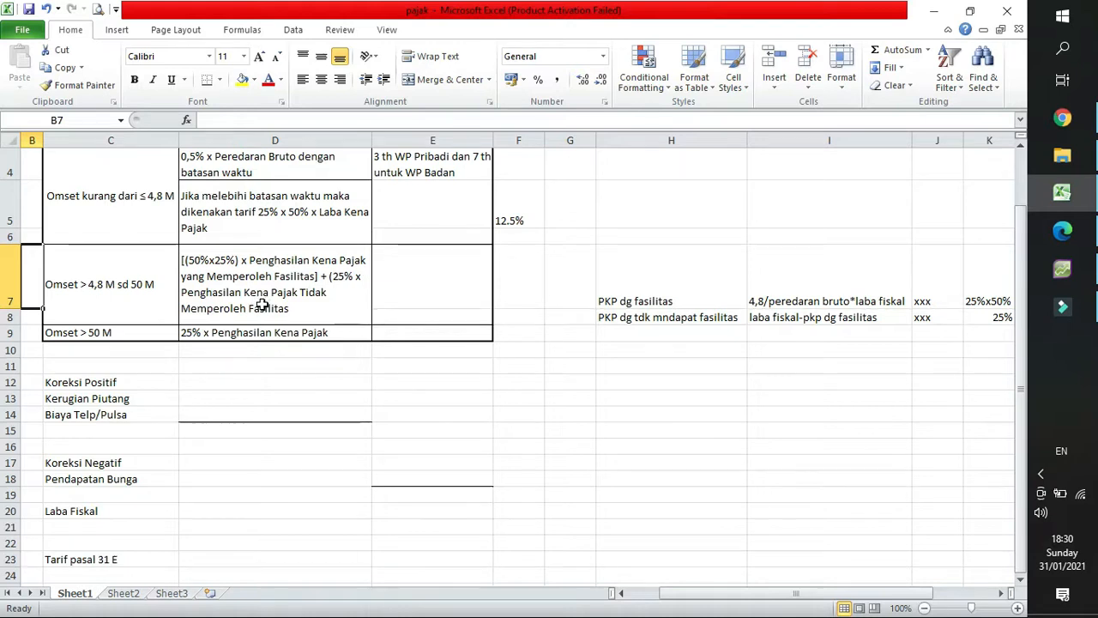
click(127, 332)
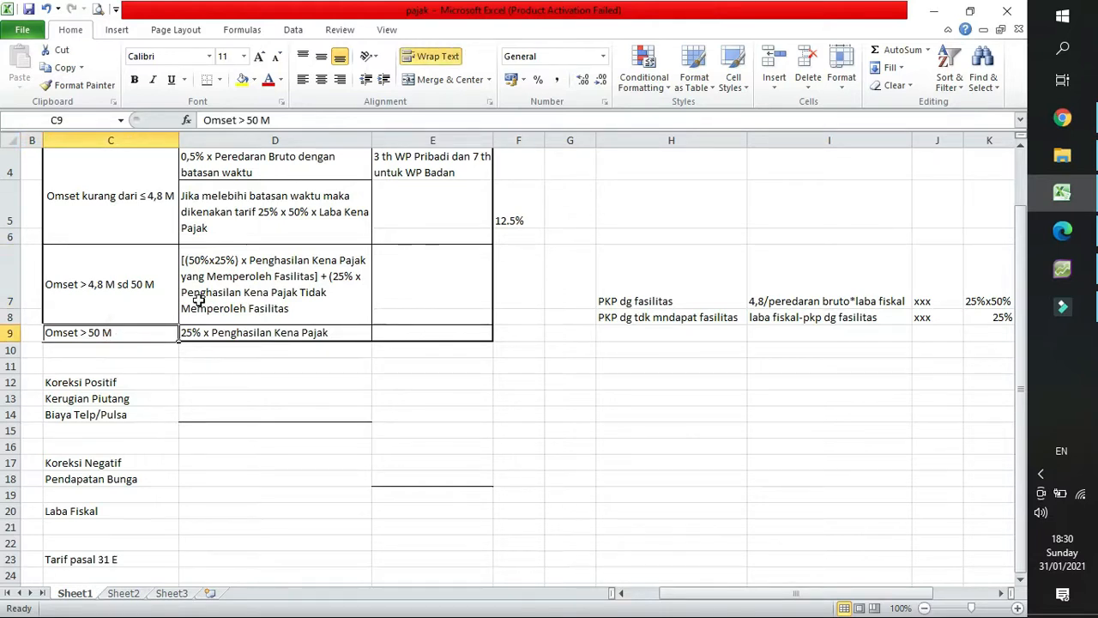
click(206, 335)
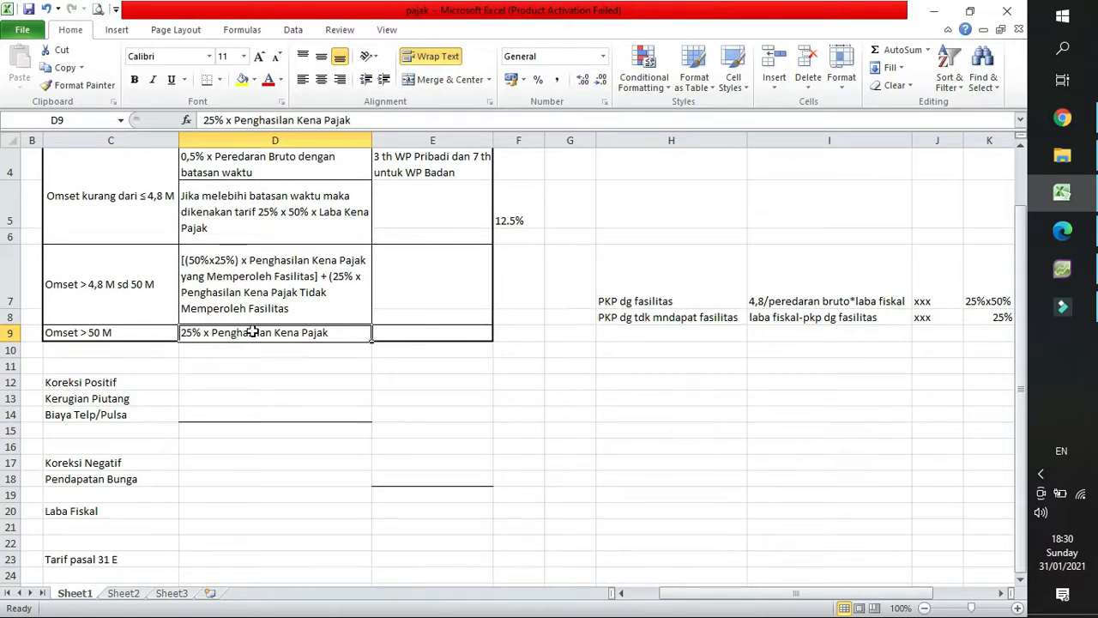
Go to the Koreksi Positif section at cell D12, and switch to the accounts list in AccountRight Plus.
scroll(253, 332, down, 1)
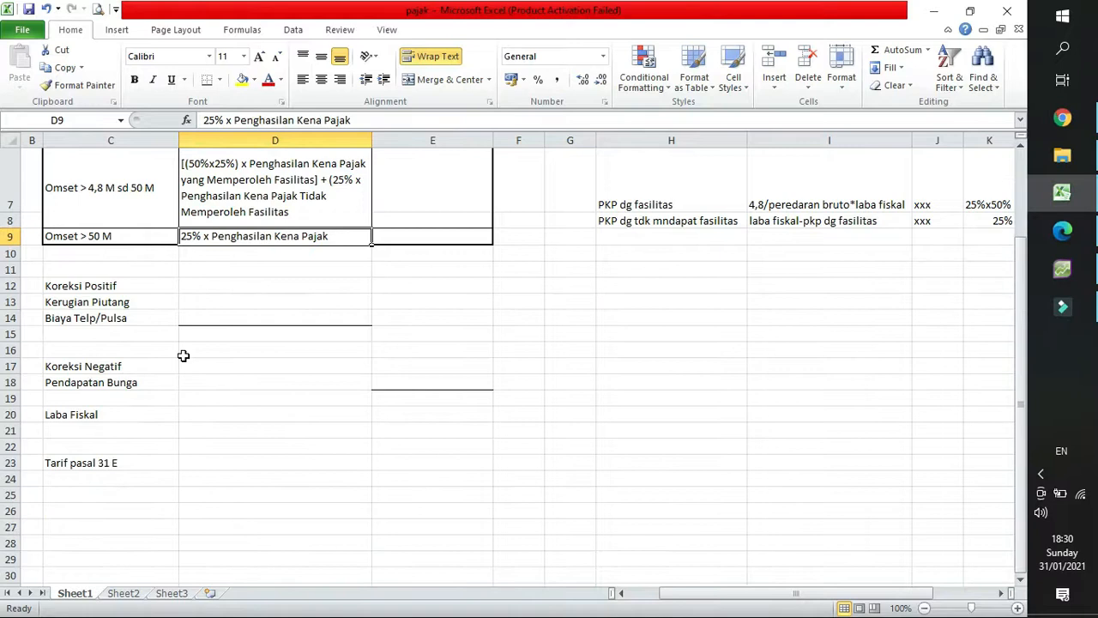
click(272, 288)
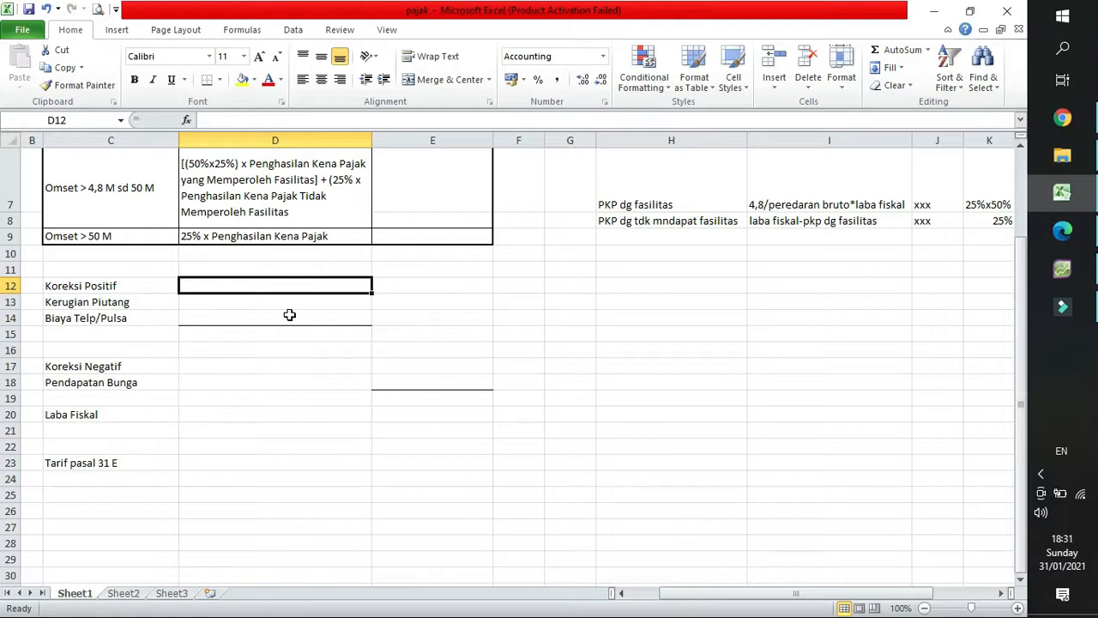
click(1062, 269)
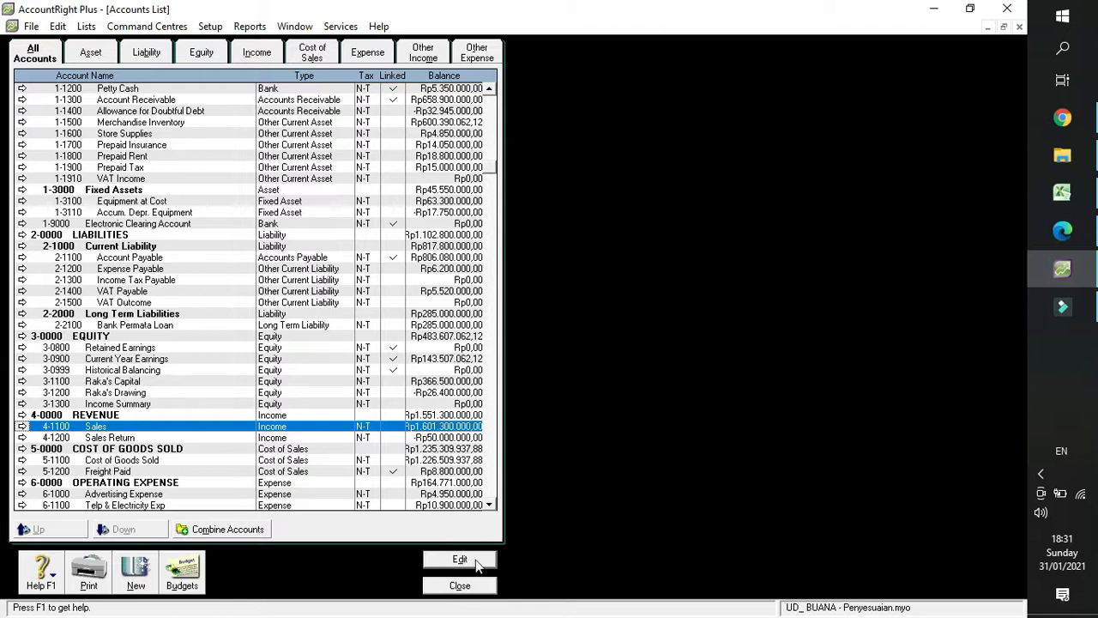
Close the accounts list and display the Profit & Loss [Accrual] report for January to December 2018, down to Net Profit.
click(478, 594)
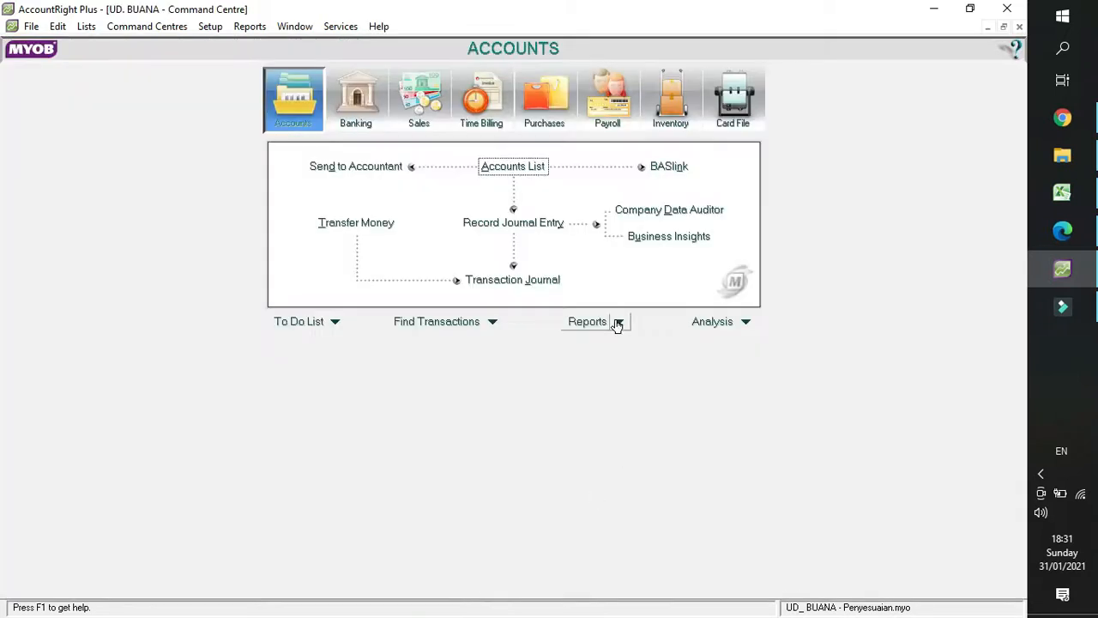
click(618, 329)
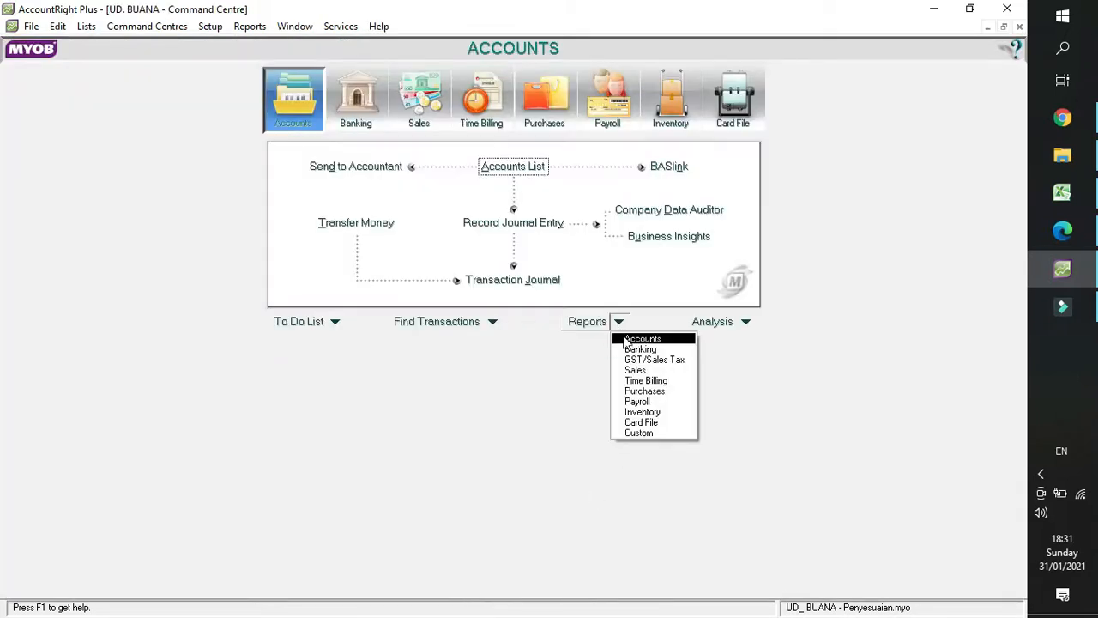
click(635, 339)
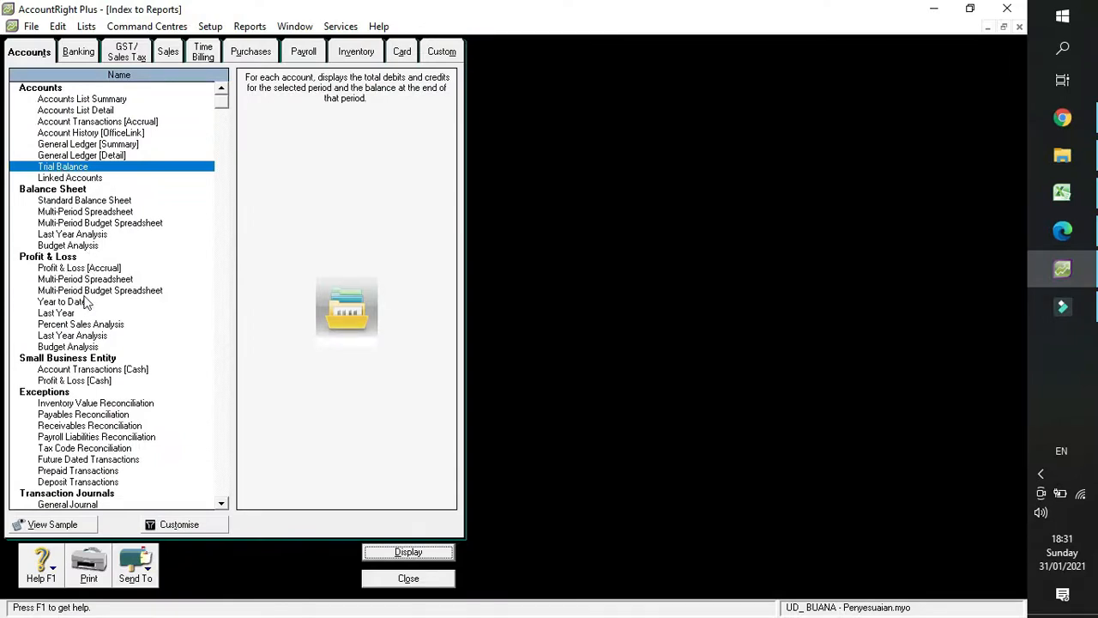
double_click(94, 268)
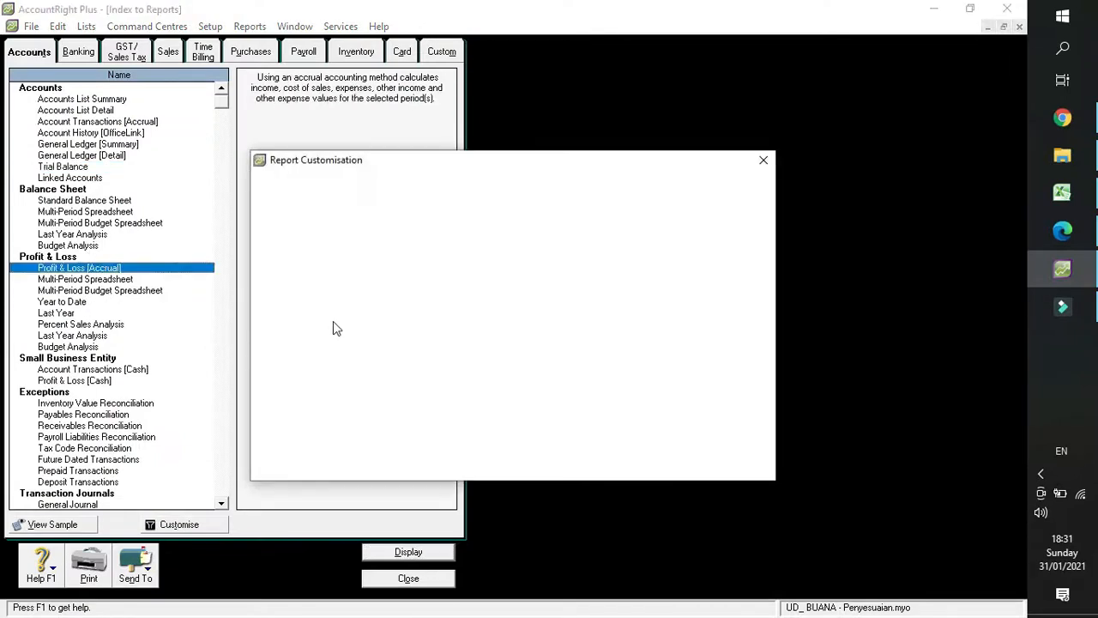
click(408, 287)
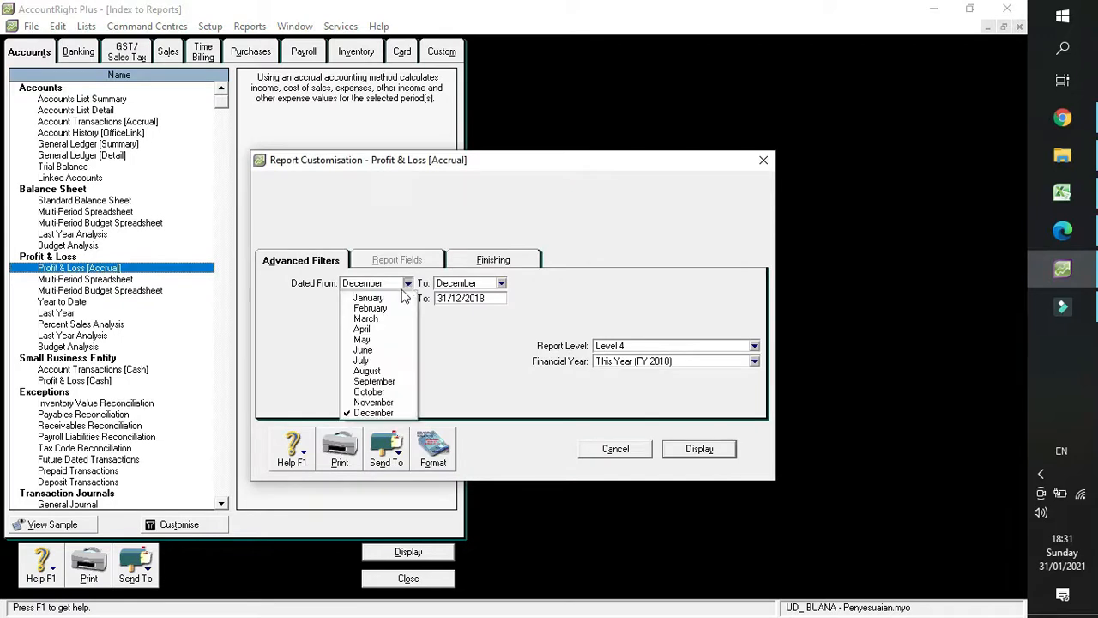
click(399, 298)
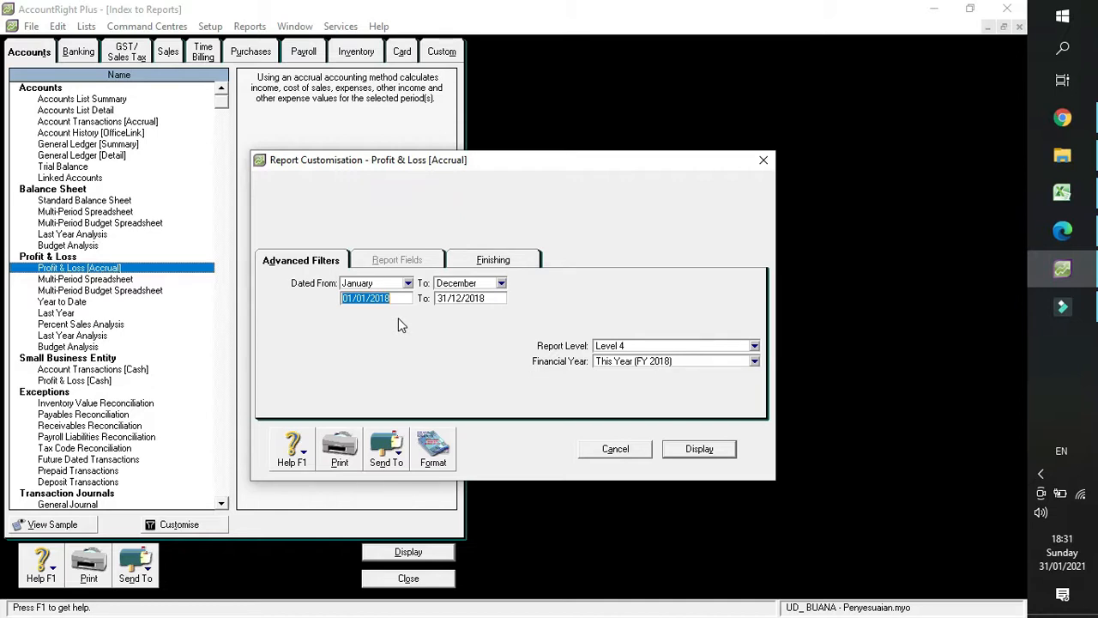
click(699, 450)
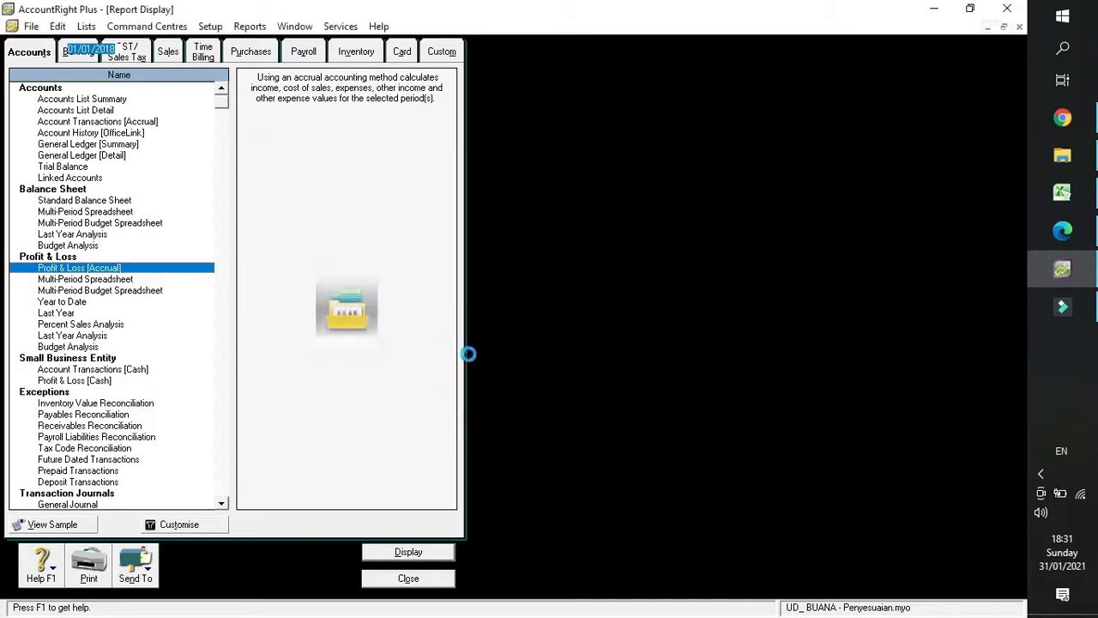
scroll(323, 252, down, 1)
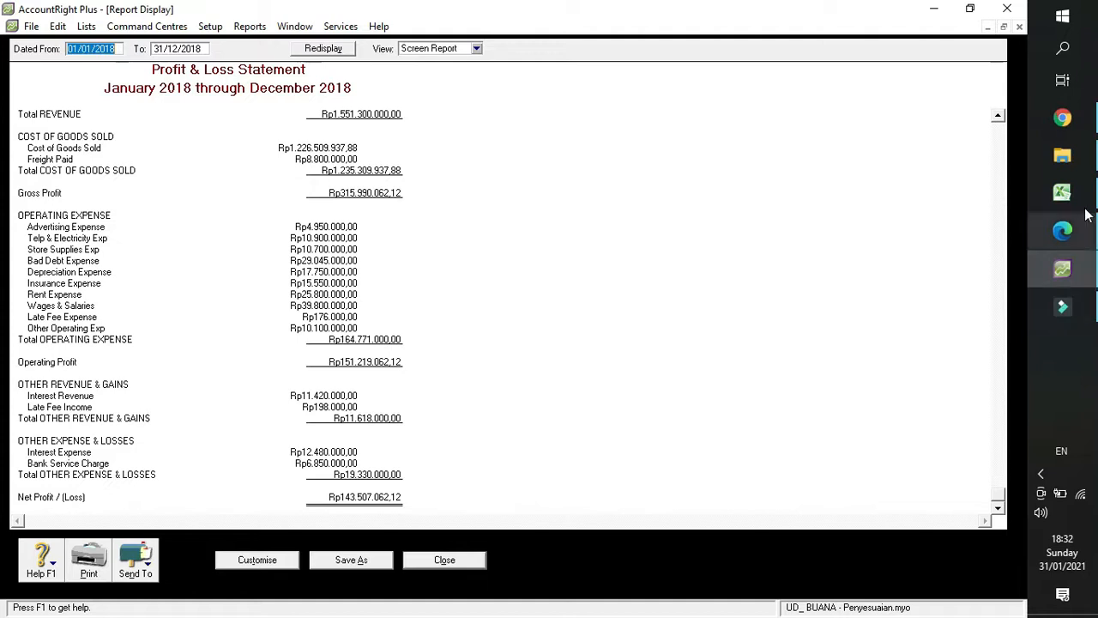
Switch to the Excel workbook and enter the label "Laba komersial" in C11, above Koreksi Positif.
mouse_move(1086, 204)
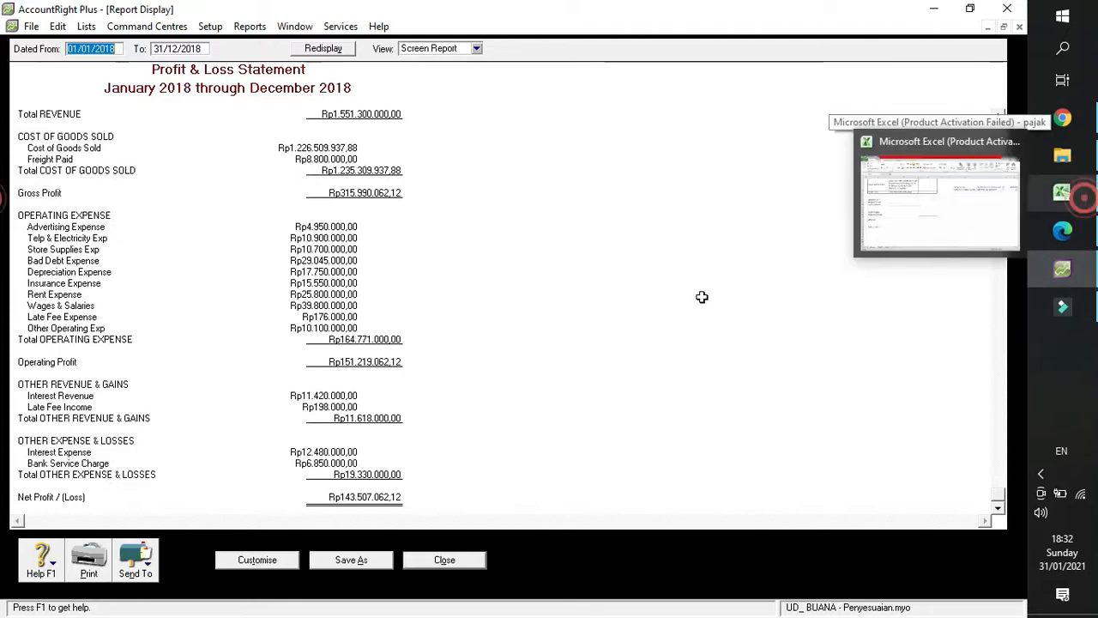
click(1083, 199)
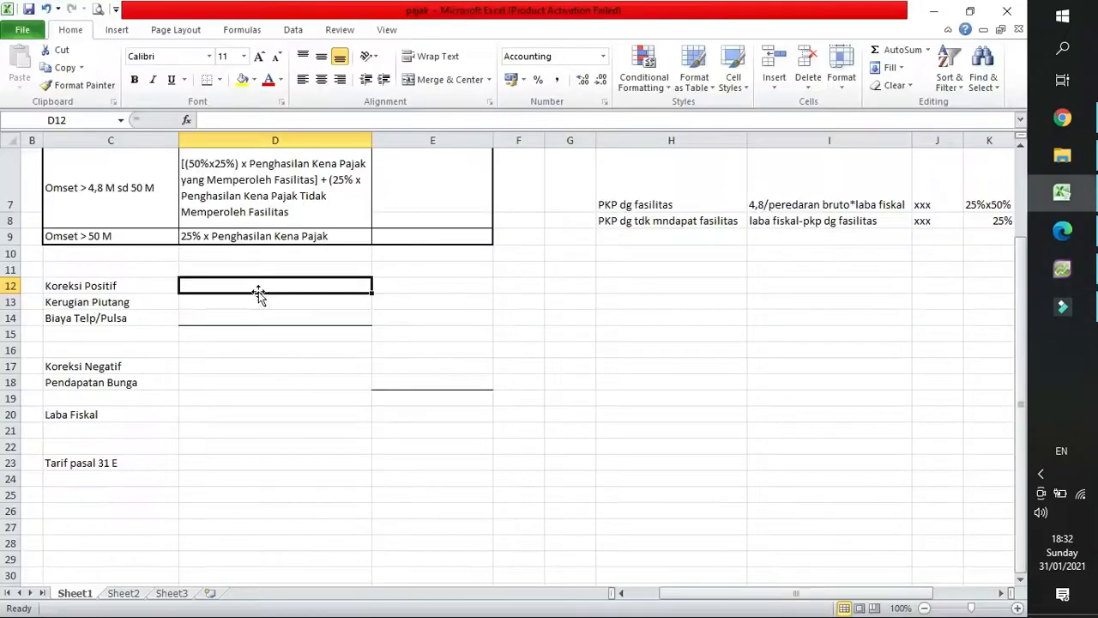
click(422, 290)
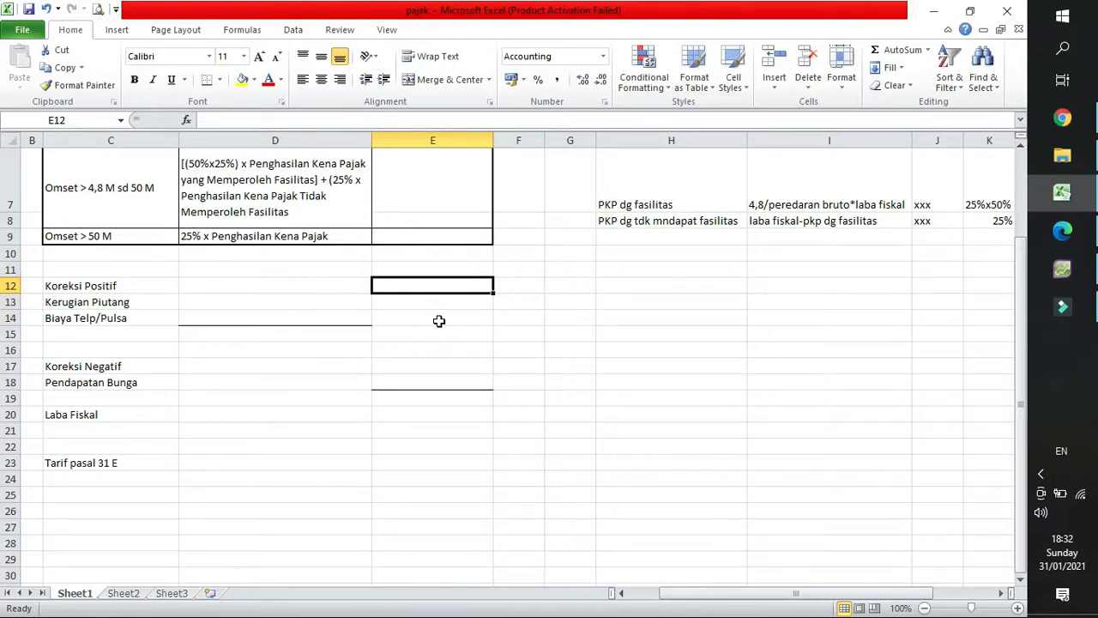
click(88, 268)
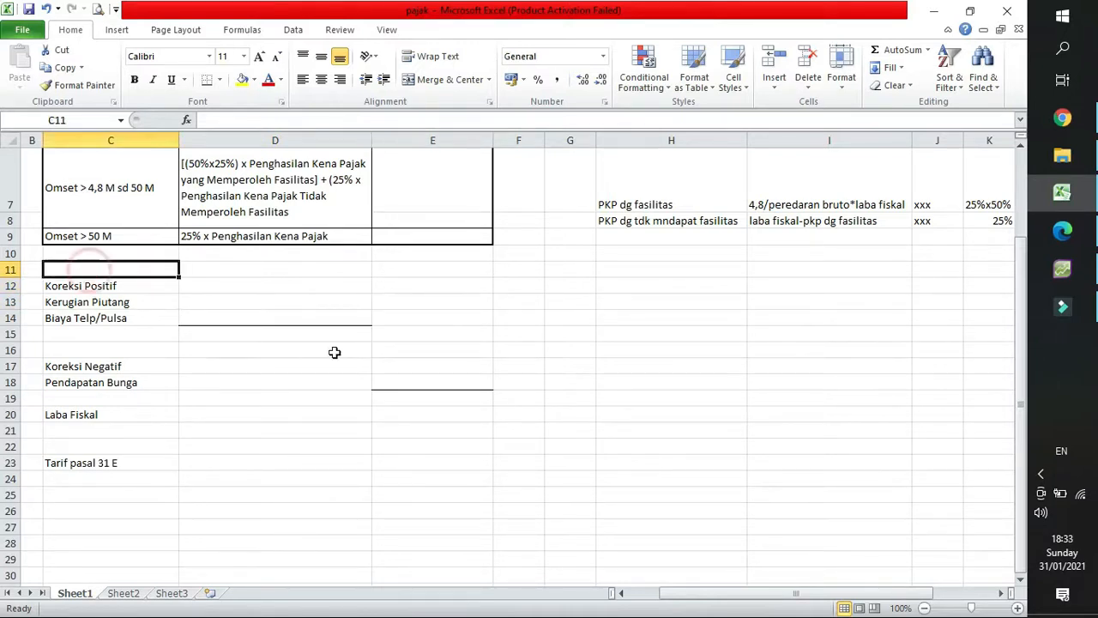
text(K)
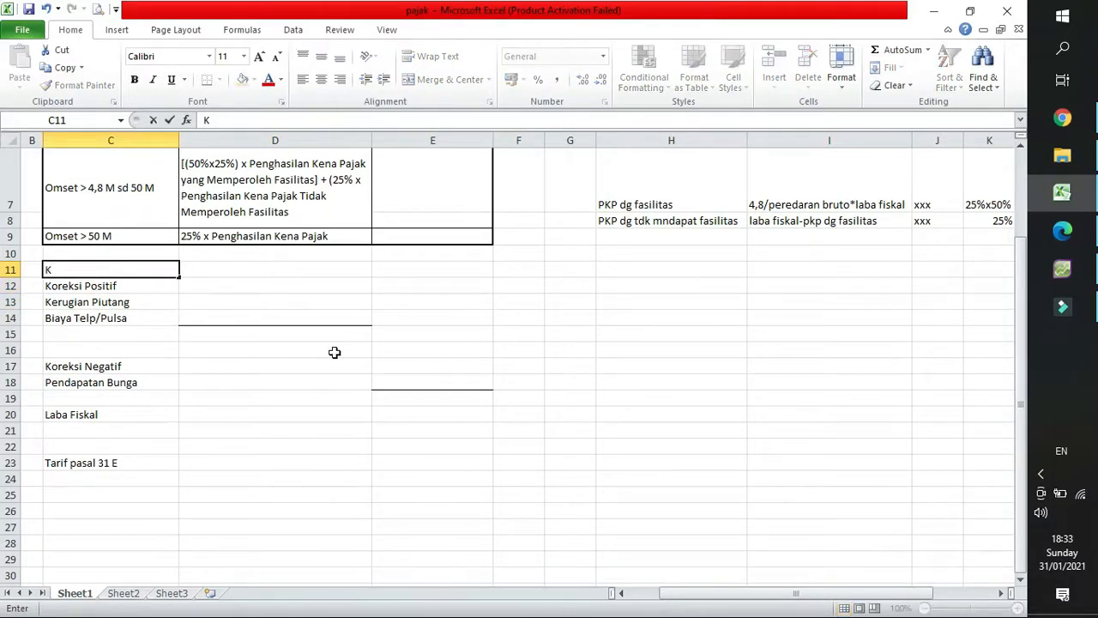
key(BackSpace)
text(Laba komersial)
key(Tab)
key(Tab)
Read Net Profit from the AccountRight Plus report and enter 143507062,12 in E11 of the Excel sheet as the Laba komersial amount.
click(1074, 263)
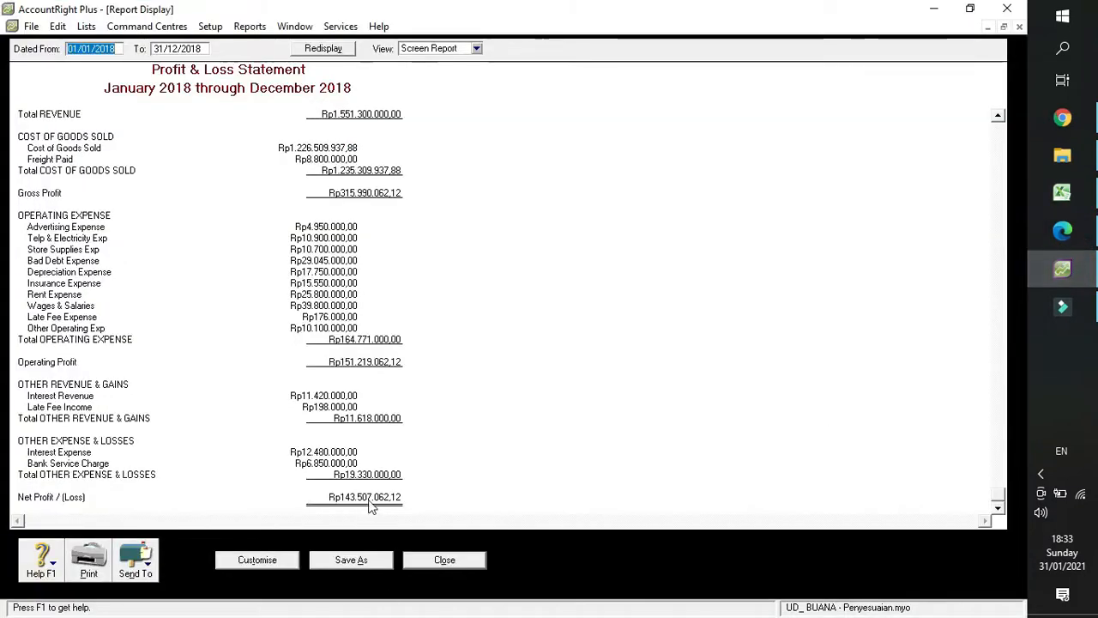
click(1072, 202)
text(1)
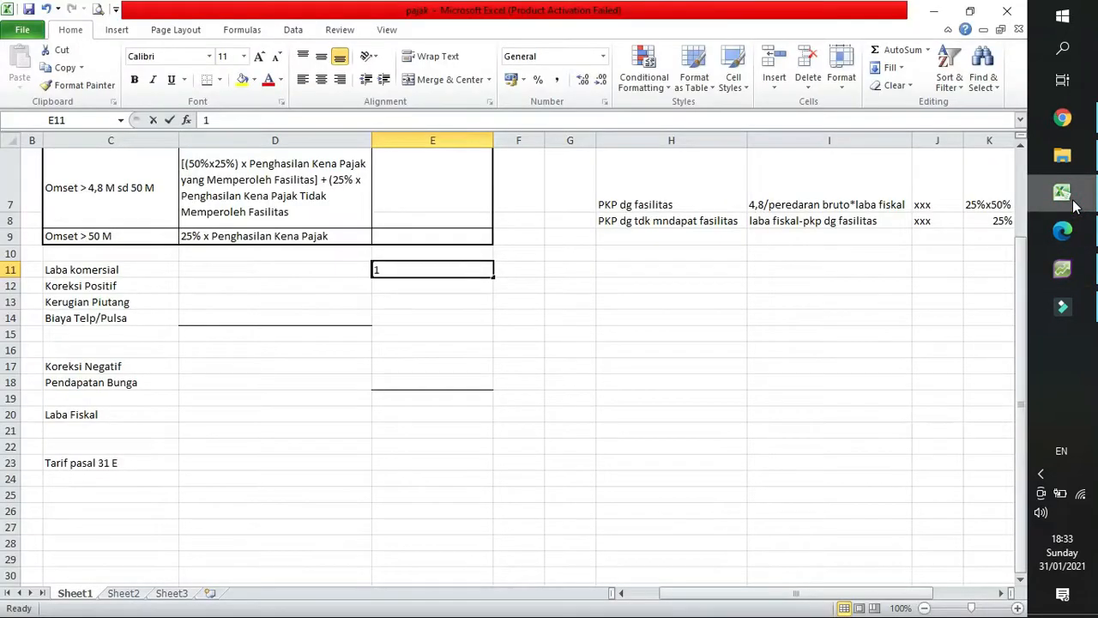
text(43507042)
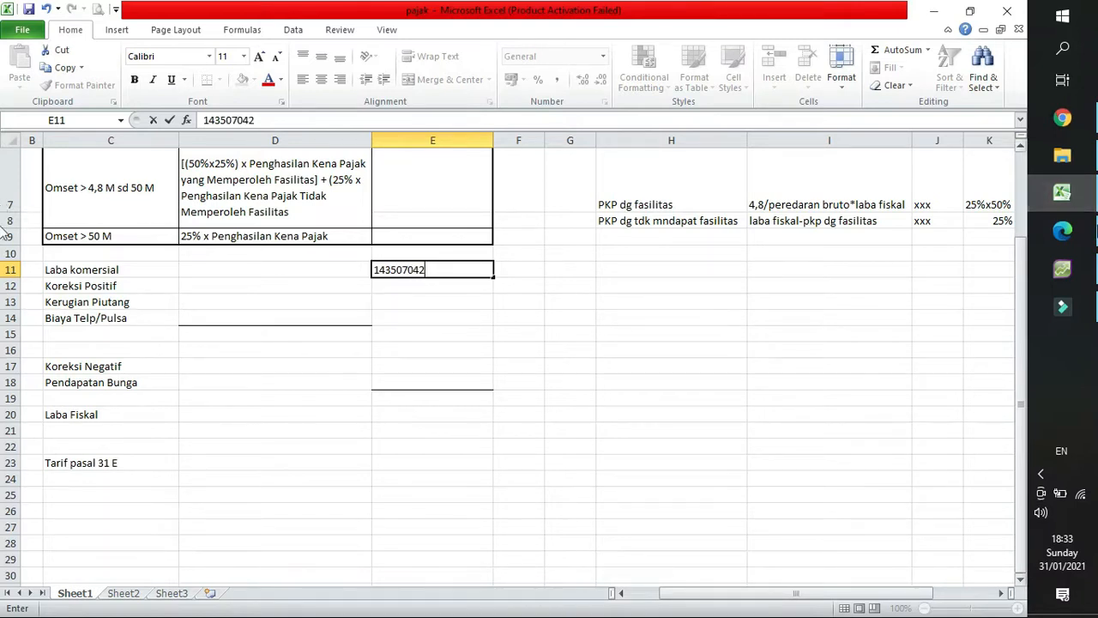
mouse_move(1064, 270)
mouse_move(960, 272)
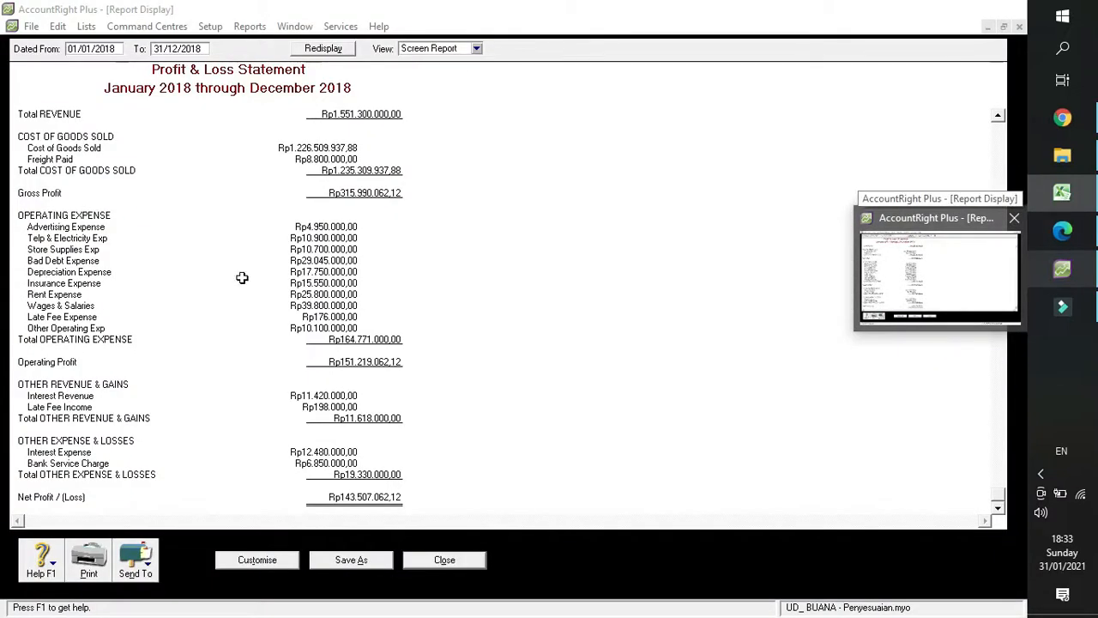
key(BackSpace)
key(BackSpace)
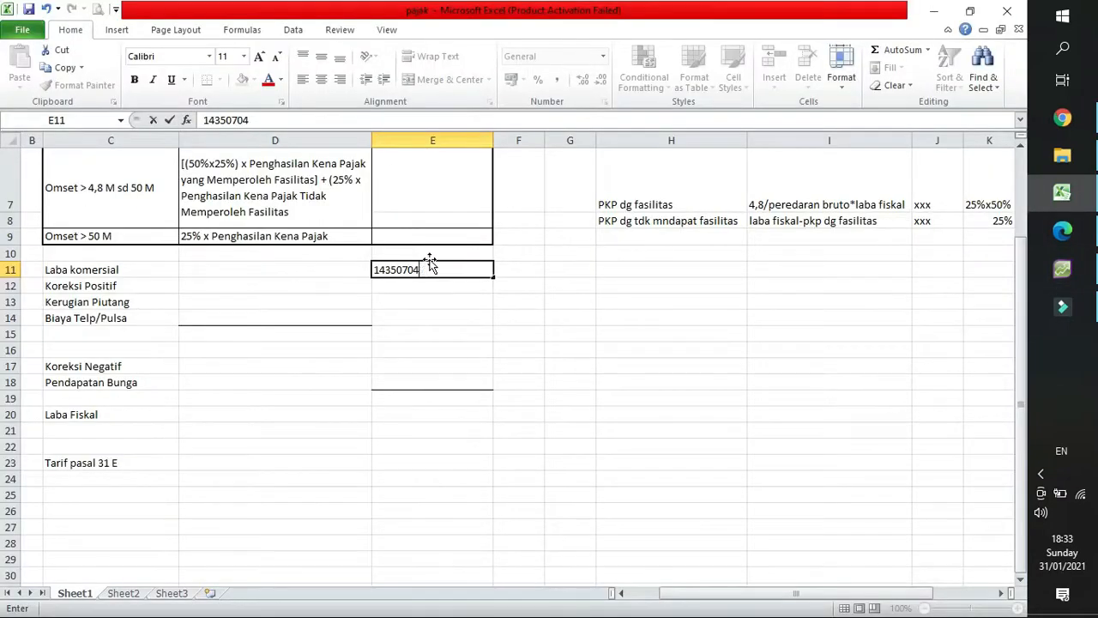
text(62,12)
key(Return)
Apply the thousands-separator (comma) number style to the amount cells in columns D and E from row 11 down.
click(432, 270)
drag(303, 269, 429, 492)
click(557, 79)
click(467, 271)
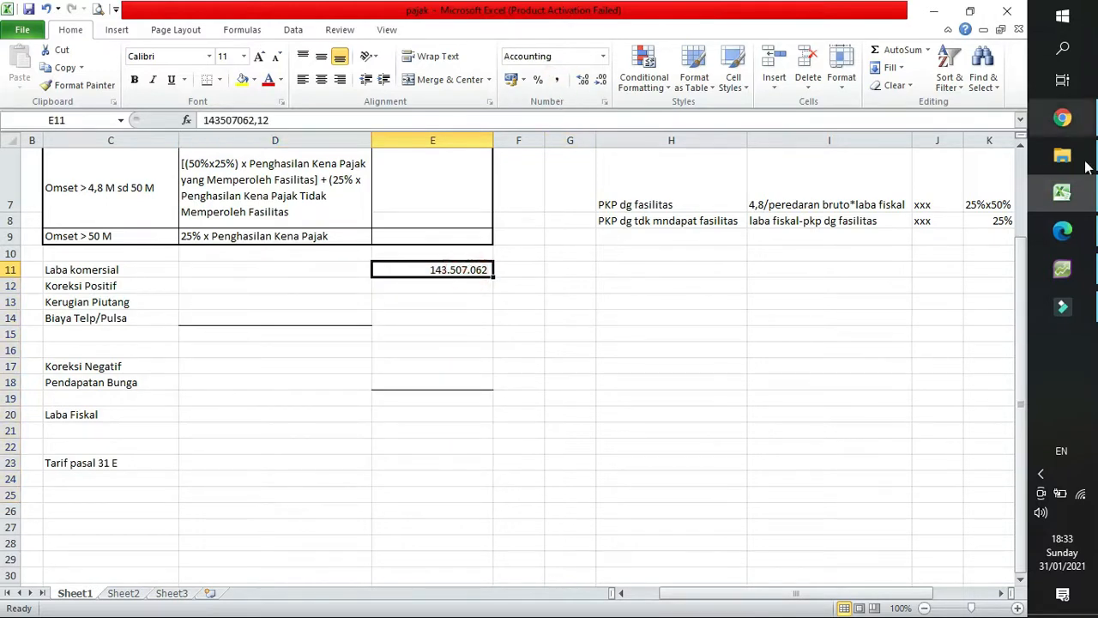
Check E11 against Net Profit in the Profit & Loss report, and show two decimal places in the Excel range D11:E23.
click(1073, 239)
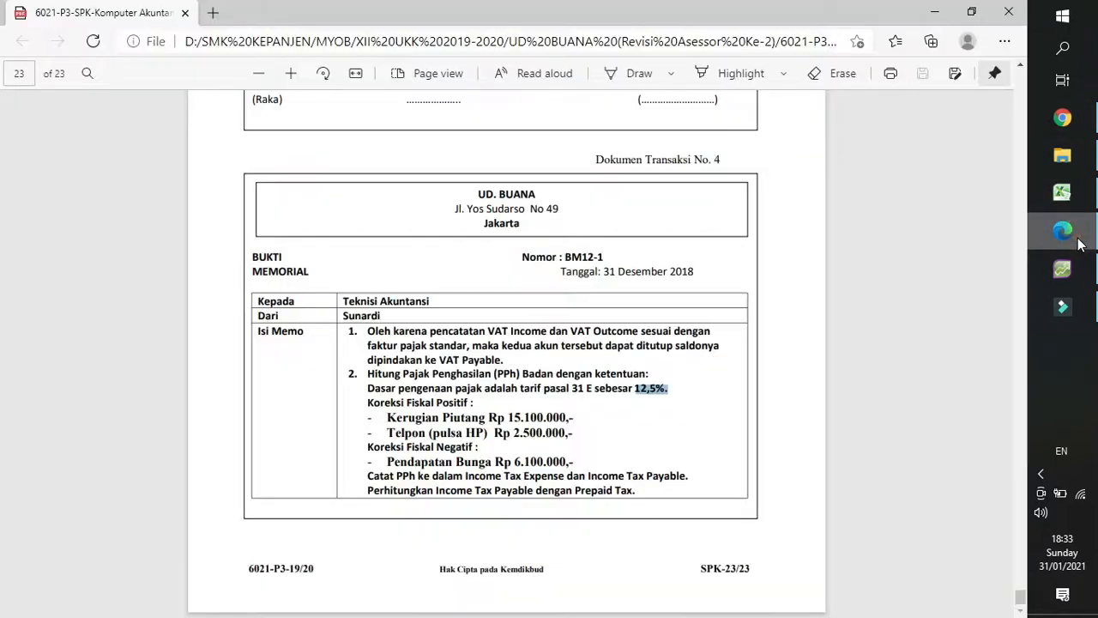
click(1071, 263)
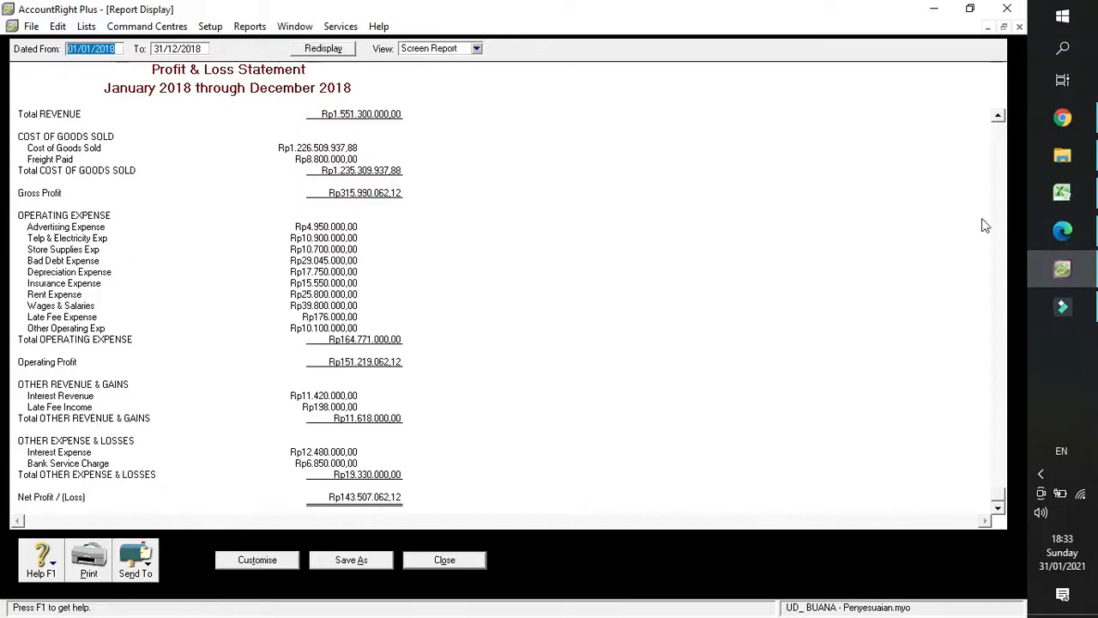
click(1079, 198)
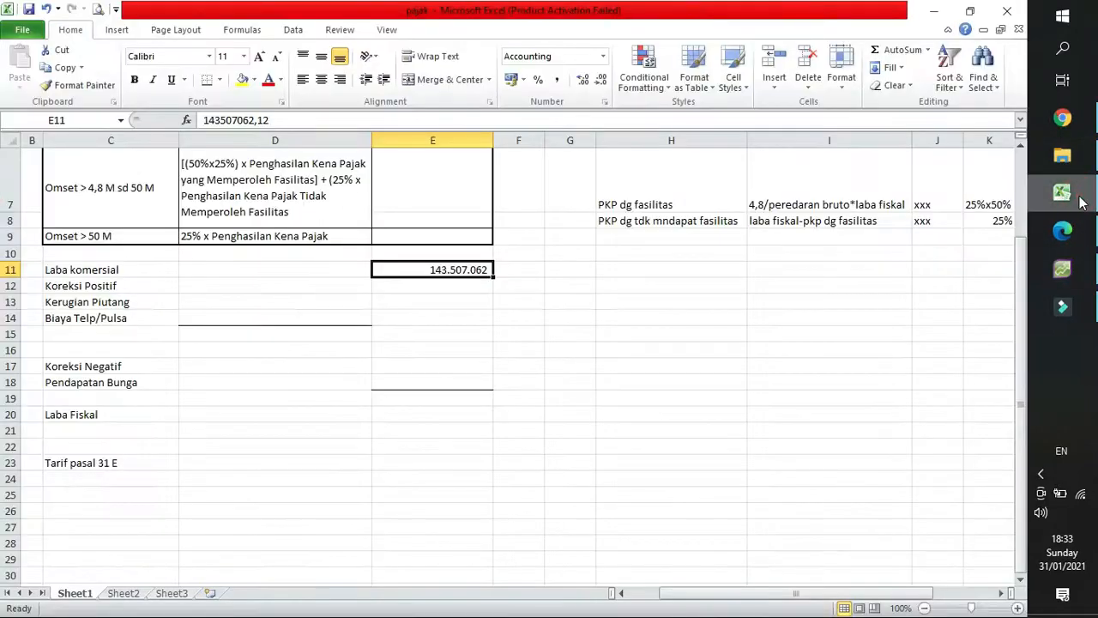
click(1079, 202)
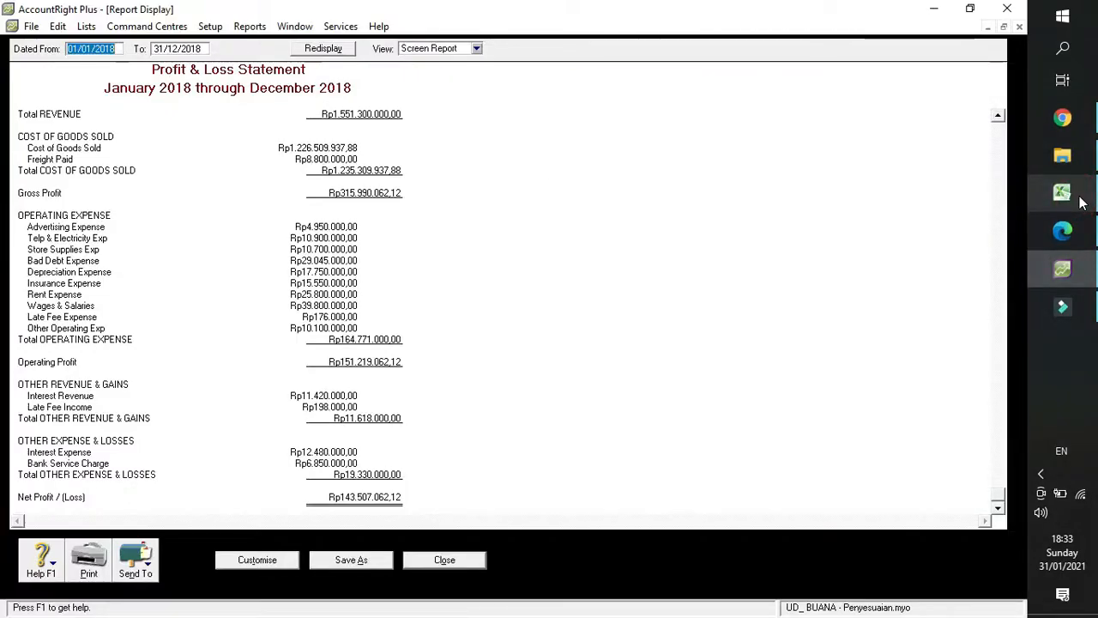
click(1064, 196)
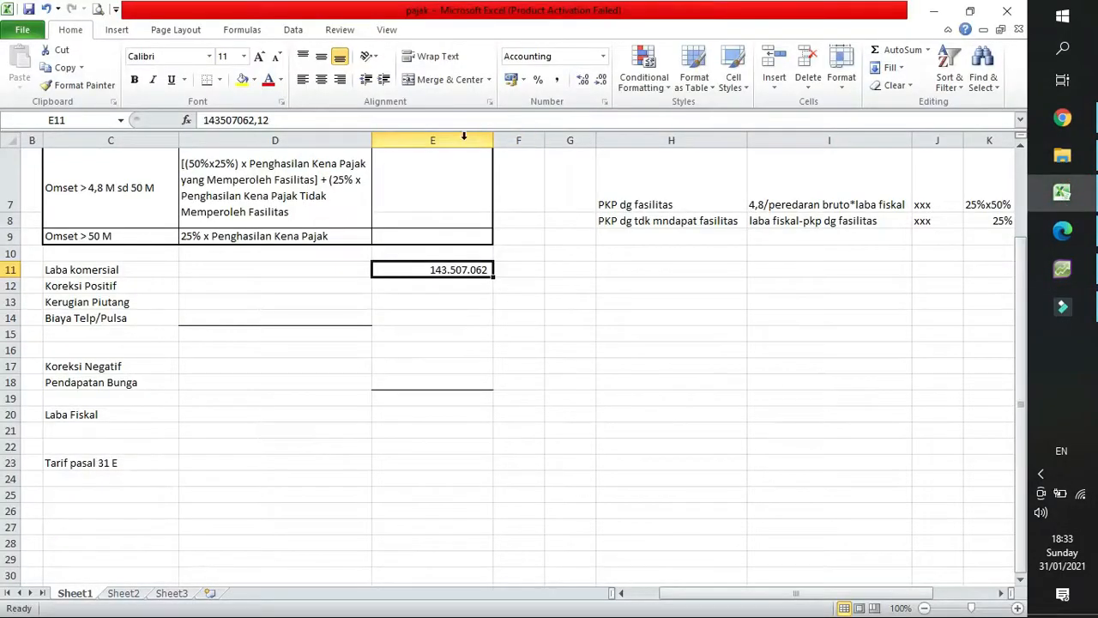
drag(234, 272, 417, 462)
click(586, 79)
click(589, 83)
click(255, 317)
click(252, 288)
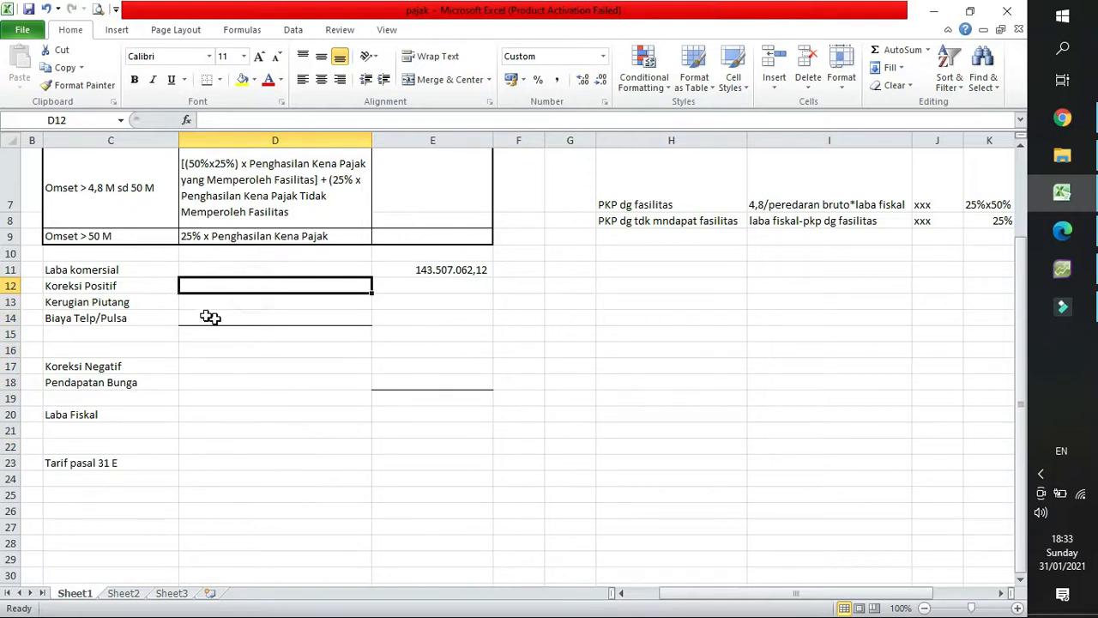
click(439, 268)
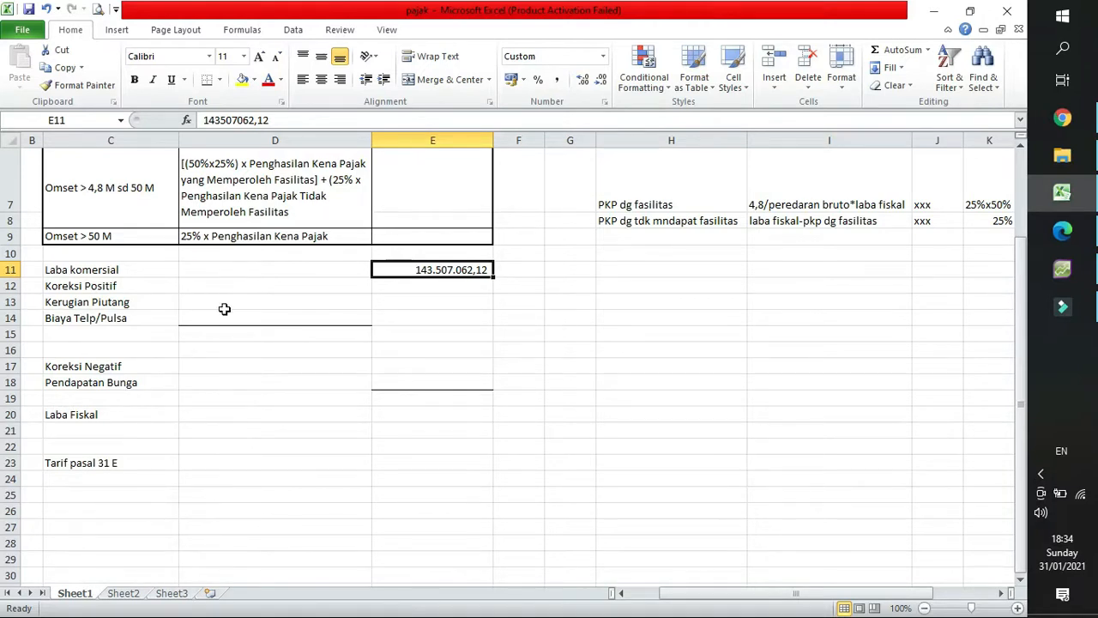
Examine the memo's Kerugian Piutang correction in the Edge PDF against the expenses in the AccountRight Plus Profit & Loss report.
click(1064, 230)
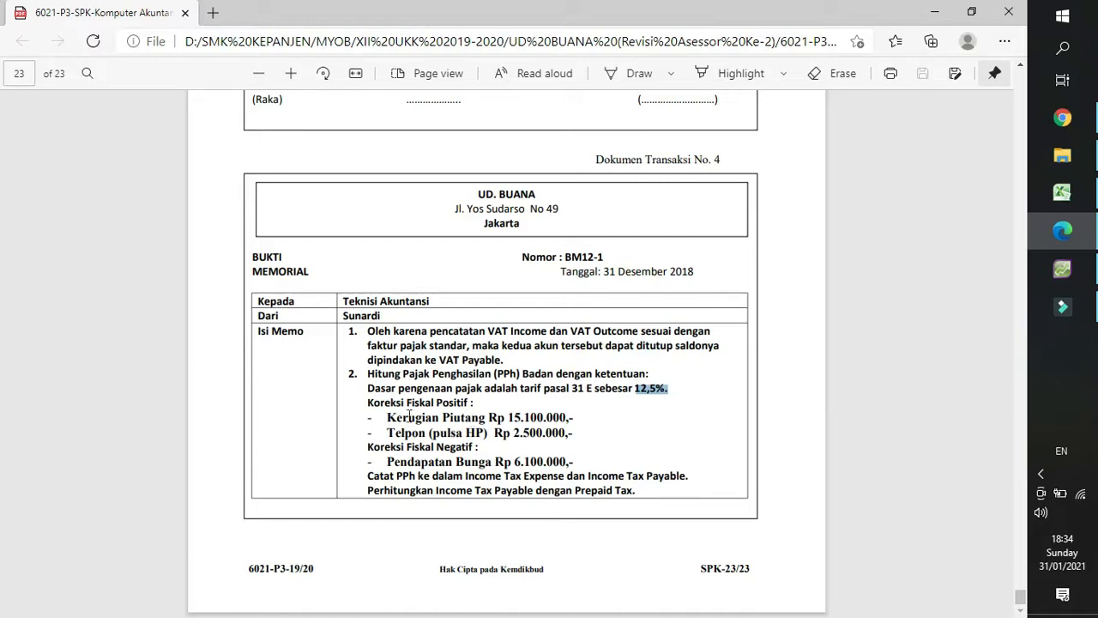
click(540, 417)
drag(509, 417, 565, 418)
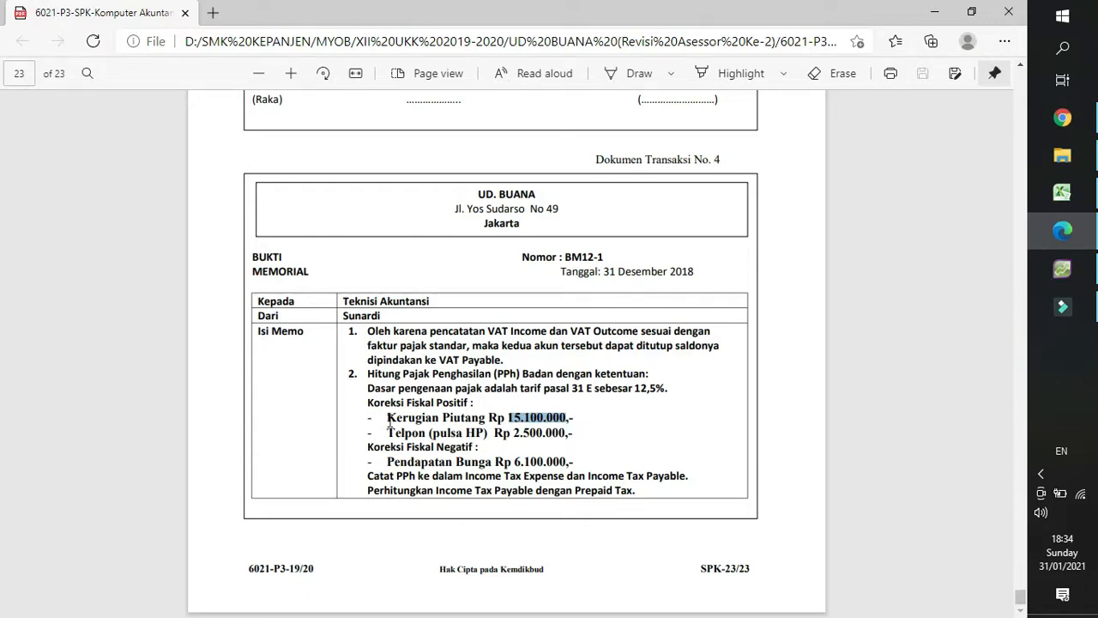
drag(390, 421, 562, 417)
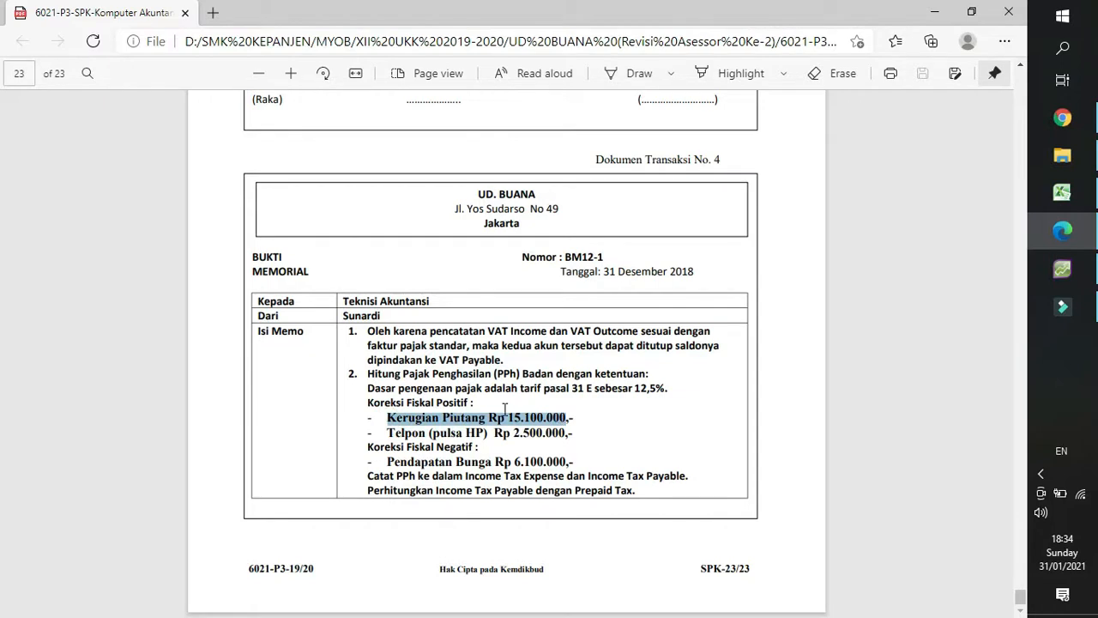
click(1064, 272)
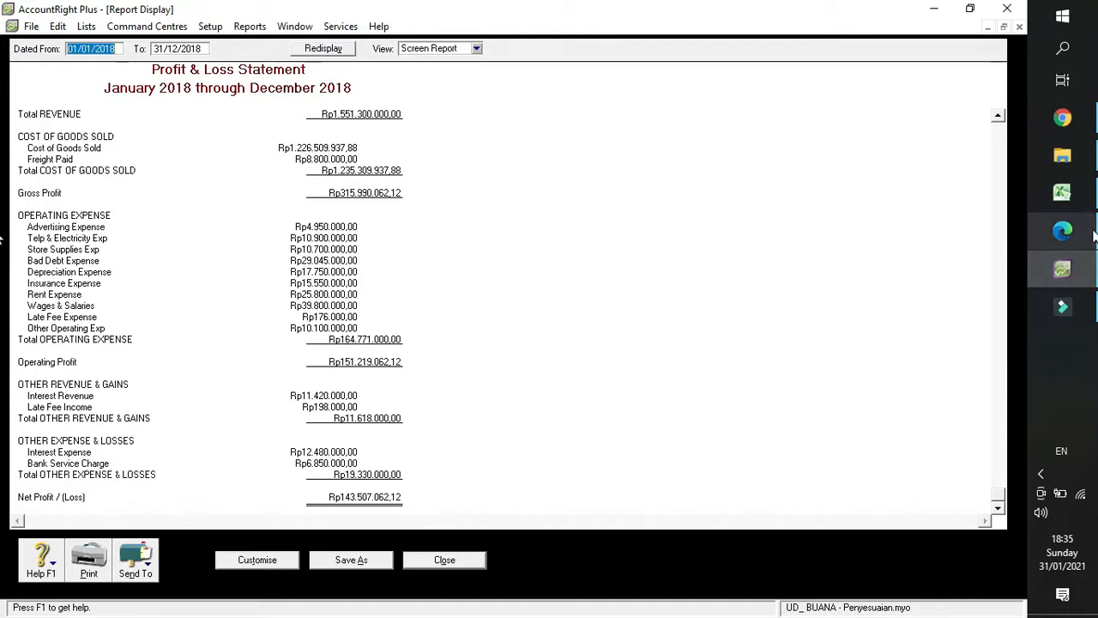
click(1063, 229)
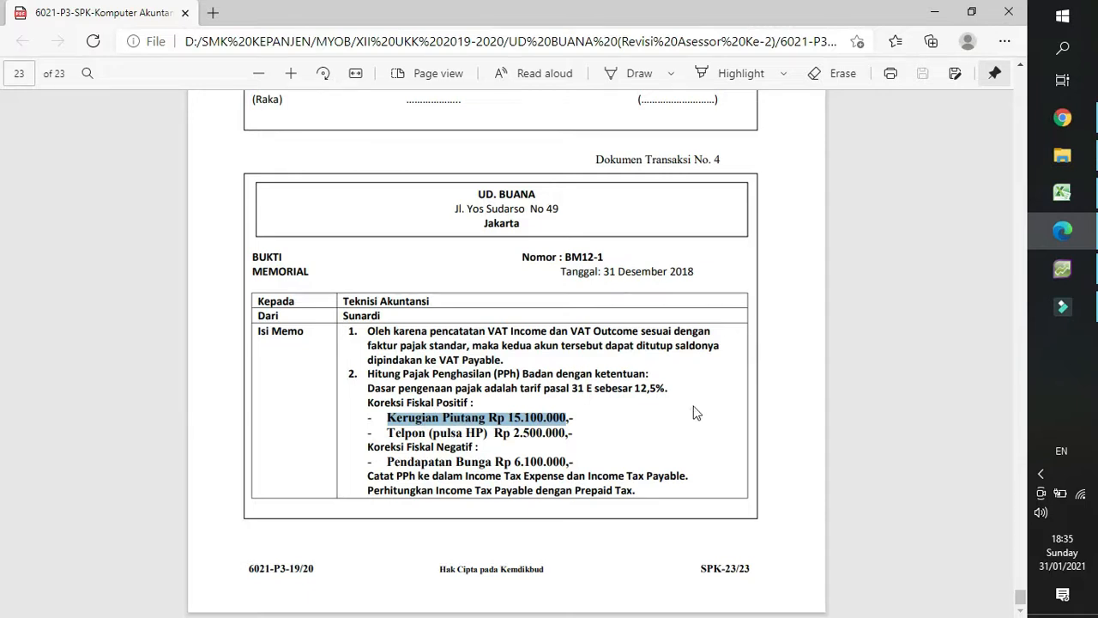
click(511, 420)
drag(511, 418, 566, 414)
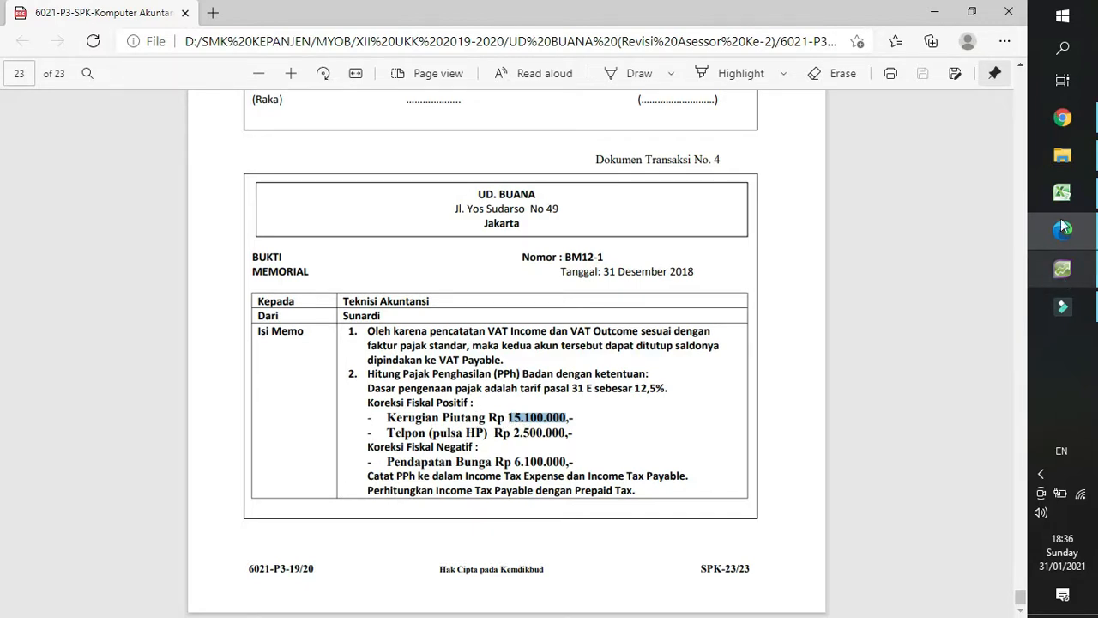
Enter 15.100.000 for Kerugian Piutang in D13 of the Excel sheet, and return to the memo PDF in Edge.
click(1063, 192)
click(230, 302)
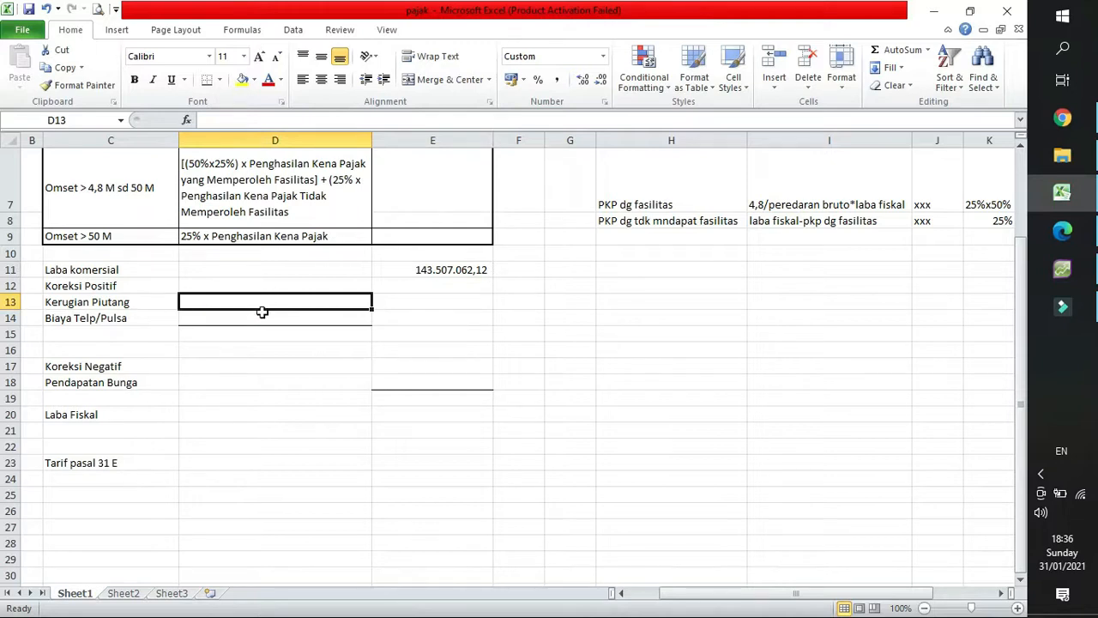
text(15.100.)
text(00000)
key(Return)
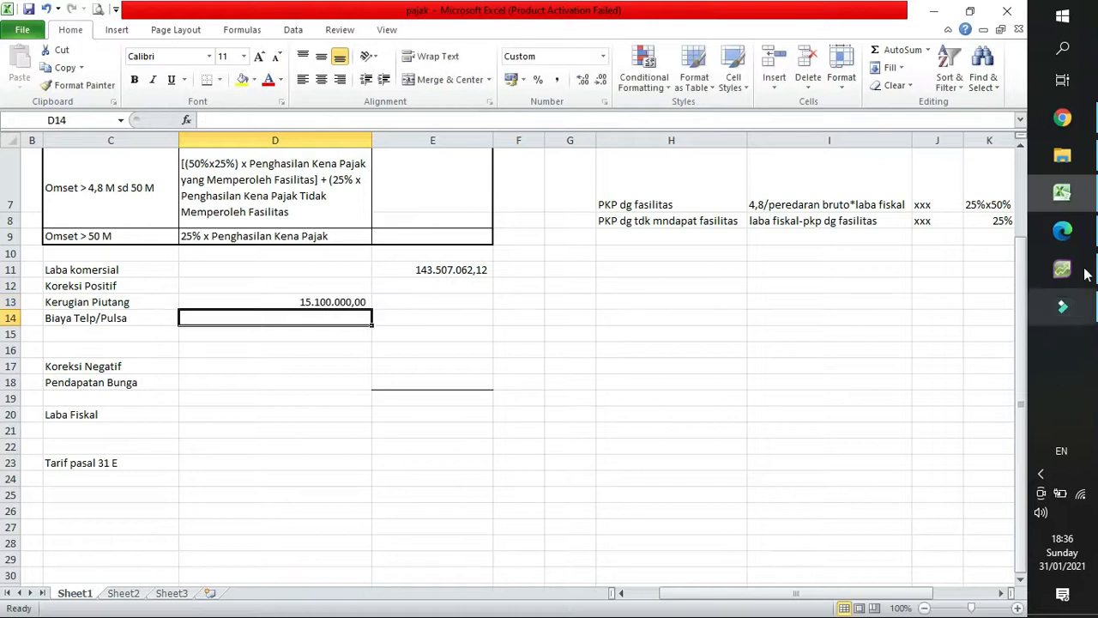
click(1065, 234)
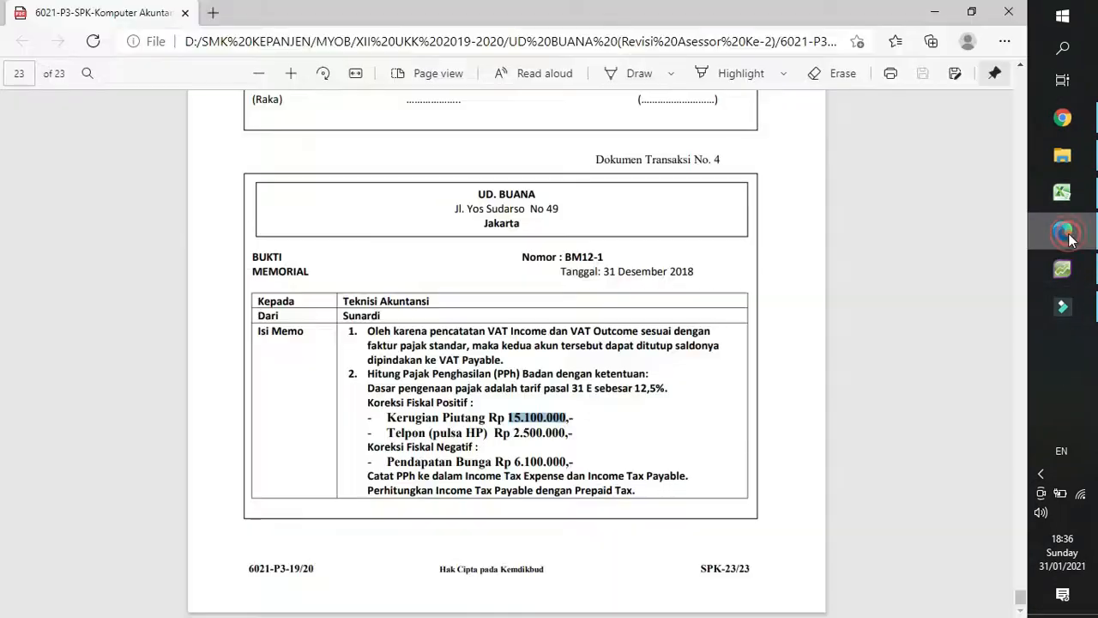
Switch to the Excel sheet and enter 2.500.000 for Biaya Telp/Pulsa in D14.
key(alt+Tab)
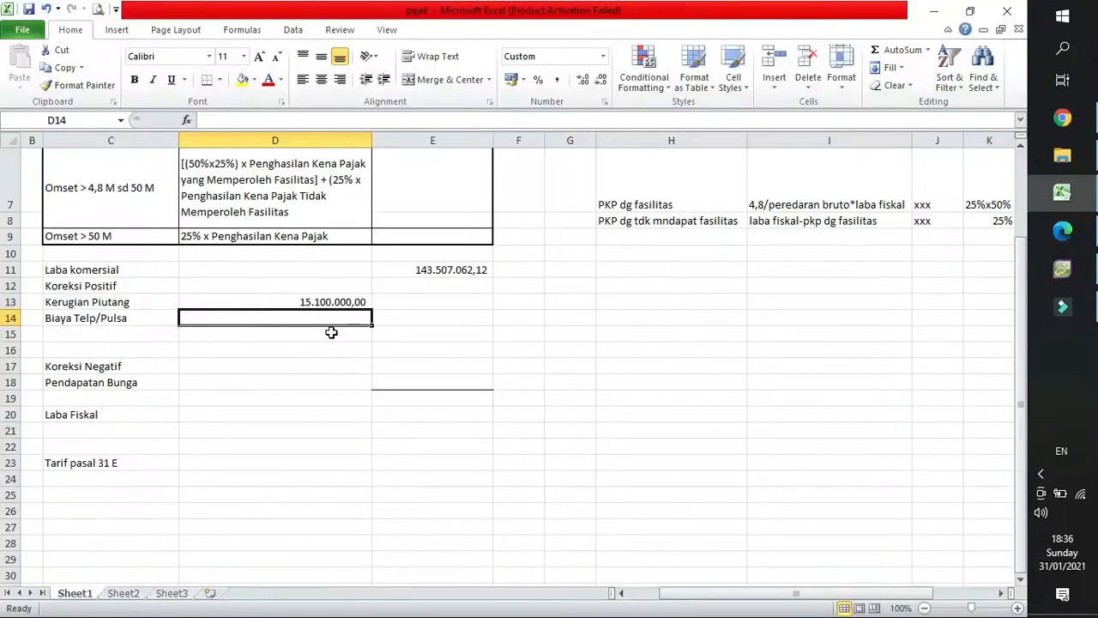
text(2500000)
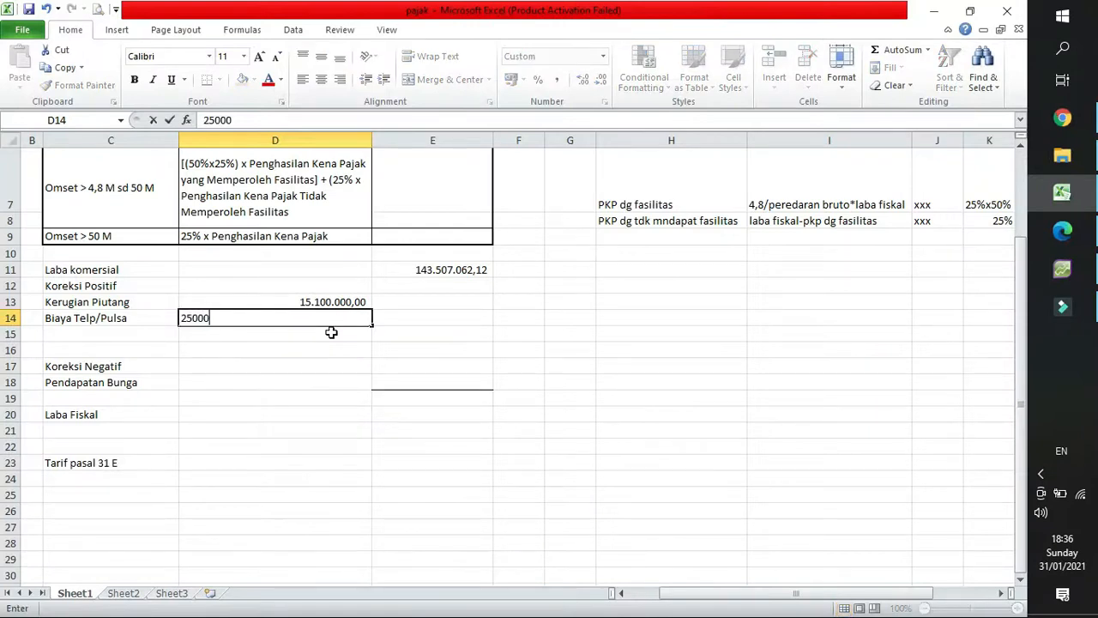
key(Return)
click(295, 273)
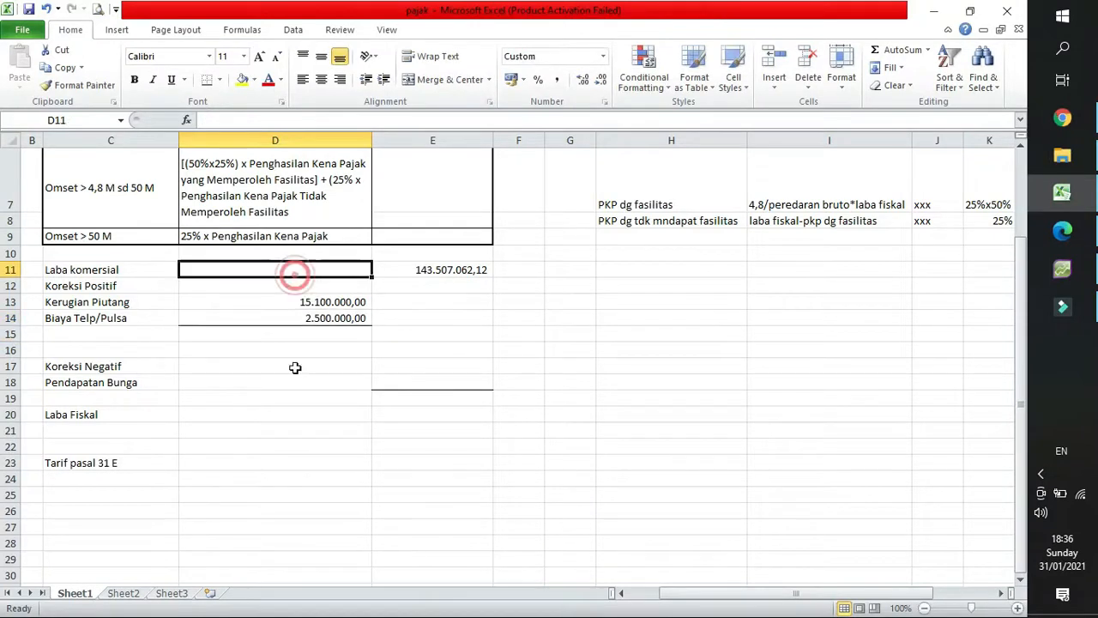
click(292, 317)
Examine the memo's negative fiscal correction for Pendapatan Bunga in the Edge PDF.
click(1062, 230)
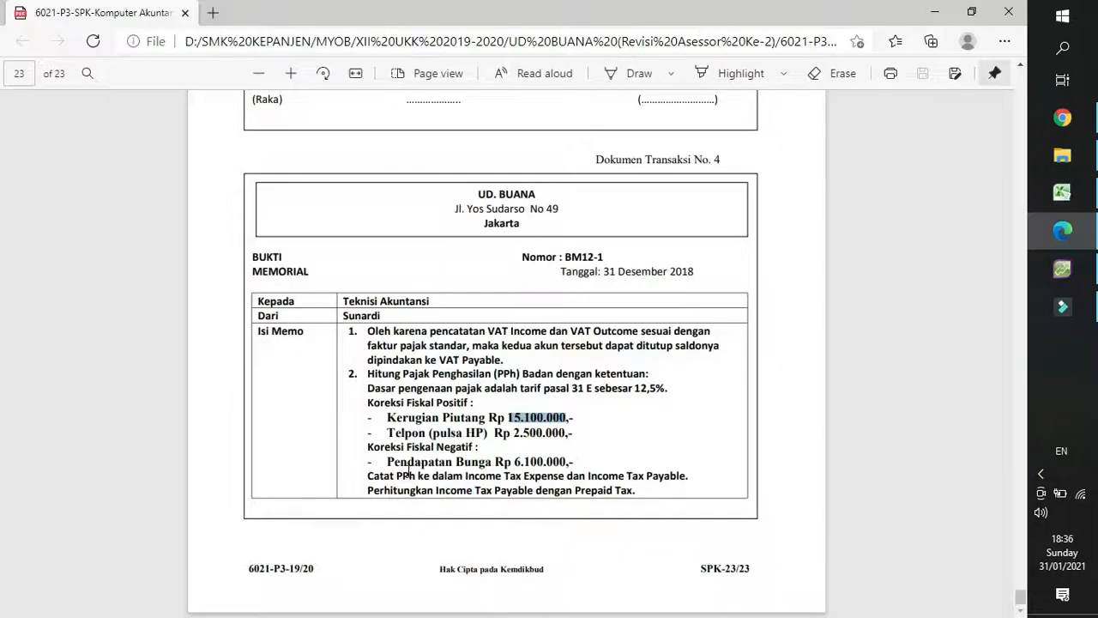
drag(387, 462, 529, 463)
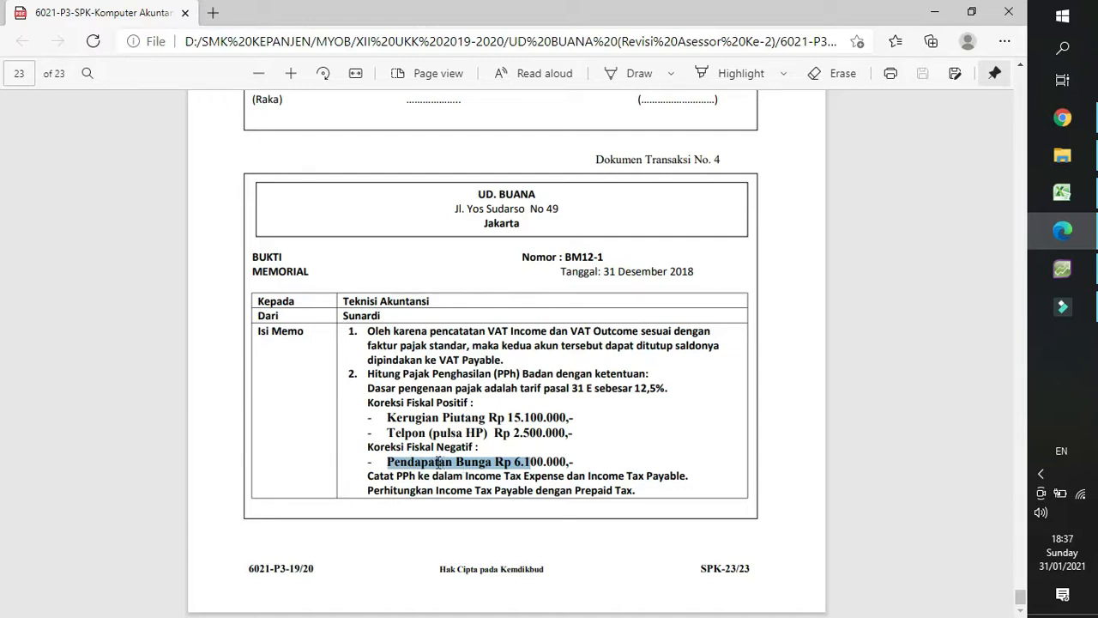
click(543, 461)
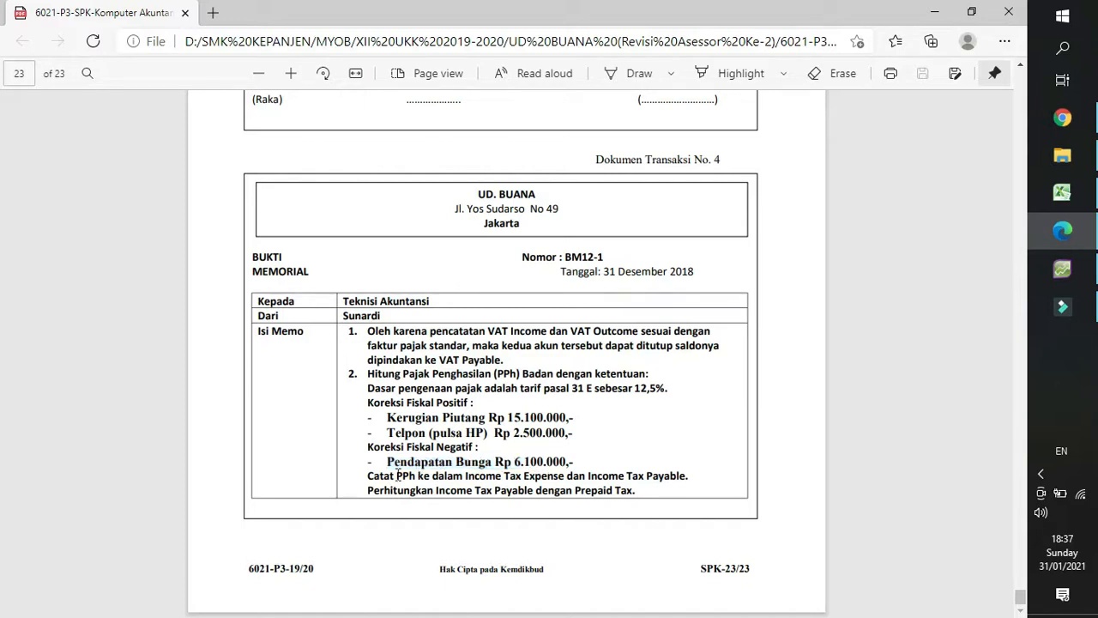
click(386, 461)
mouse_move(482, 464)
mouse_down()
mouse_move(580, 463)
mouse_move(490, 471)
mouse_up()
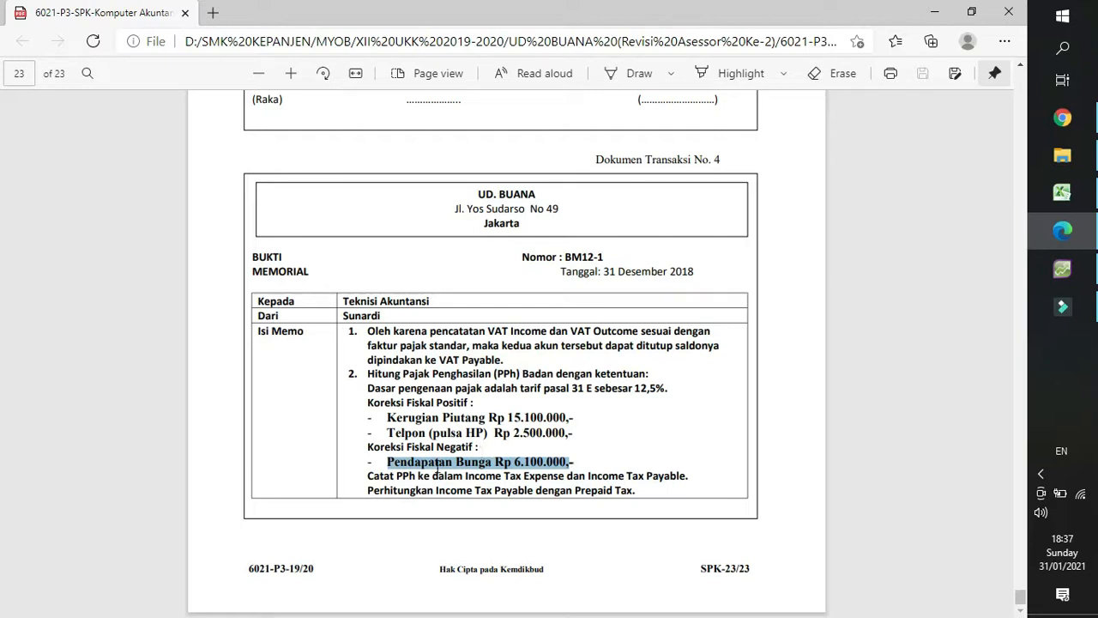
click(409, 468)
drag(382, 462, 561, 453)
drag(405, 447, 460, 454)
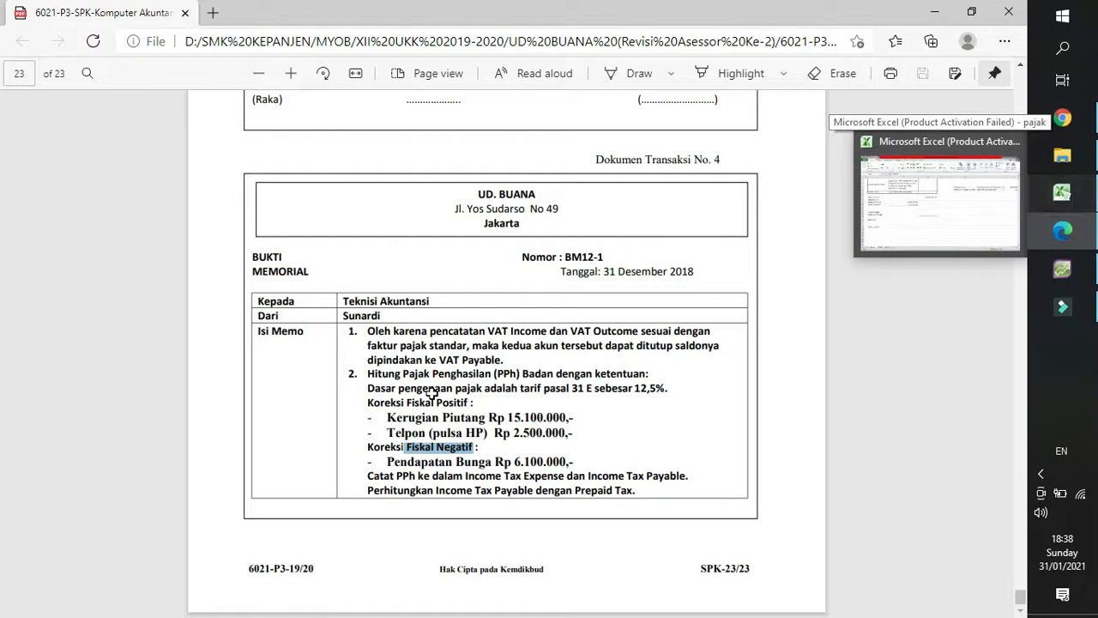
Return to the Excel sheet and enter 6.100.000 for Pendapatan Bunga in D18.
key(alt+Tab)
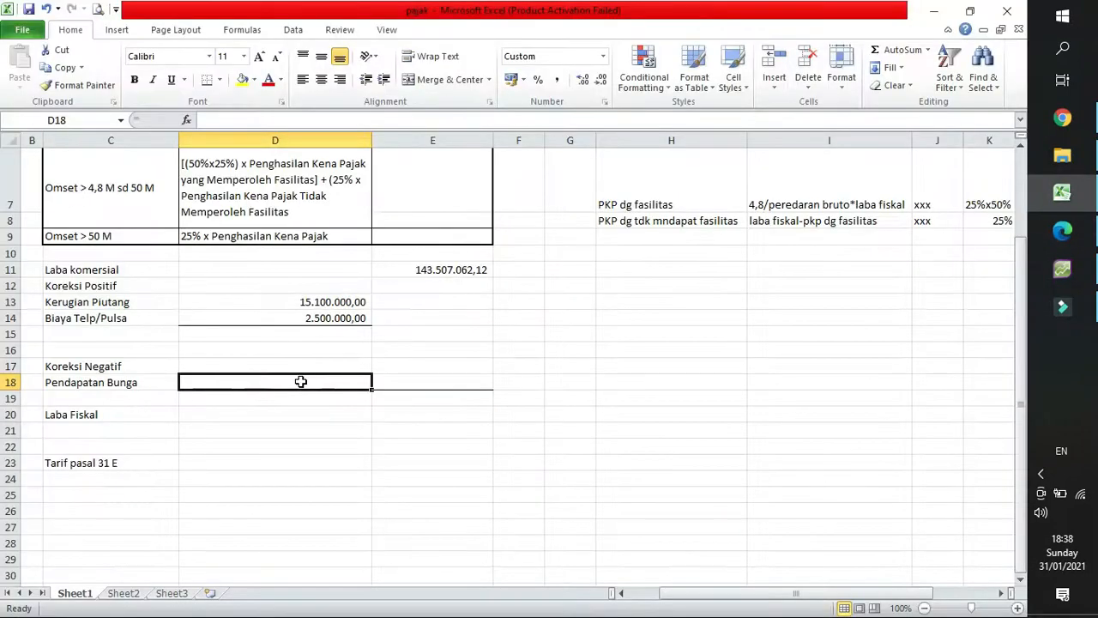
text(6100000)
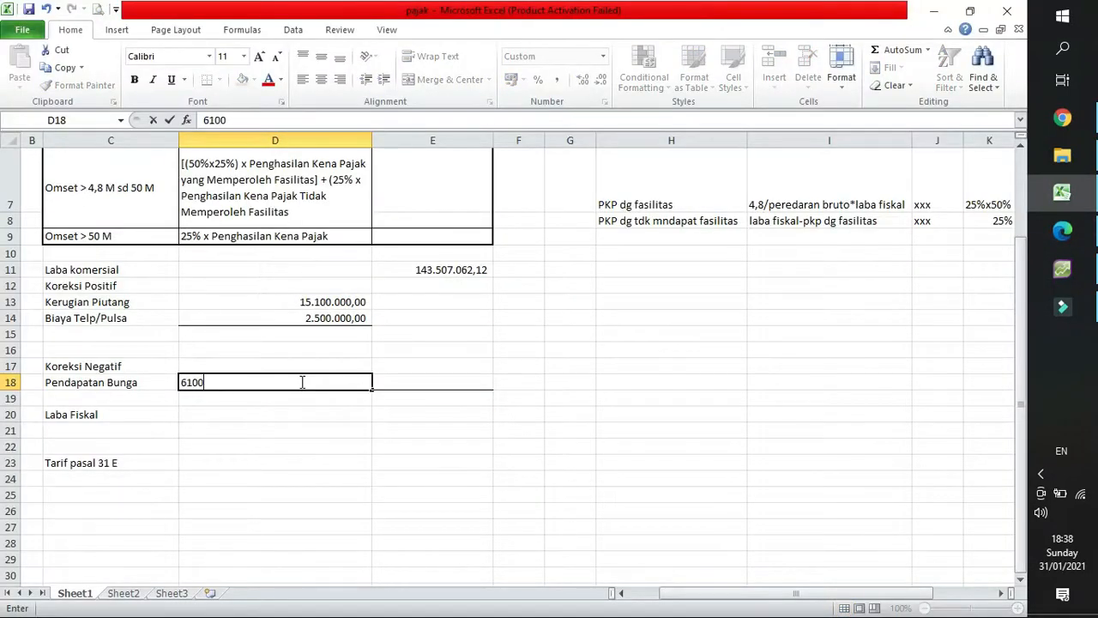
key(Return)
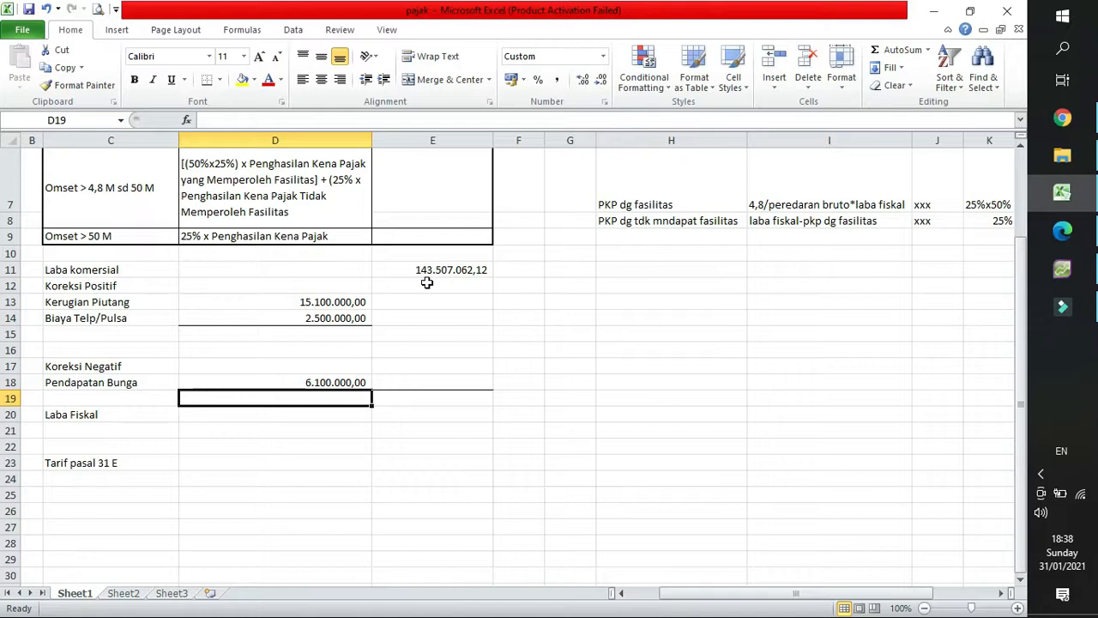
Move the Pendapatan Bunga amount from D18 to E18.
click(455, 394)
click(429, 382)
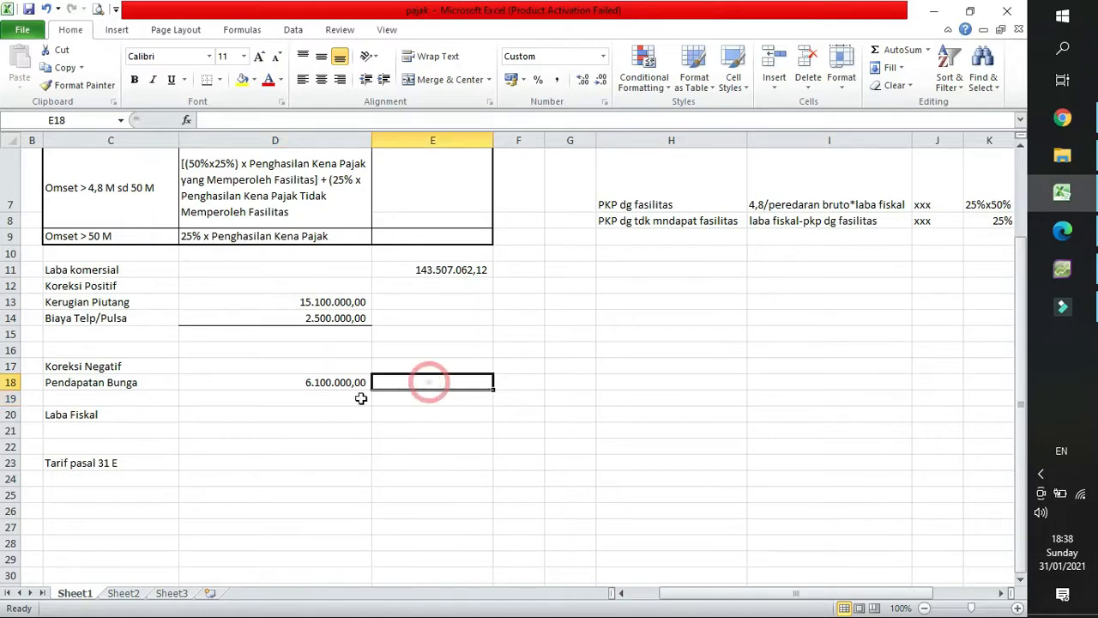
click(307, 378)
key(ctrl+c)
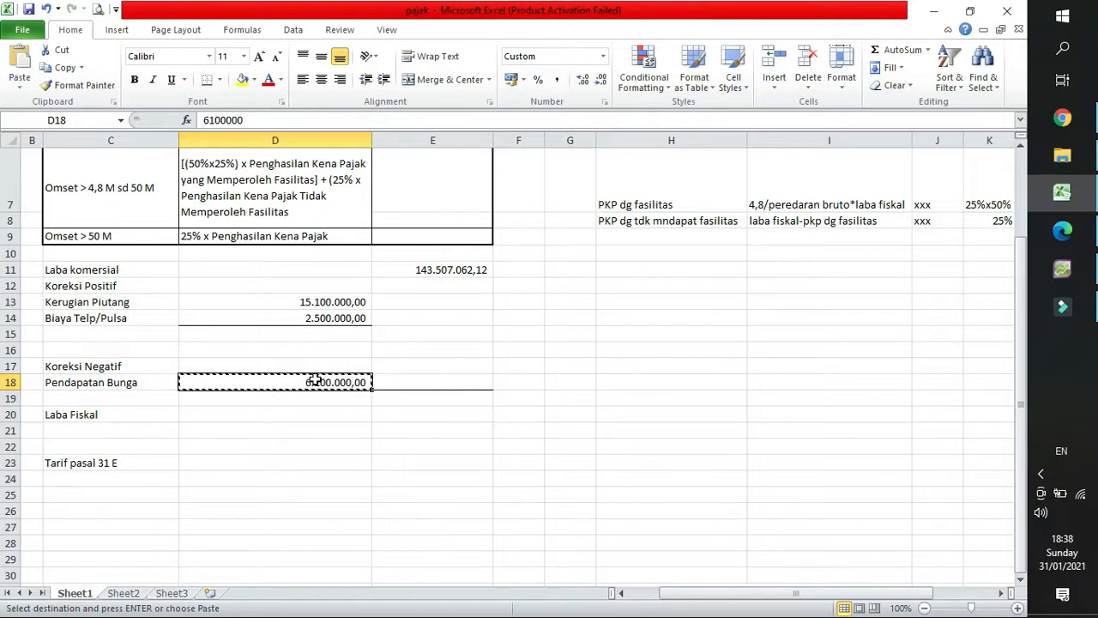
key(Right)
key(Return)
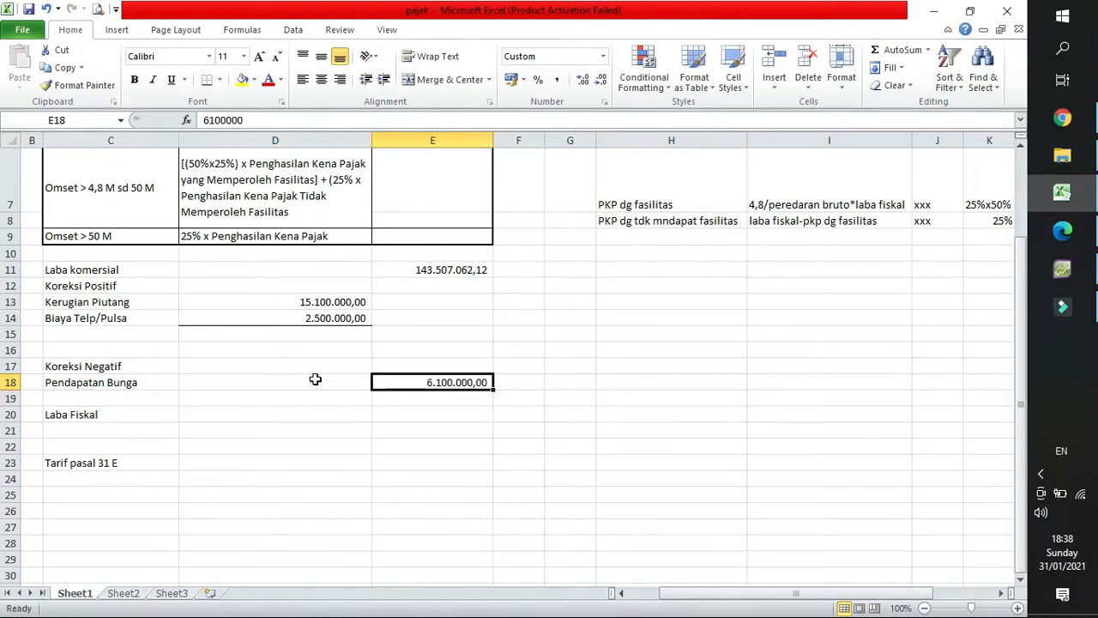
Total the positive corrections D13:D14 in E15 with a sum.
click(446, 340)
click(895, 49)
drag(313, 303, 312, 318)
key(Return)
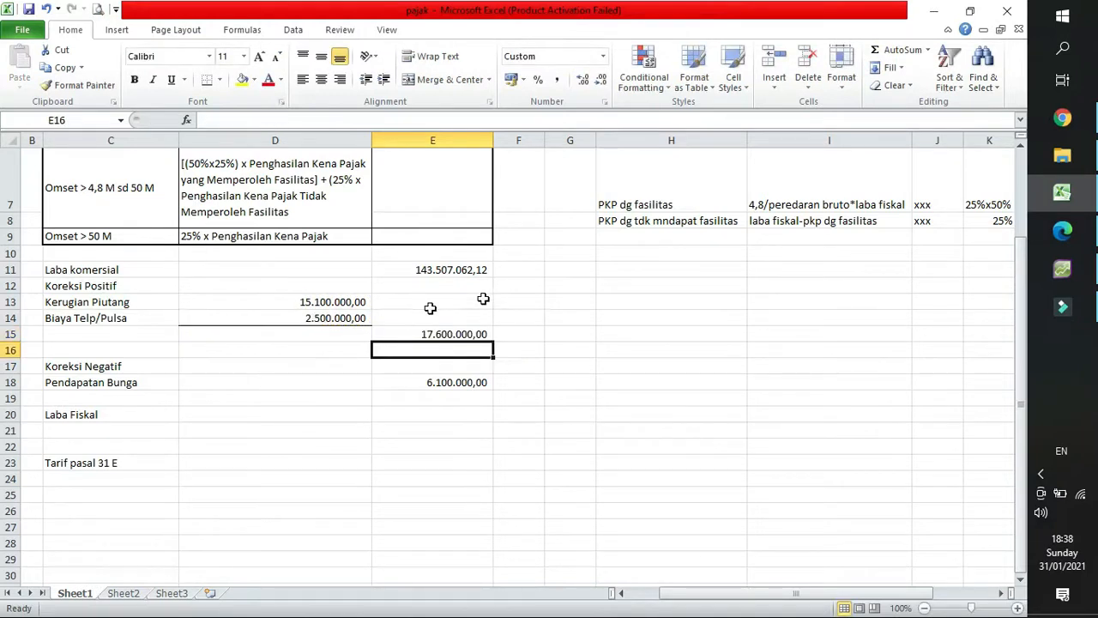
Calculate Laba Fiskal in E20 with the formula =E11+E15-E18.
click(464, 412)
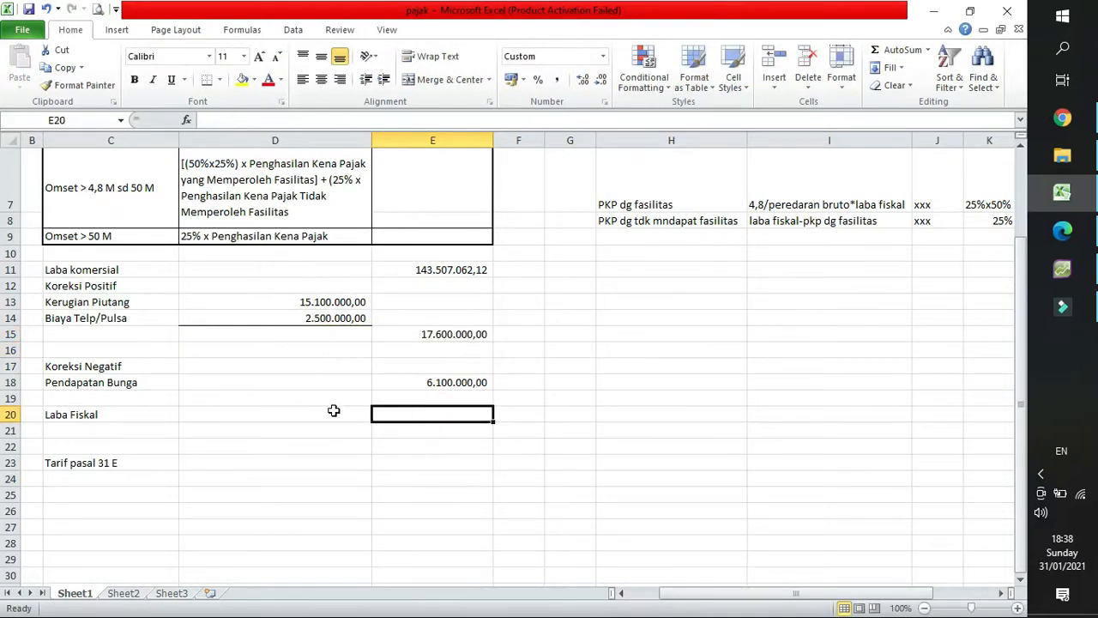
text(=)
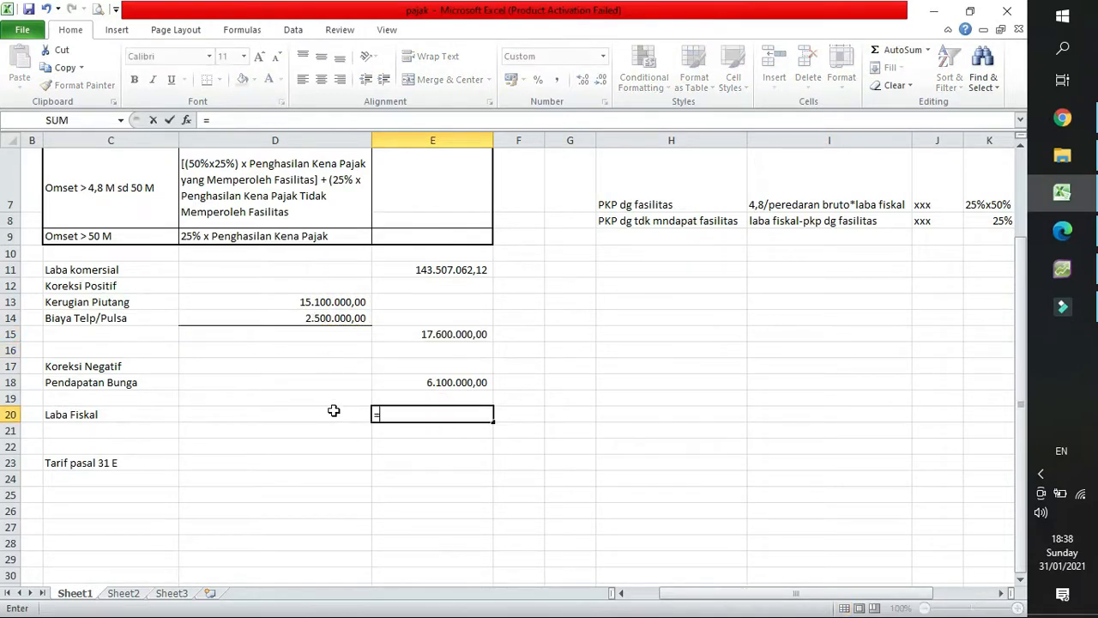
click(473, 270)
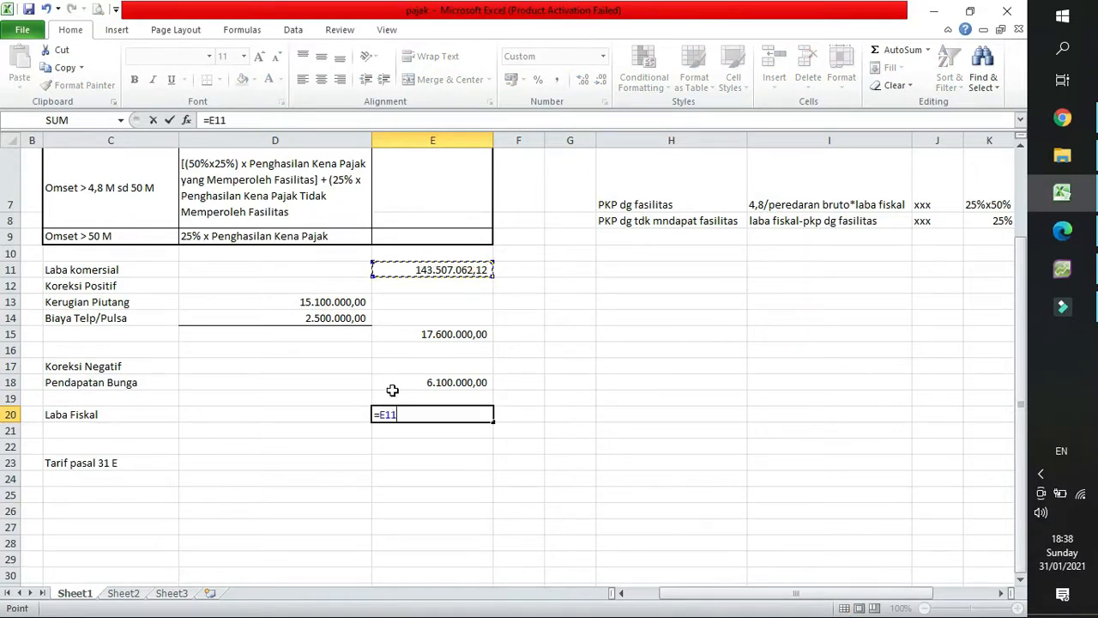
text(+)
click(419, 334)
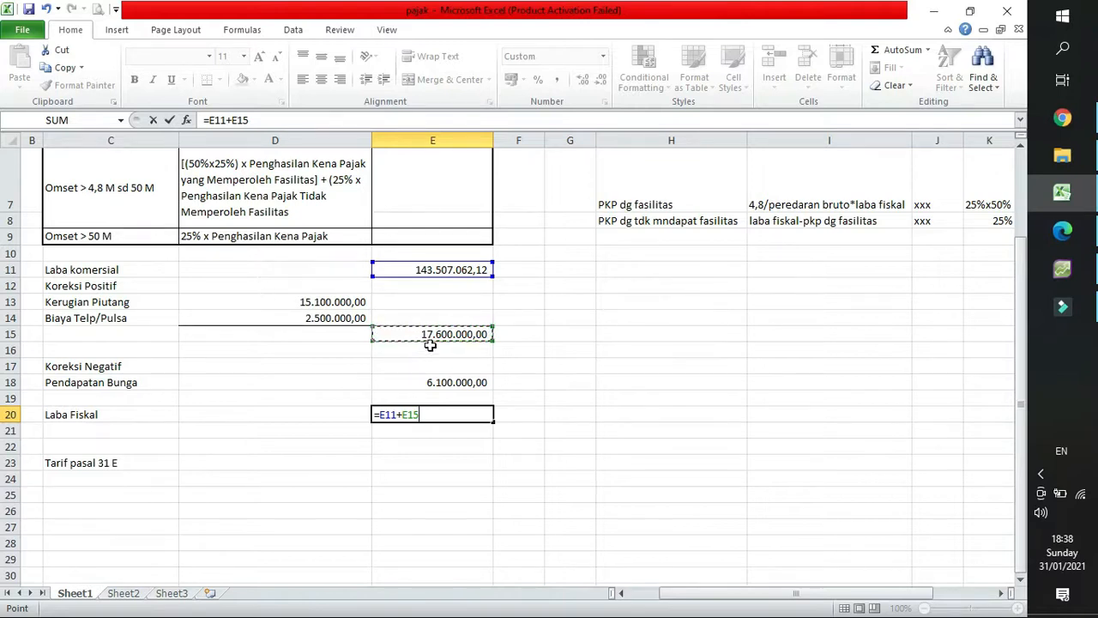
text(-)
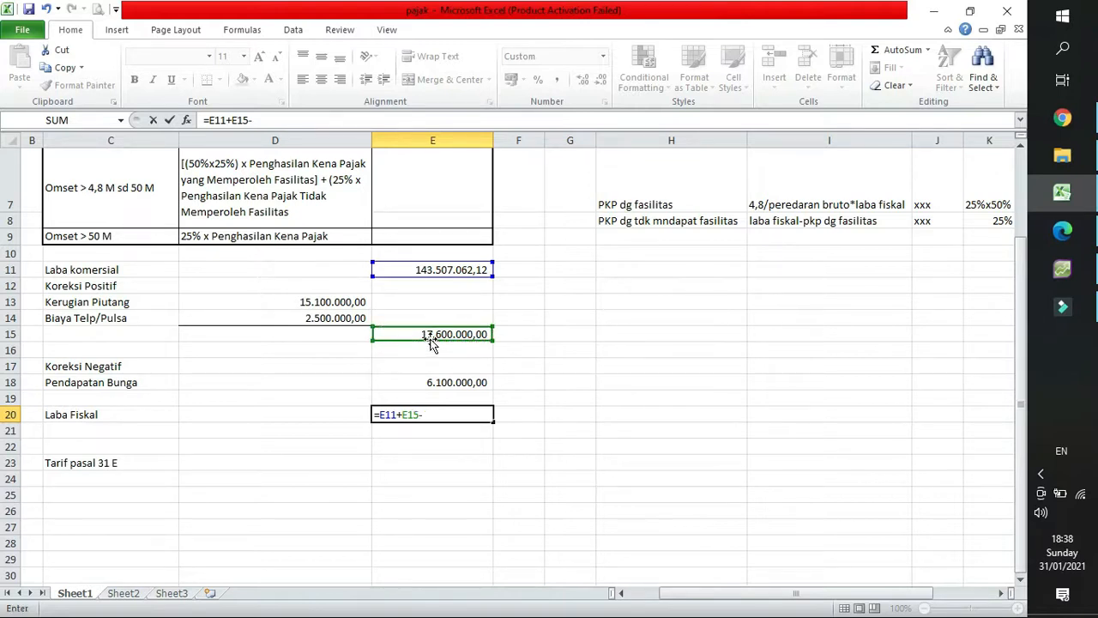
click(420, 377)
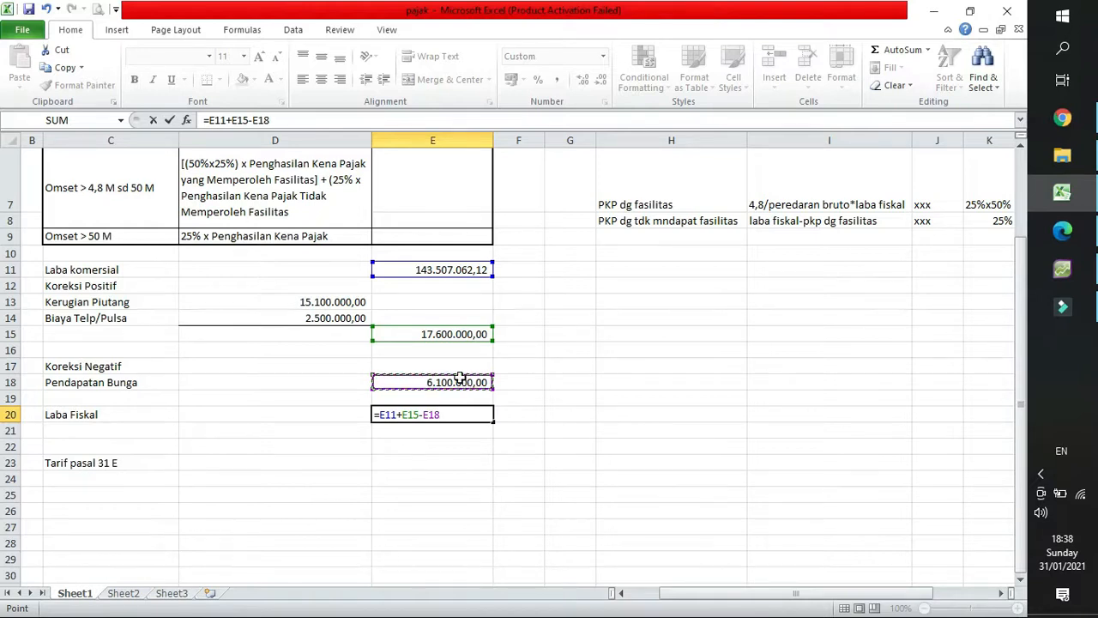
key(Return)
click(452, 416)
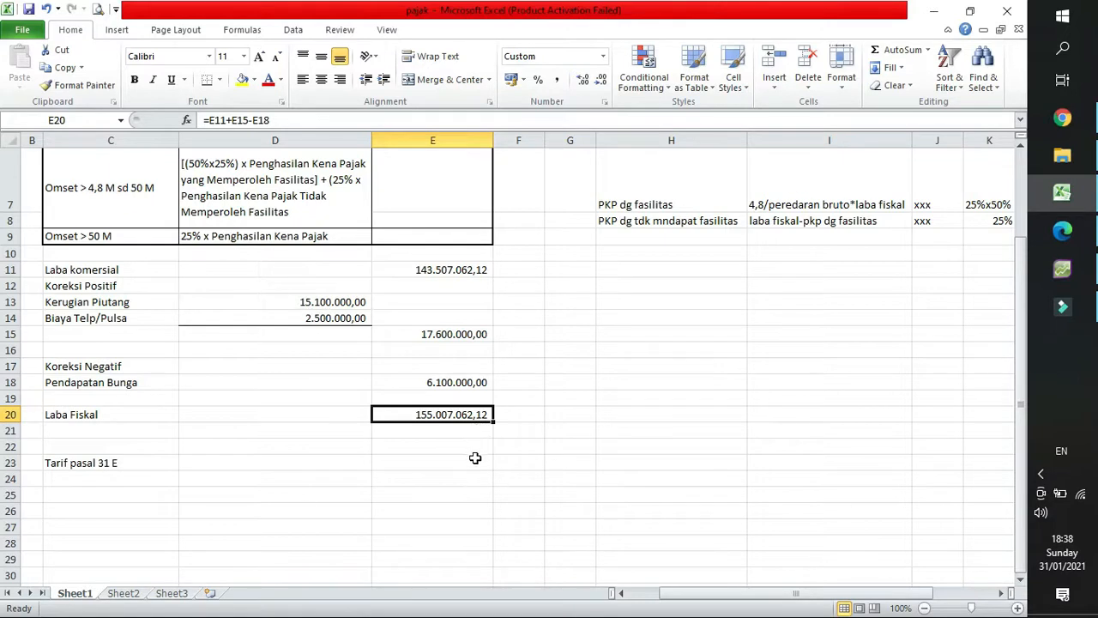
Compare the sheet's Omset rate table with the revenue in the AccountRight Plus Profit & Loss report and the tax rate in the Edge memo.
scroll(476, 458, up, 1)
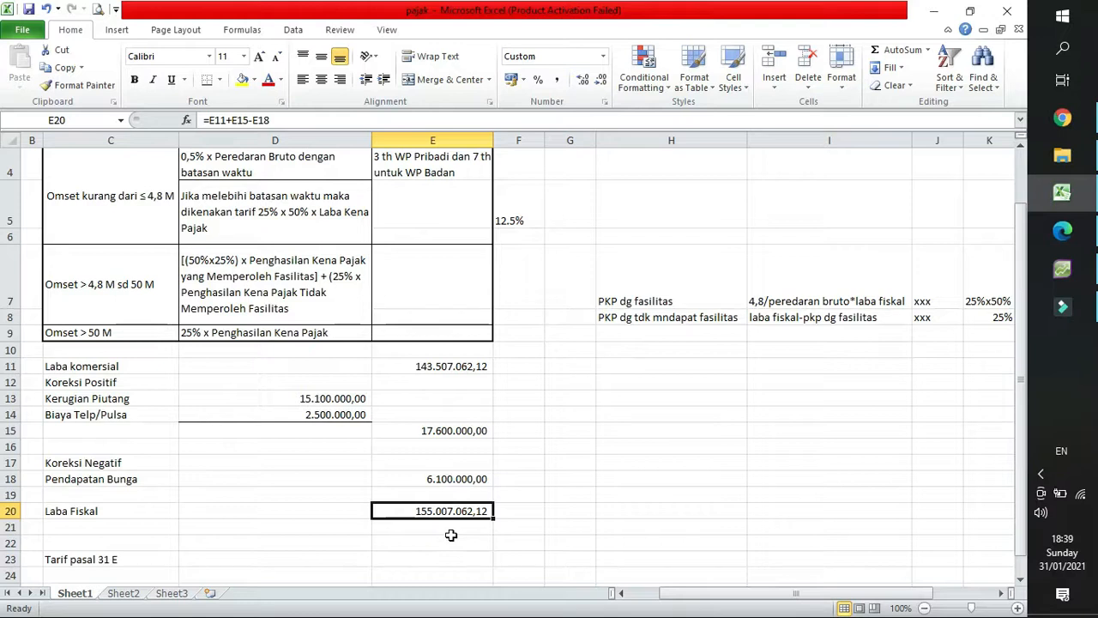
scroll(448, 532, down, 1)
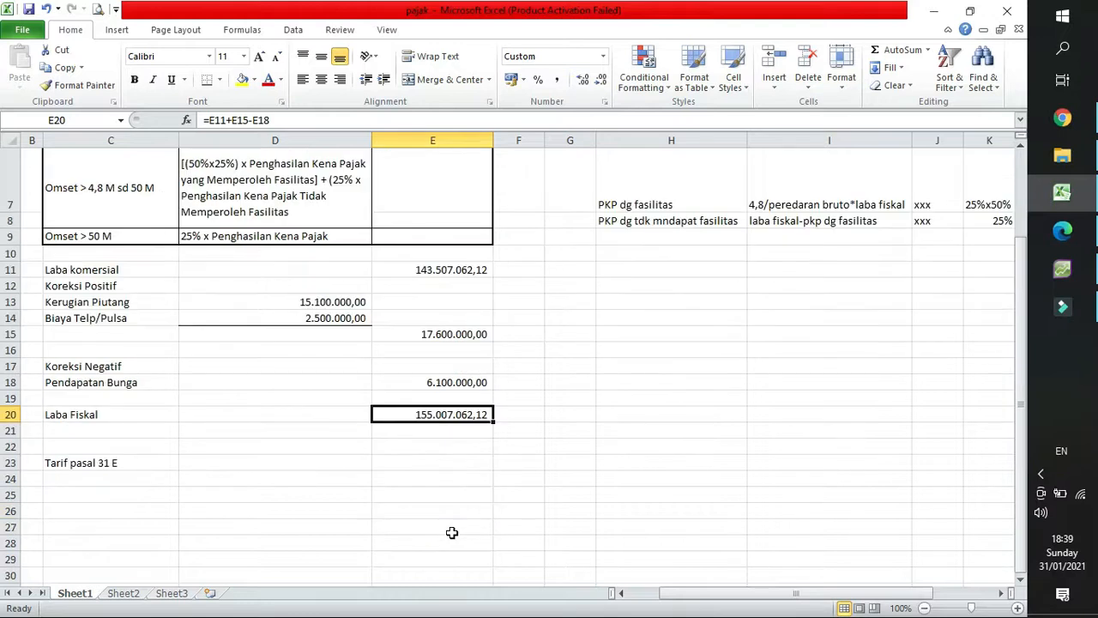
click(240, 447)
click(245, 462)
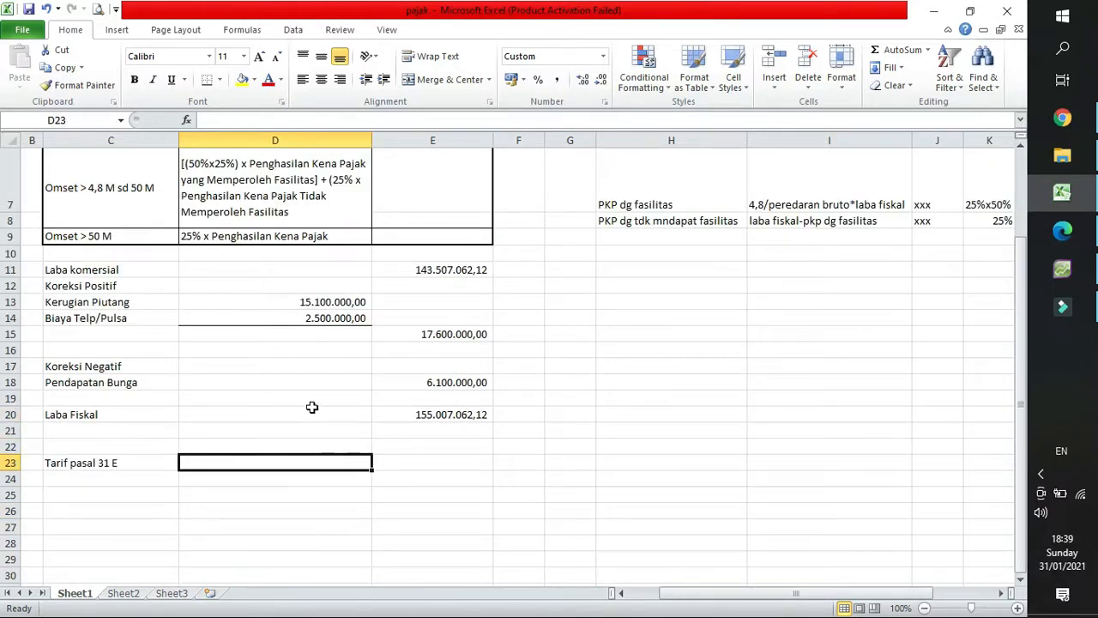
scroll(312, 407, up, 1)
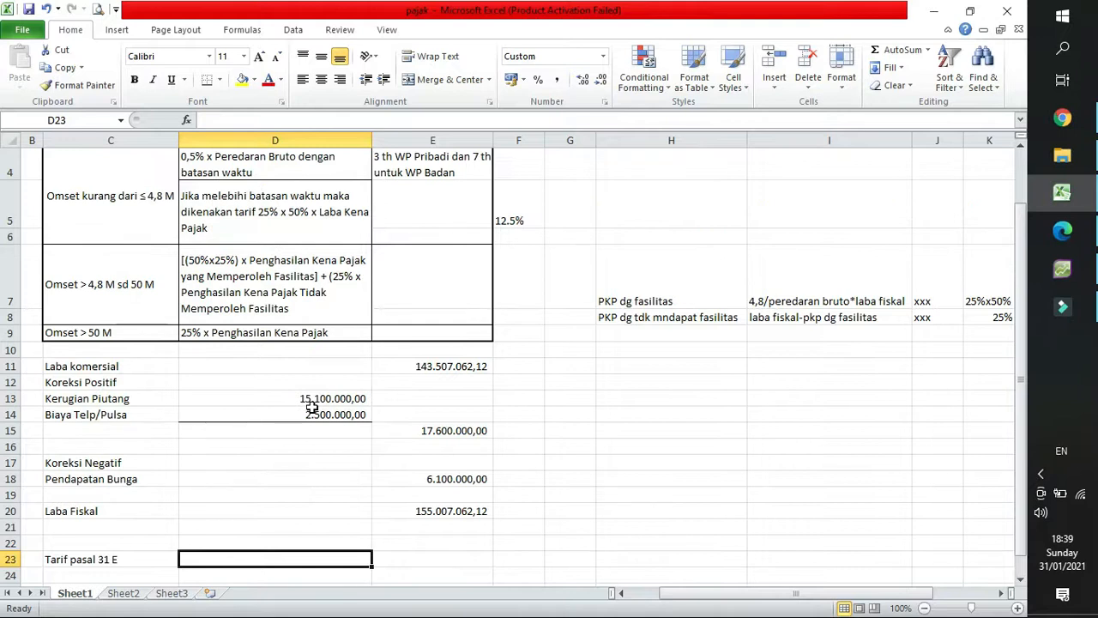
scroll(311, 406, up, 1)
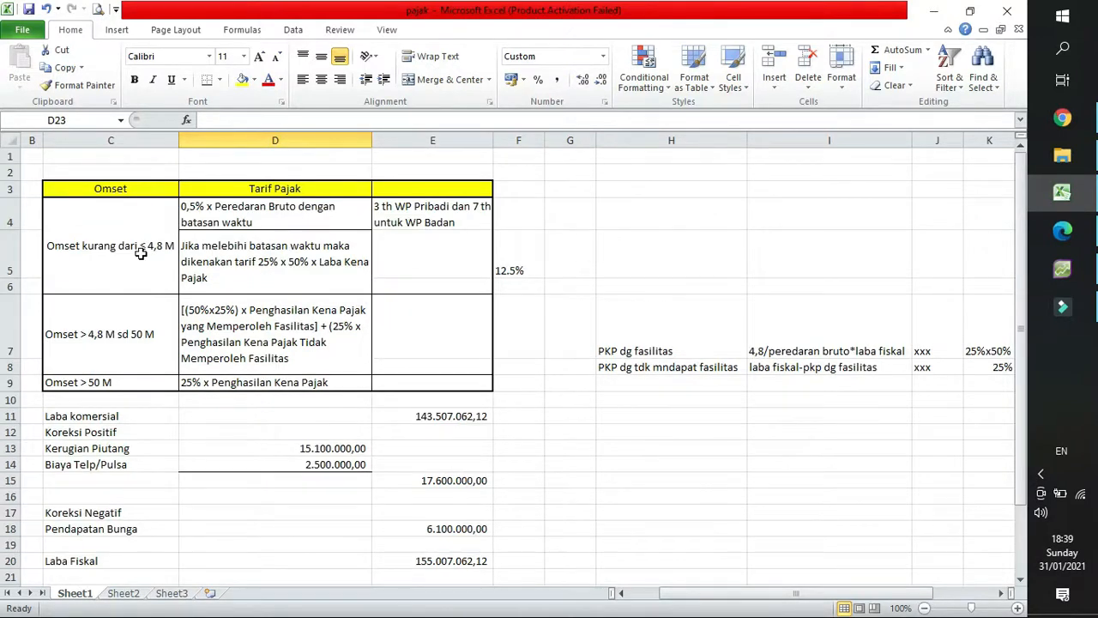
click(1062, 269)
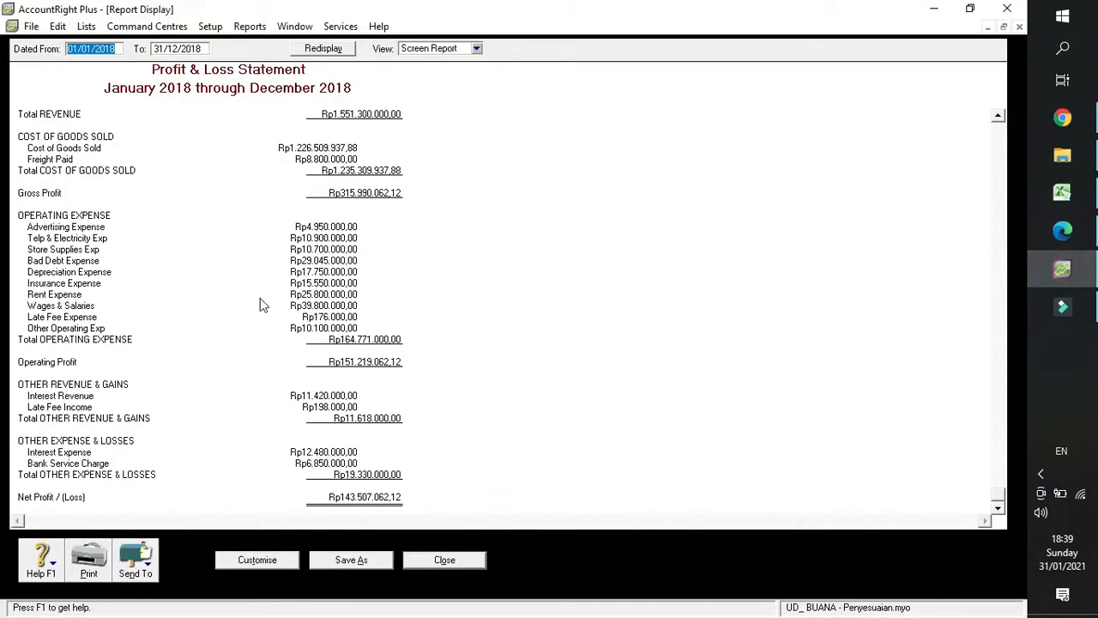
scroll(350, 133, up, 1)
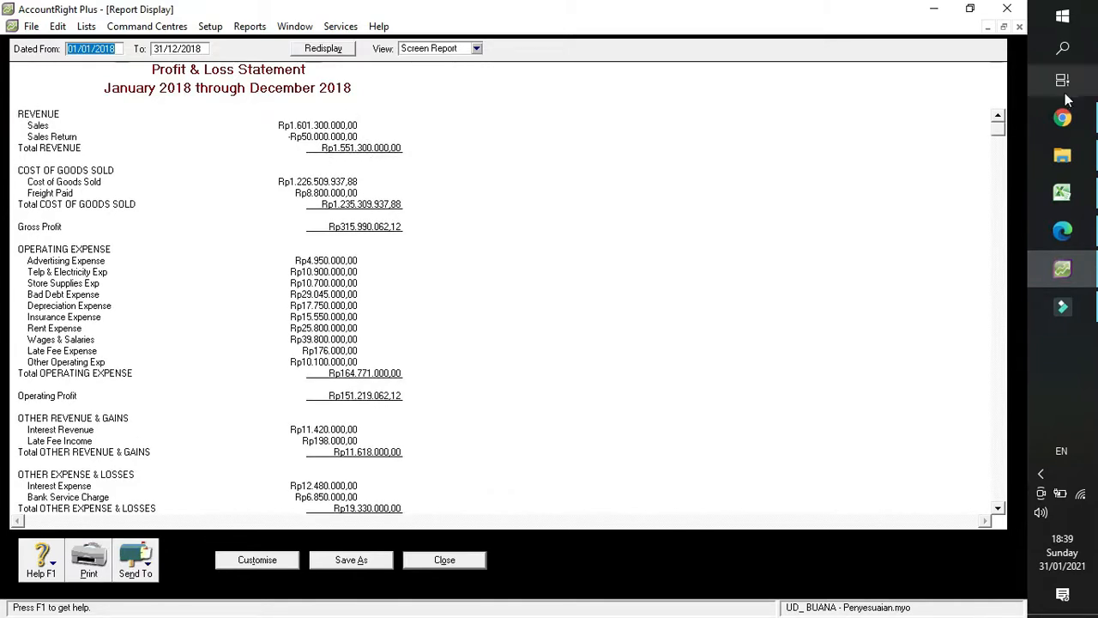
click(1062, 230)
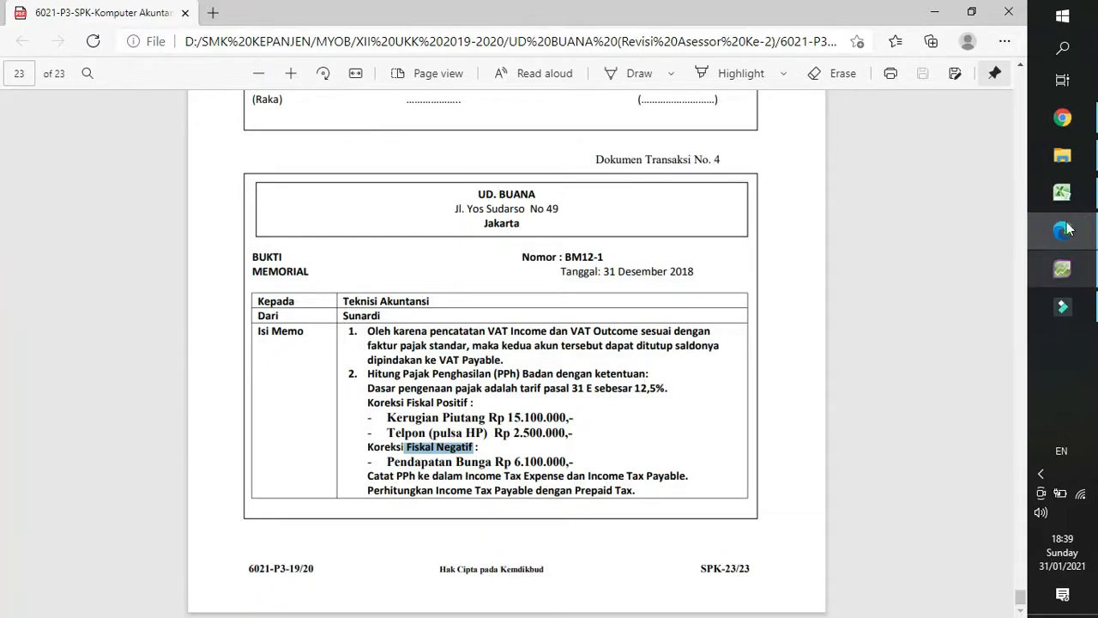
click(1063, 192)
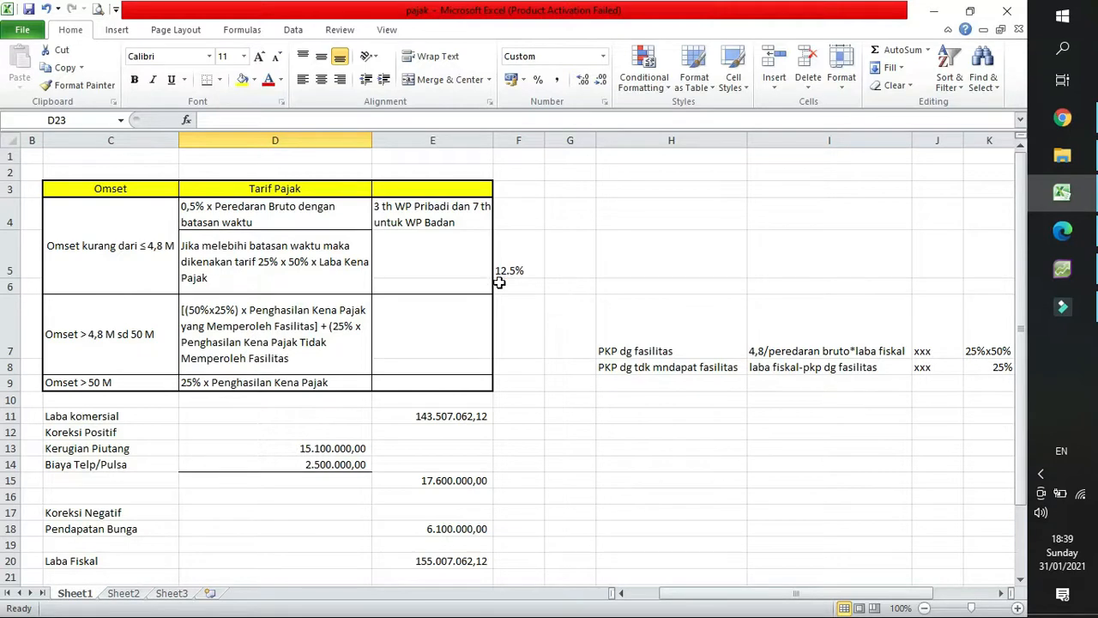
Copy the Laba Fiskal label from C20 to C25, below Tarif pasal 31 E.
scroll(504, 309, down, 3)
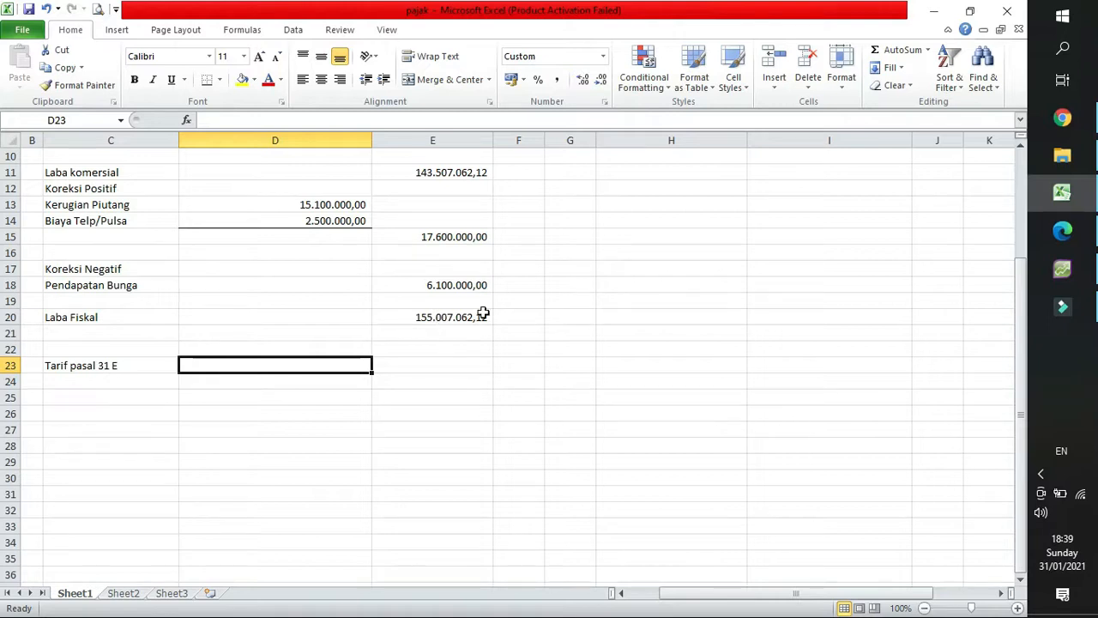
click(228, 383)
click(140, 383)
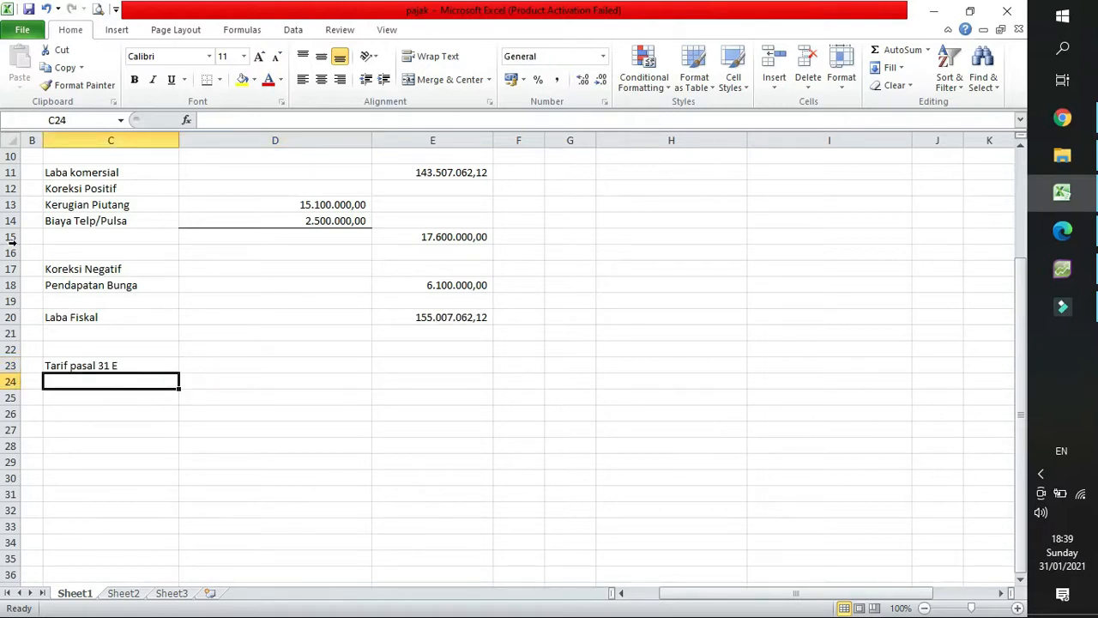
click(74, 317)
key(ctrl+c)
key(Down)
key(Down)
key(Down)
key(Down)
key(Down)
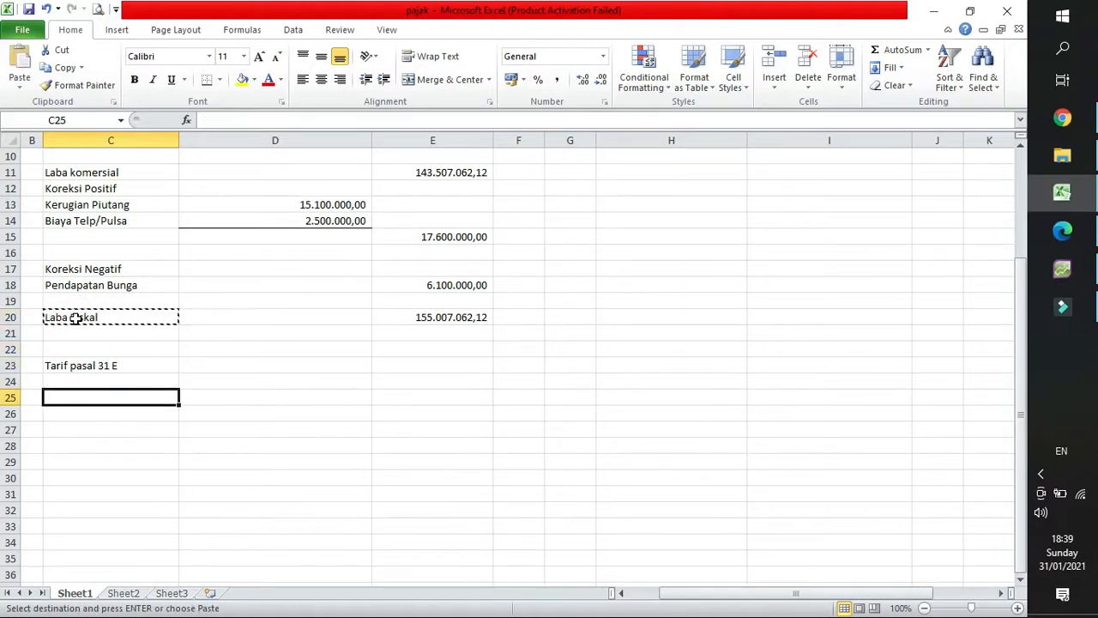
key(Return)
Enter 155077000 in D25, beside the lower Laba Fiskal label.
click(437, 317)
click(258, 392)
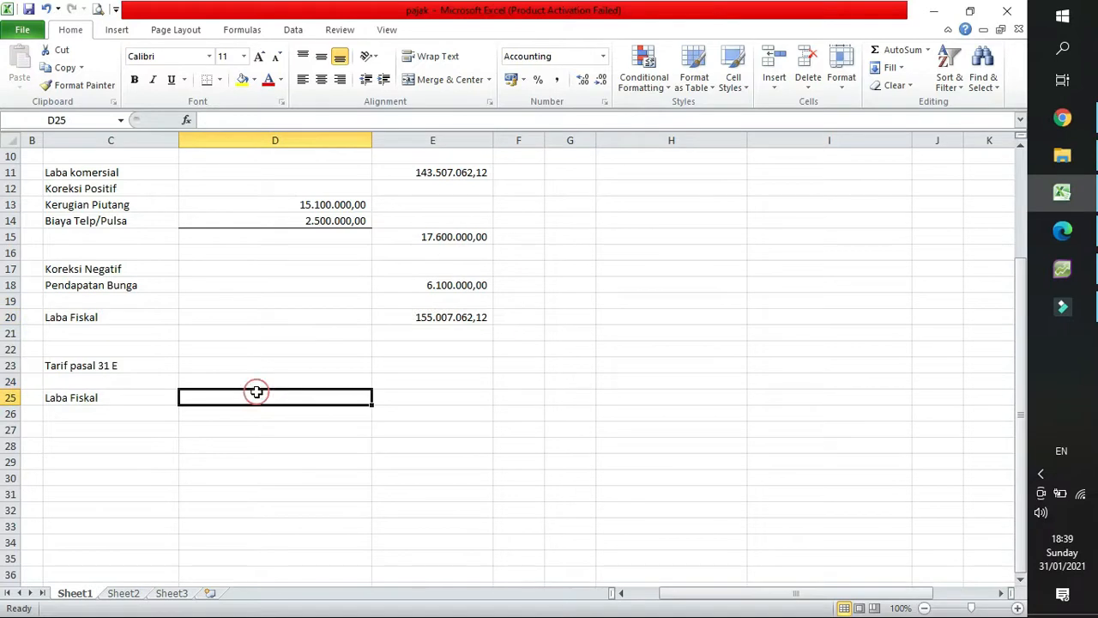
text(155)
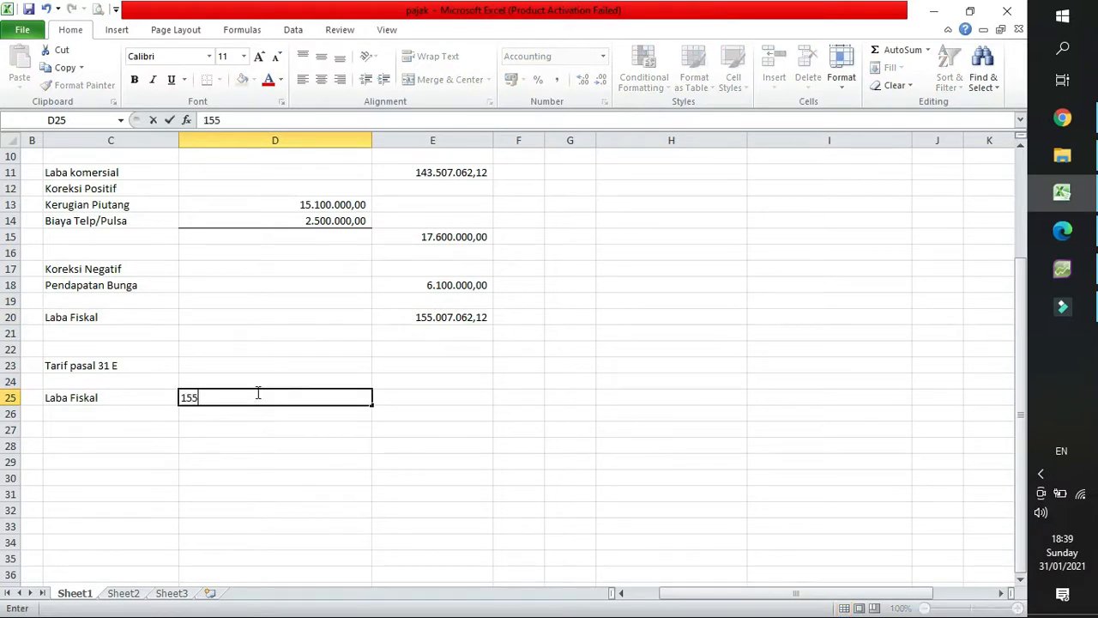
text(077000)
key(Return)
click(265, 394)
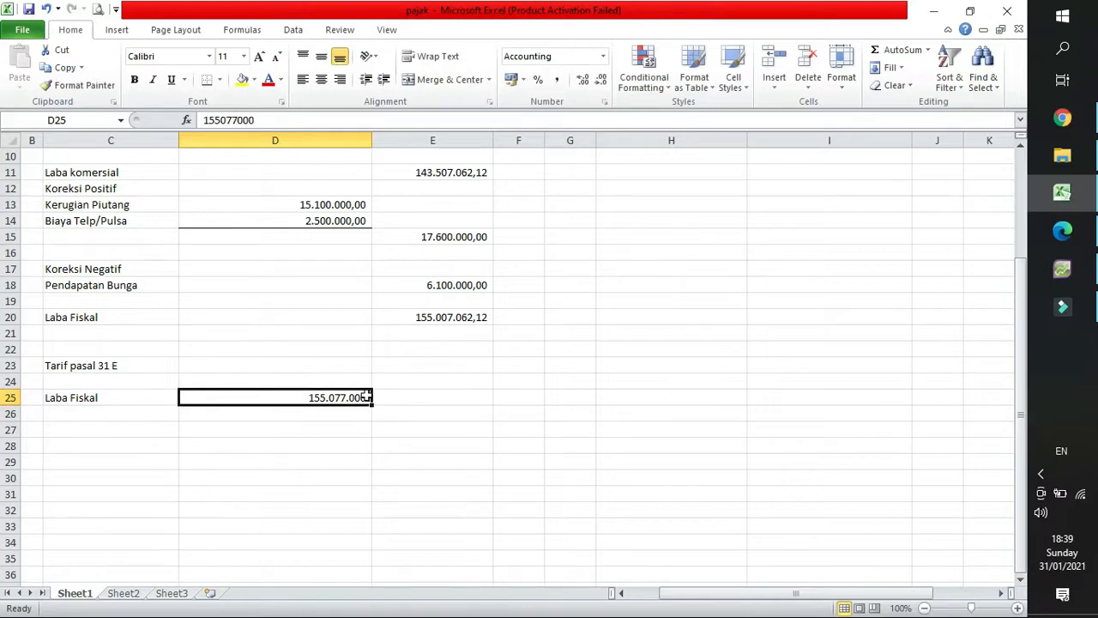
Enter the rate text 25%x50% in E25, beside the Laba Fiskal amount.
click(398, 398)
text(25)
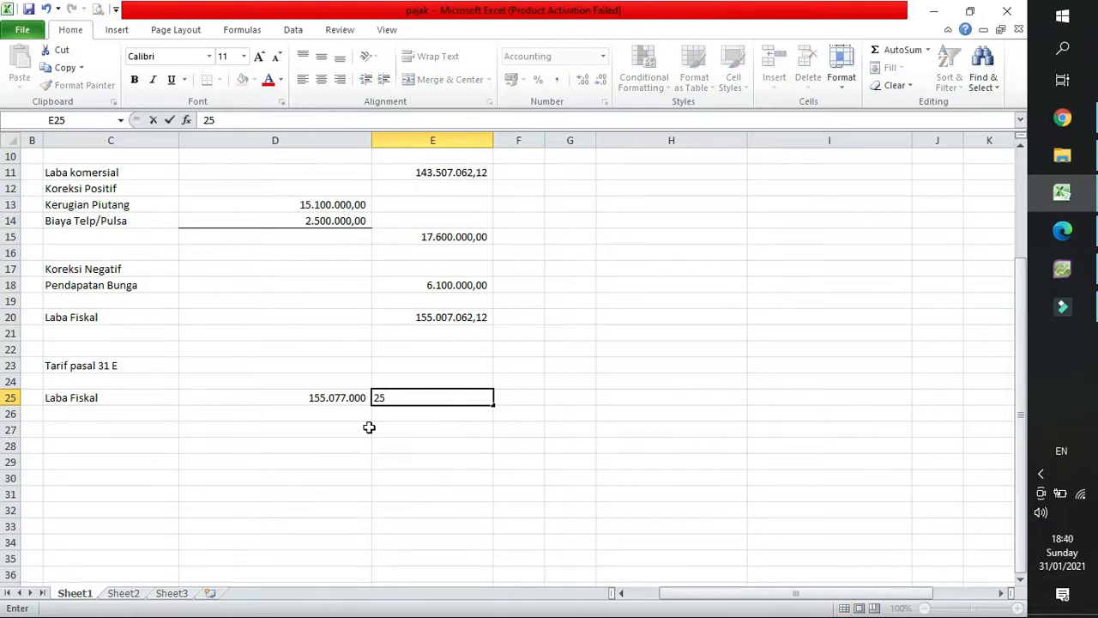
text(%x50%)
key(Return)
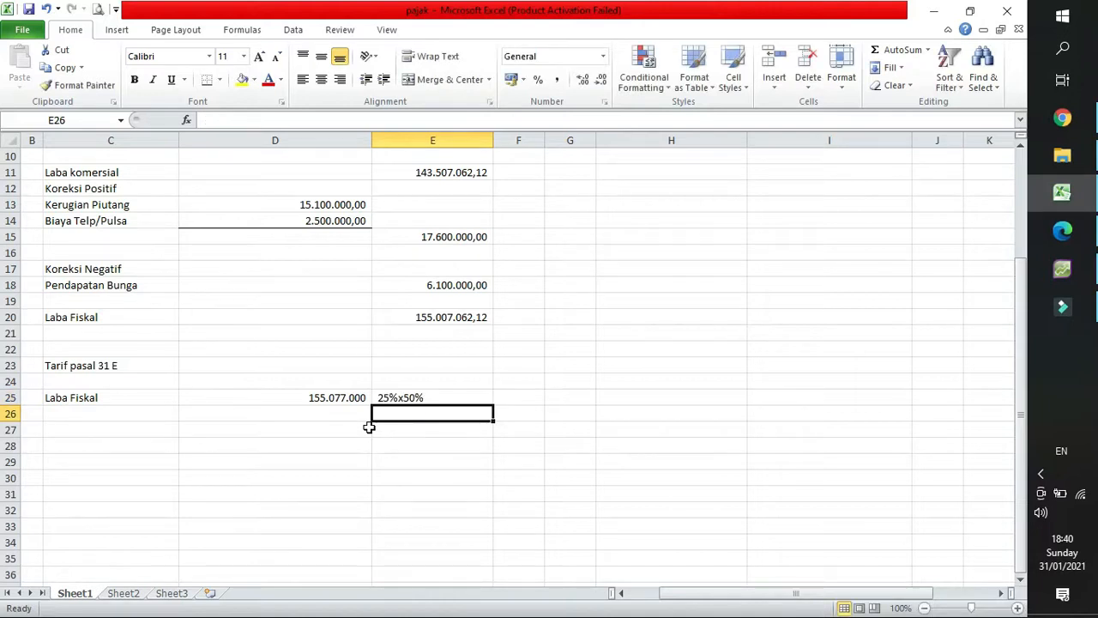
Append an x to the amount in D25 so it reads 155077000x.
click(326, 392)
double_click(361, 393)
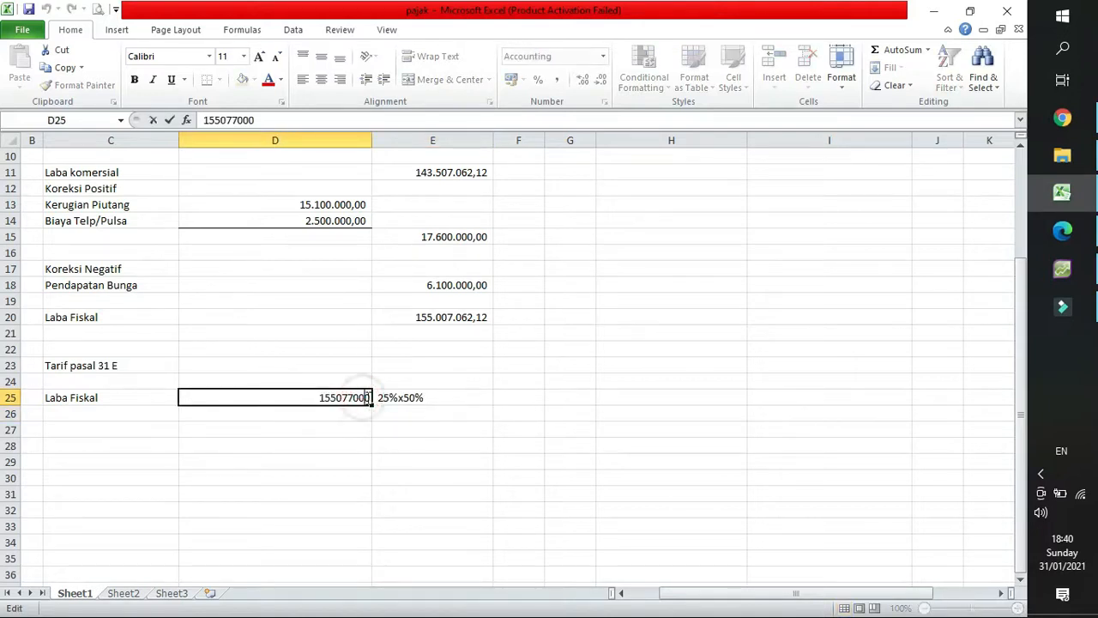
click(372, 396)
text(x)
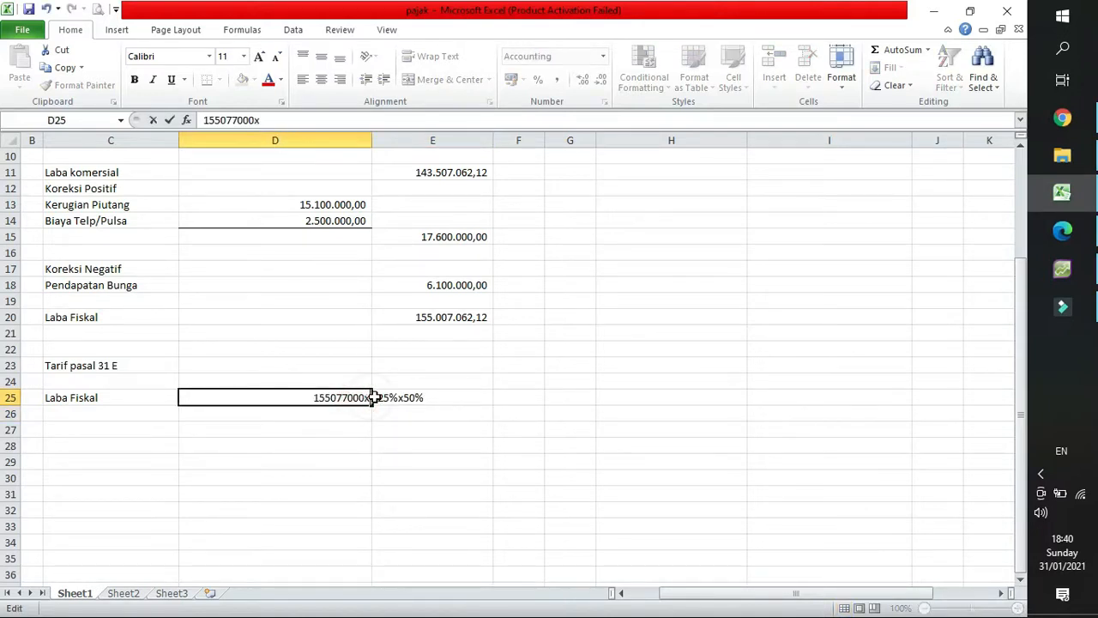
key(Return)
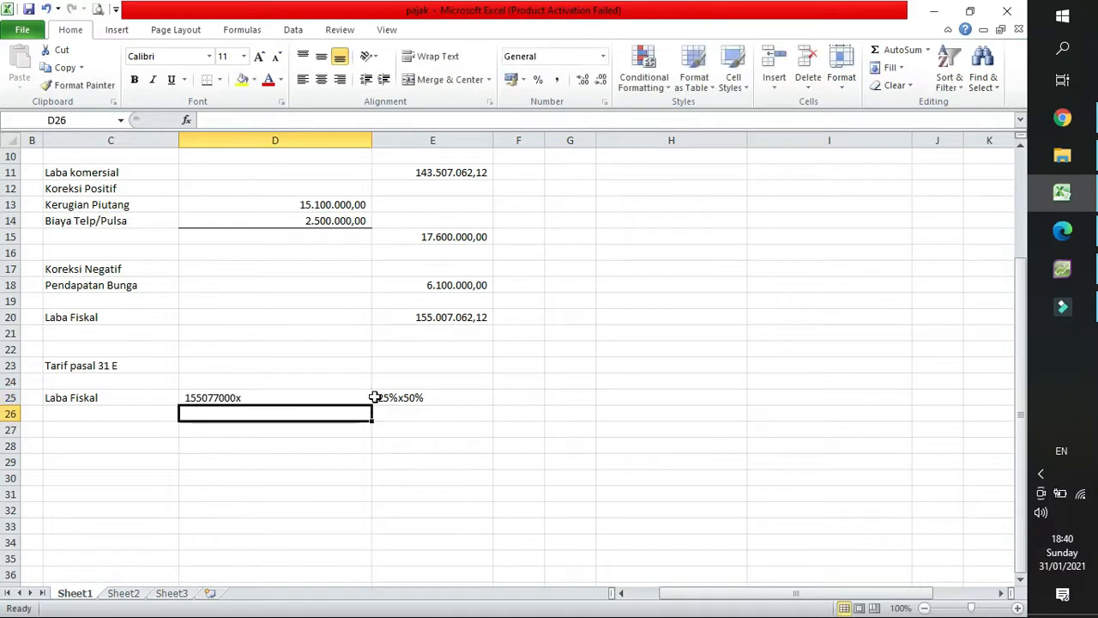
Cut the rate text 25%x50% out of E25.
click(312, 396)
click(421, 398)
double_click(425, 397)
drag(426, 397, 354, 401)
key(ctrl+x)
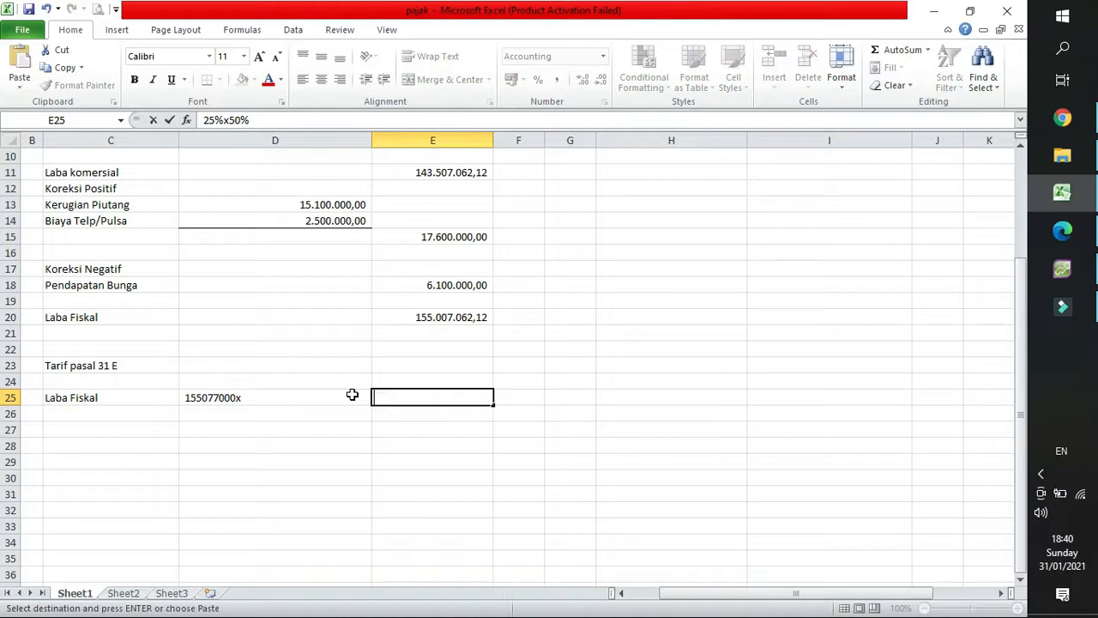
Append 25%x50% to the text in D25 so it reads 155077000x25%x50%.
double_click(259, 399)
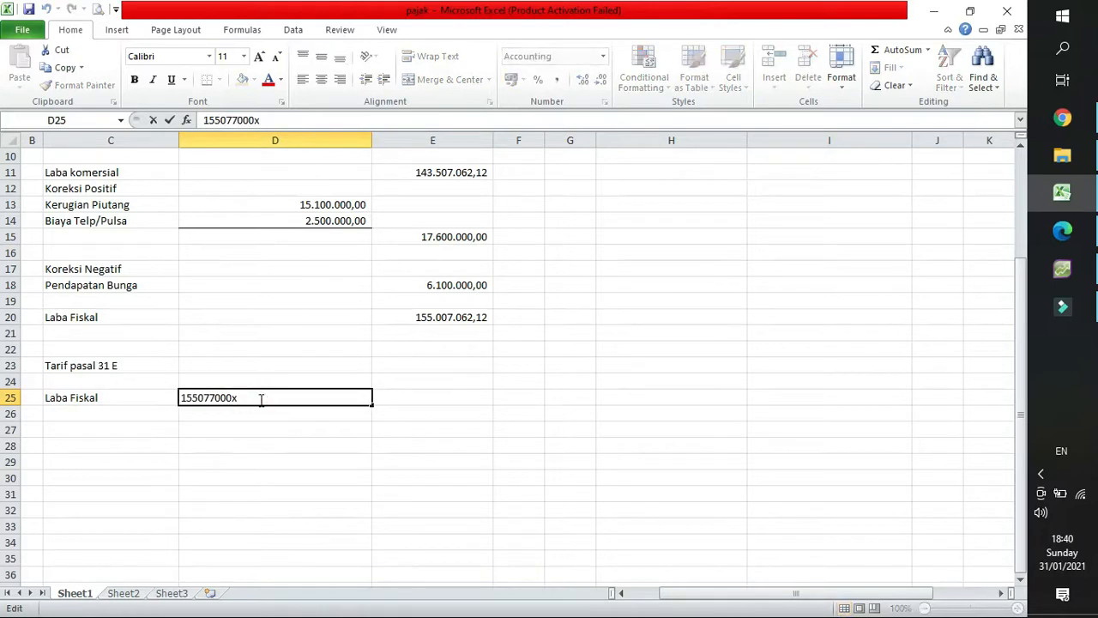
text(25%x50%)
key(Return)
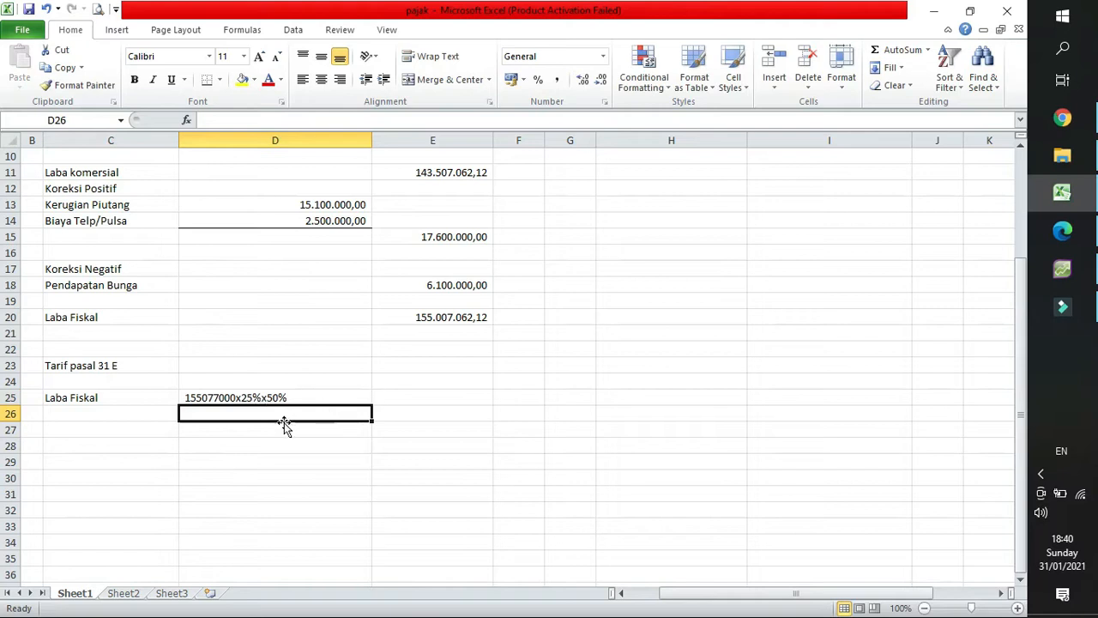
Insert dots as thousands separators in D25 so it reads 155.077.000x25%x50%.
double_click(210, 397)
click(200, 397)
text(.)
click(216, 397)
text(.)
key(Return)
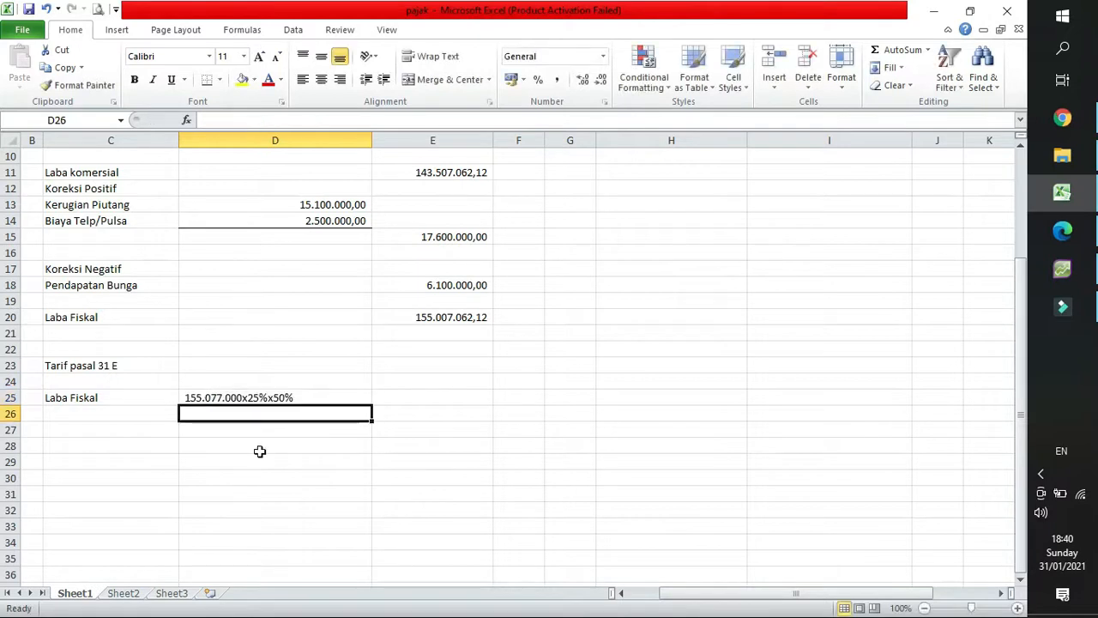
Put an equals sign in C26 below the Laba Fiskal label and align it right.
click(421, 397)
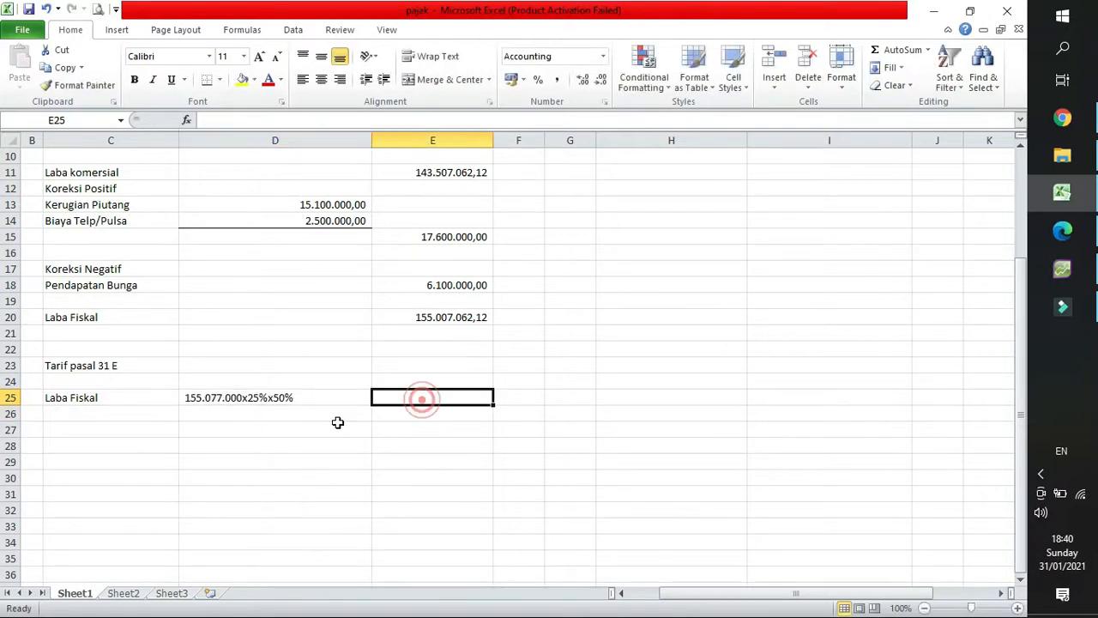
click(257, 413)
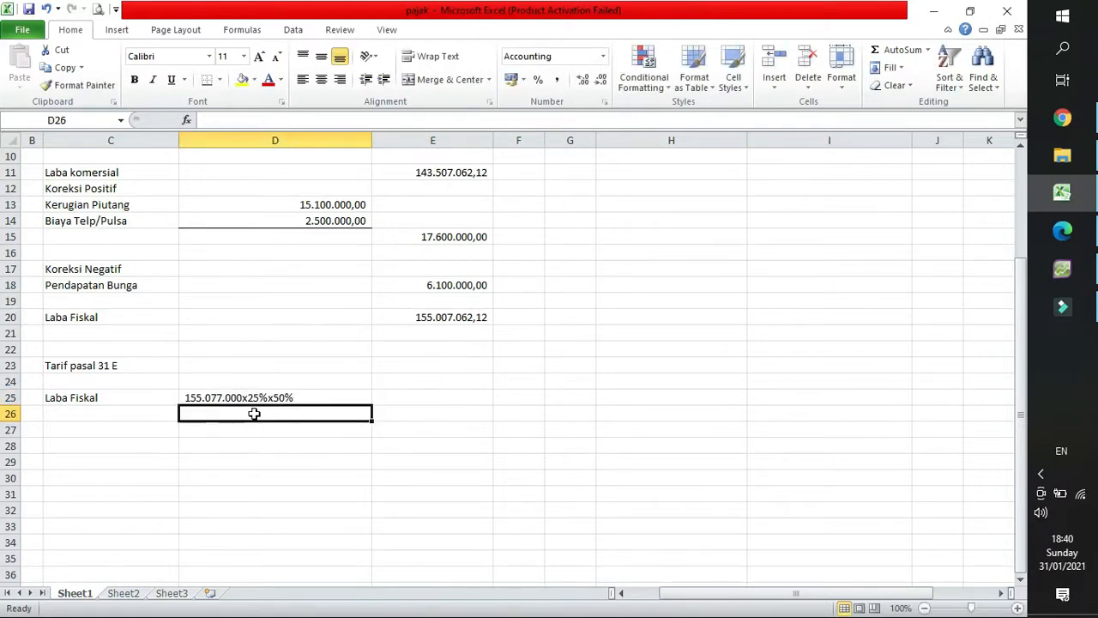
click(159, 414)
text(=)
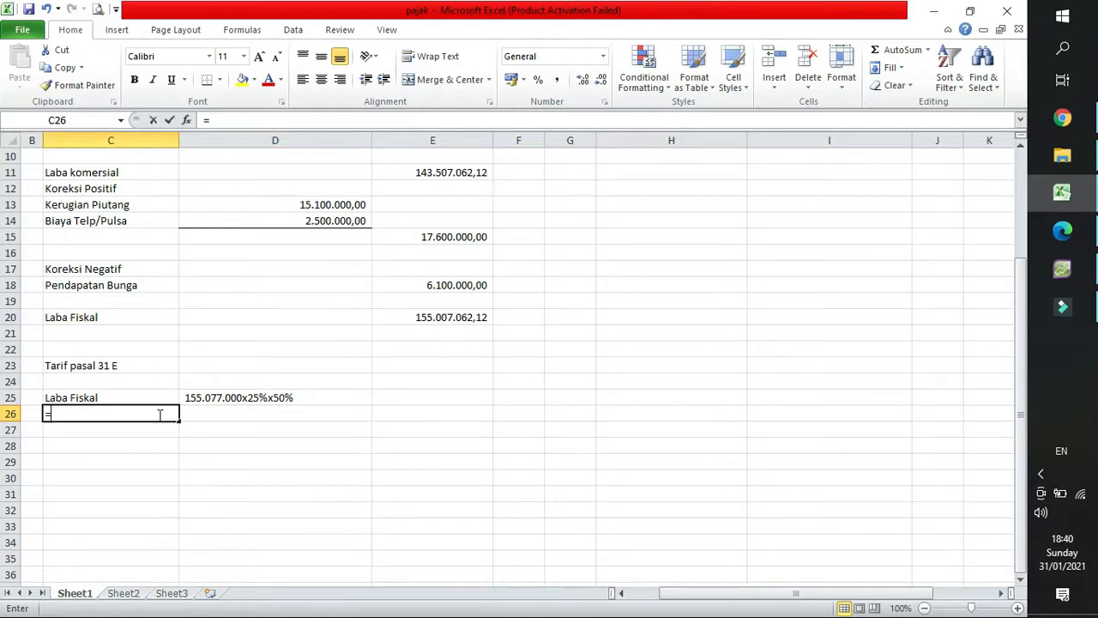
key(Return)
click(157, 412)
click(340, 79)
click(218, 412)
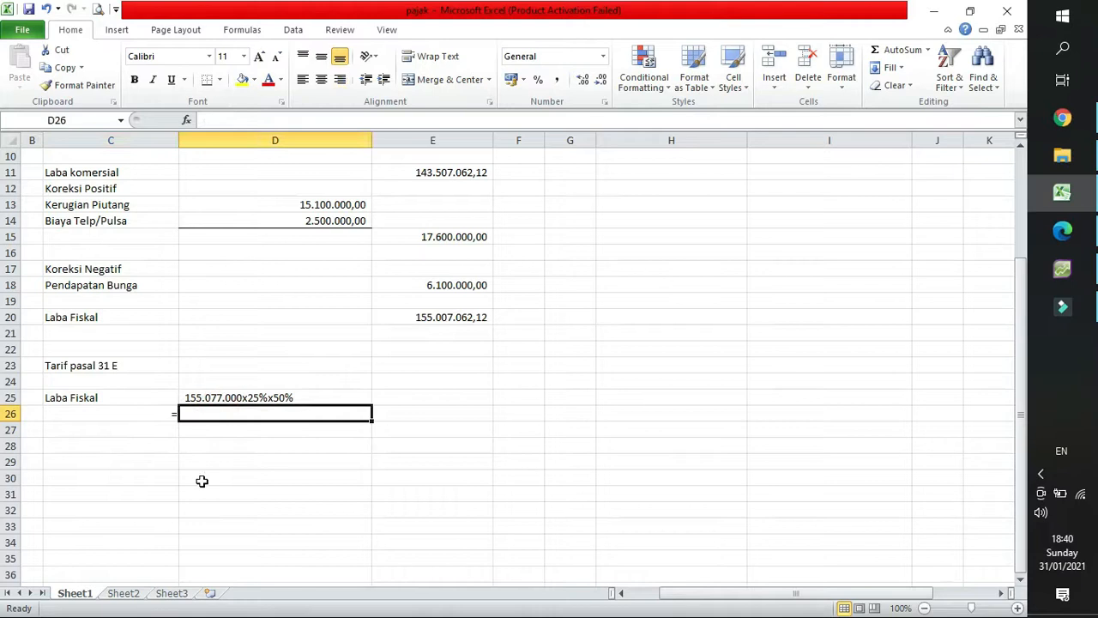
Calculate the tax in D26 with the formula =155077000*12% and format the result with thousands separators.
text(=1550)
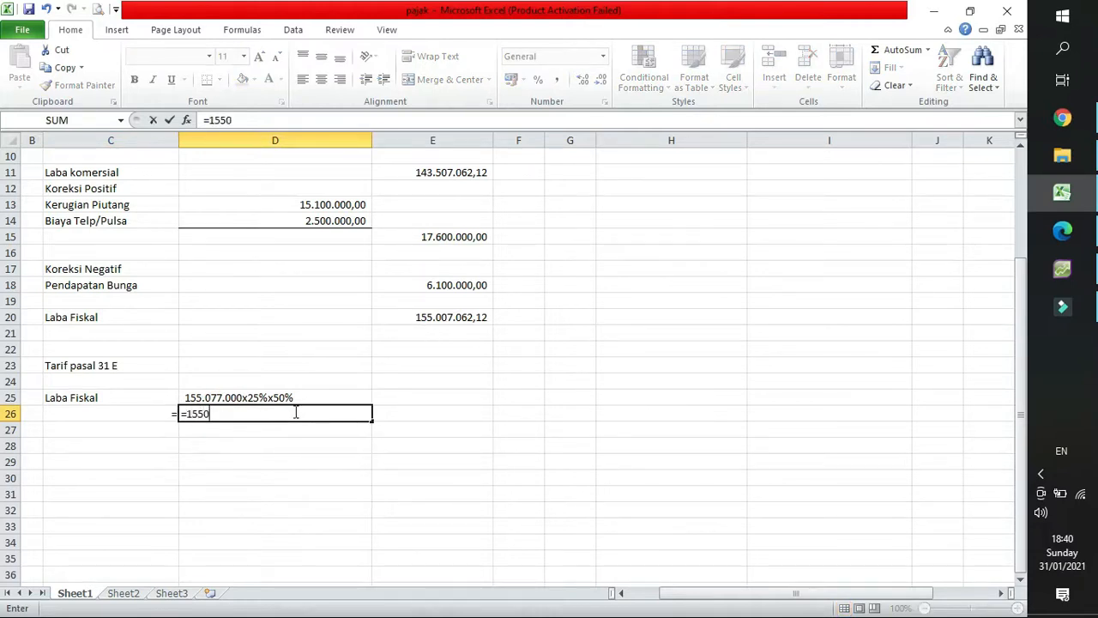
text(77000*)
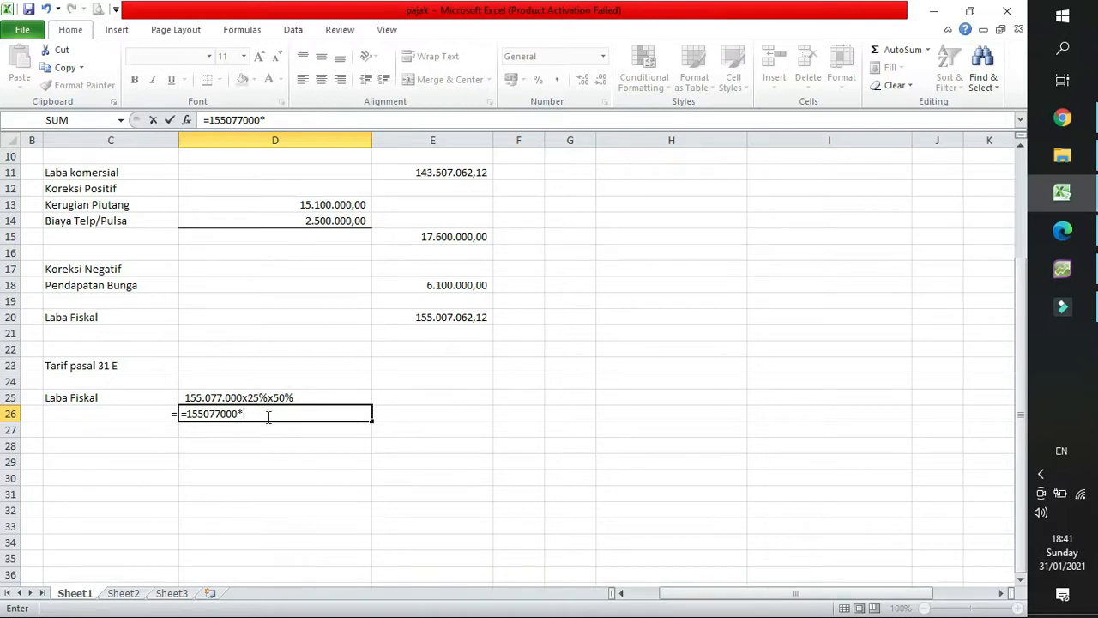
text(25%)
key(Return)
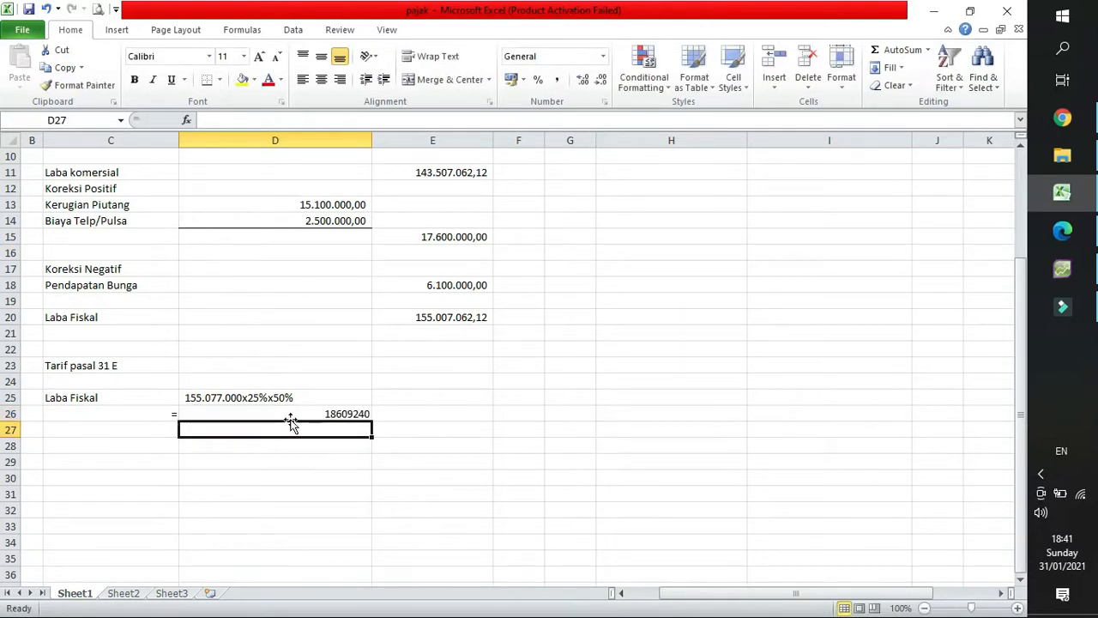
click(294, 413)
click(558, 83)
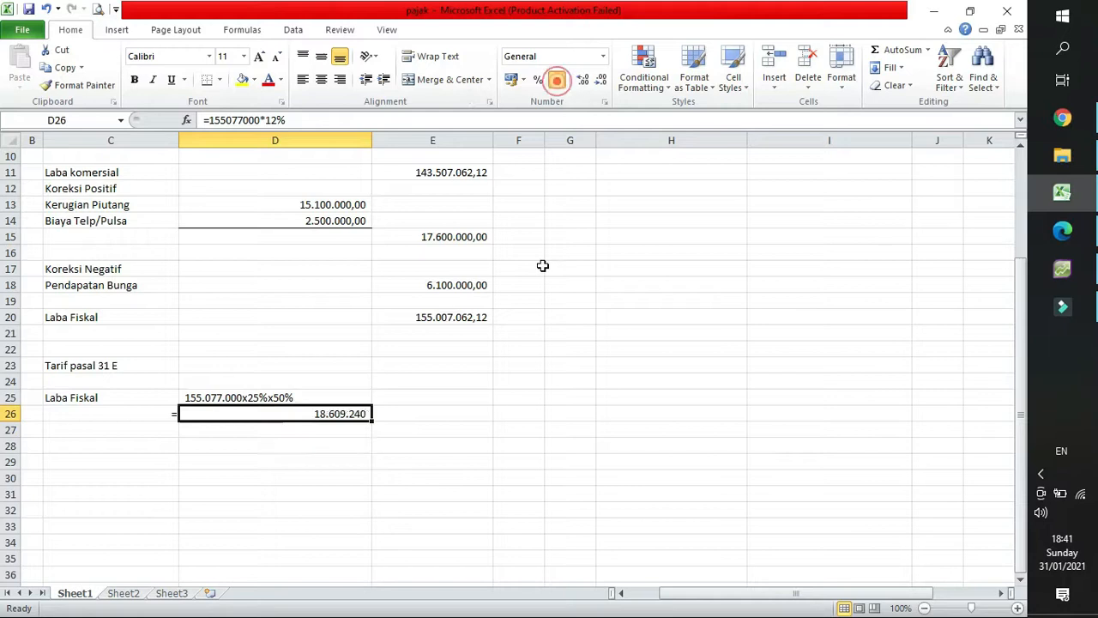
click(303, 432)
click(308, 412)
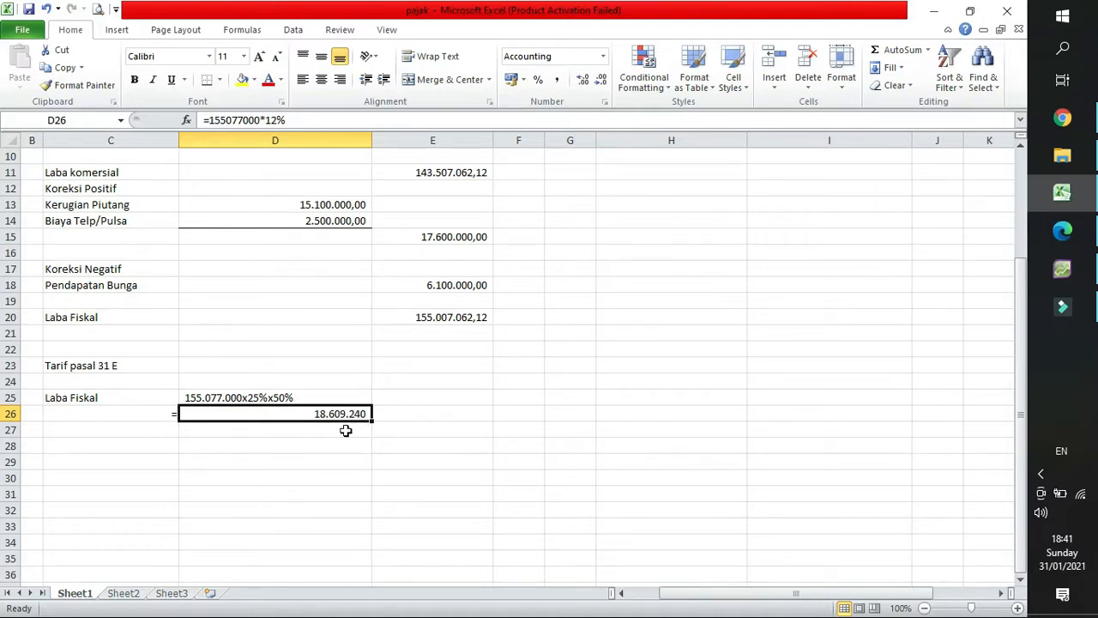
scroll(346, 433, down, 1)
click(297, 387)
click(293, 399)
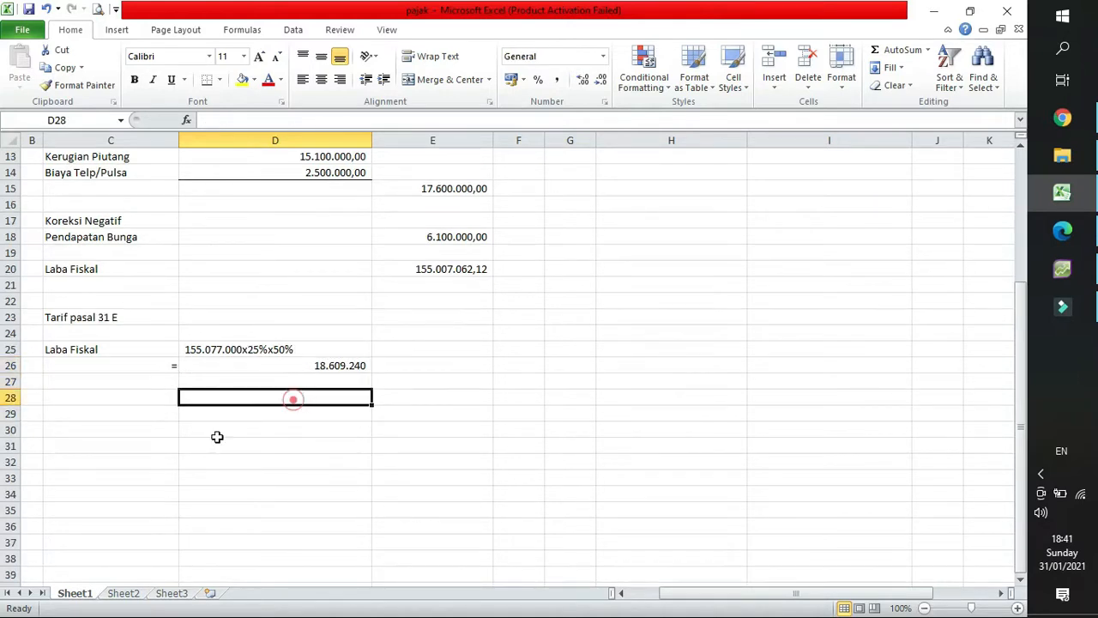
click(412, 365)
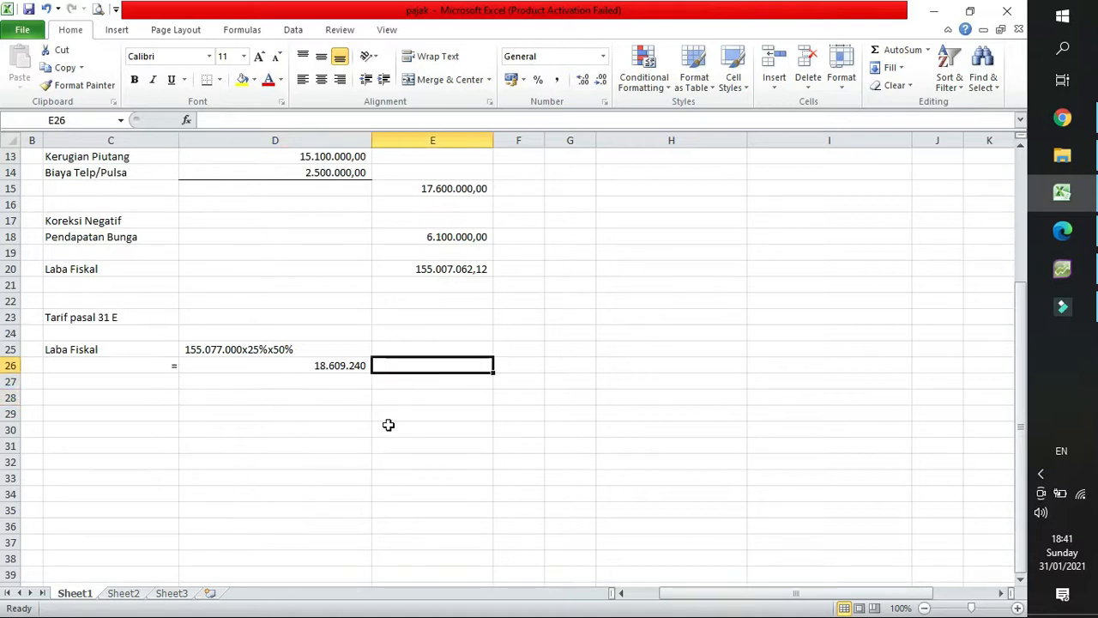
text(=)
key(BackSpace)
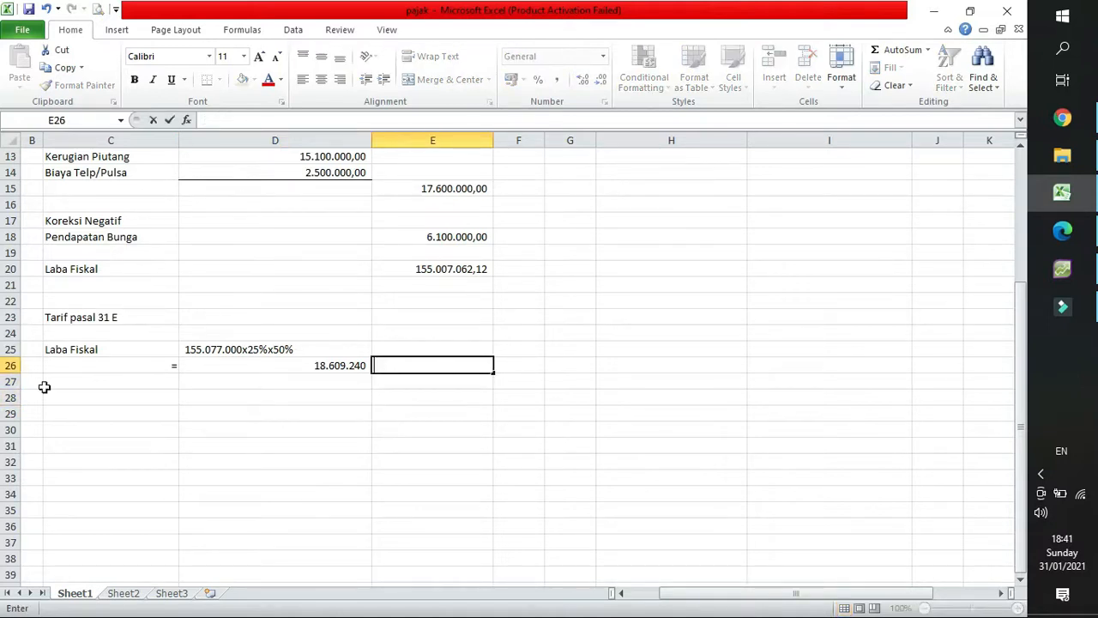
Extend the equals sign in C26 into the label "biaya pajak =".
double_click(148, 365)
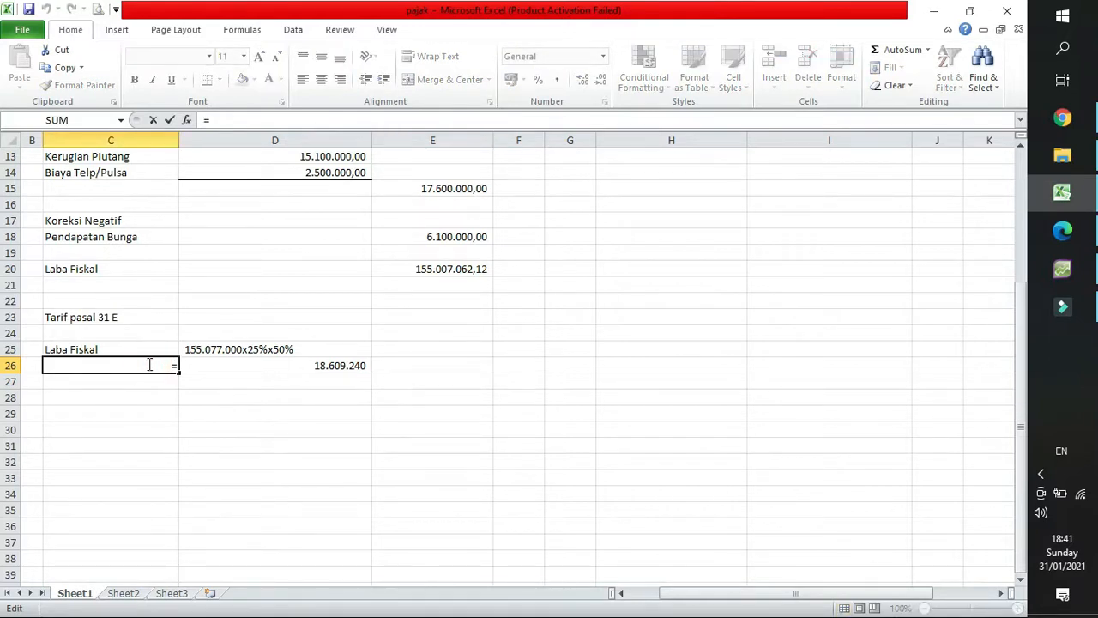
text(biaya )
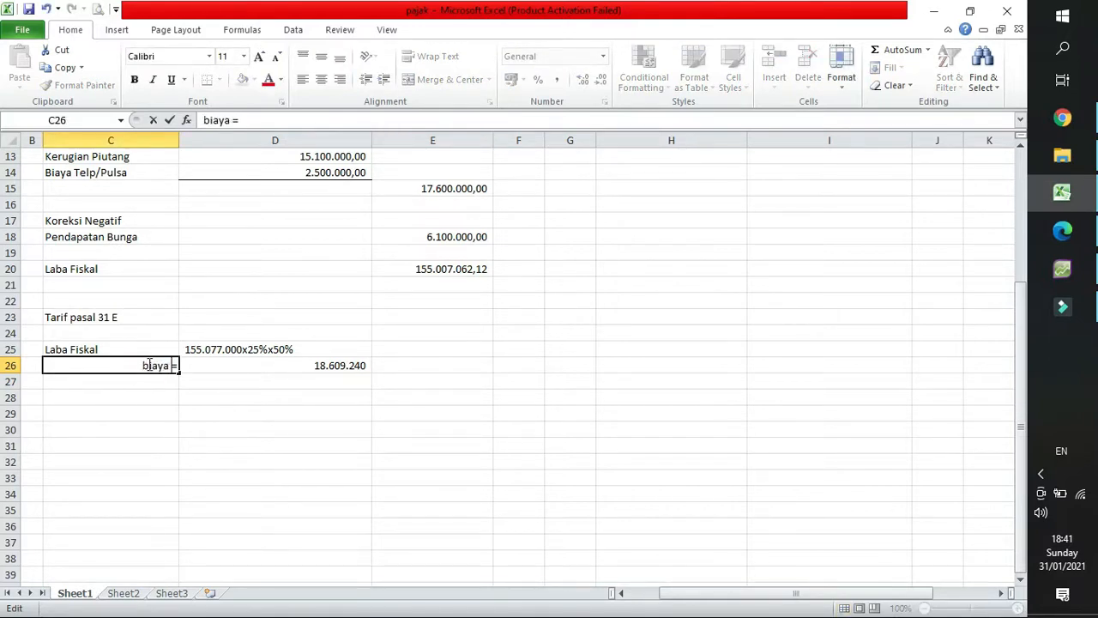
text(pajak)
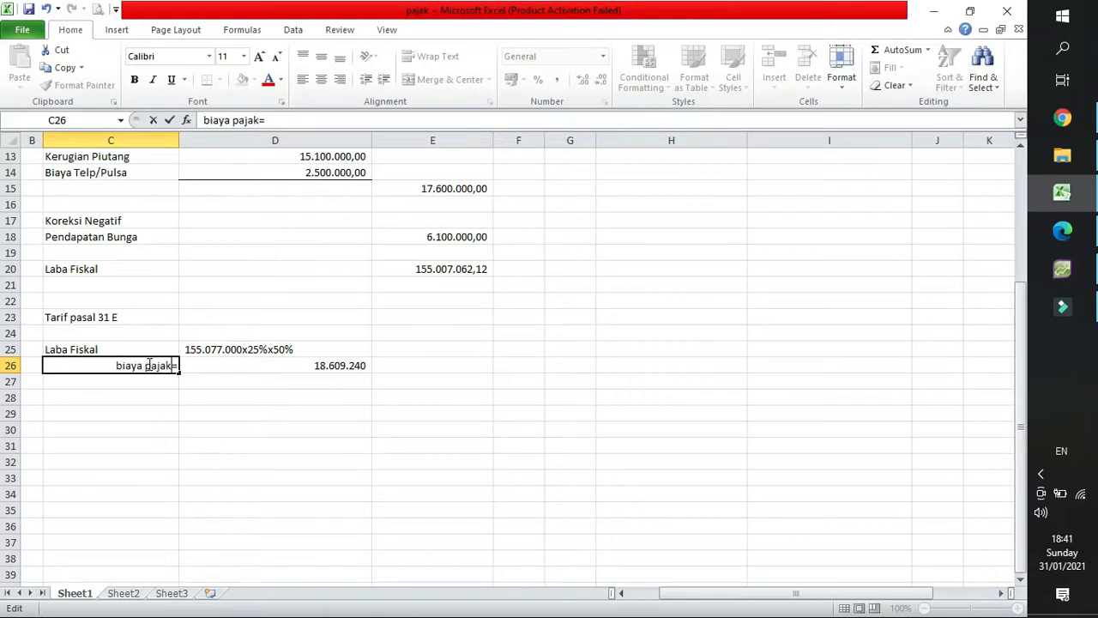
key(Return)
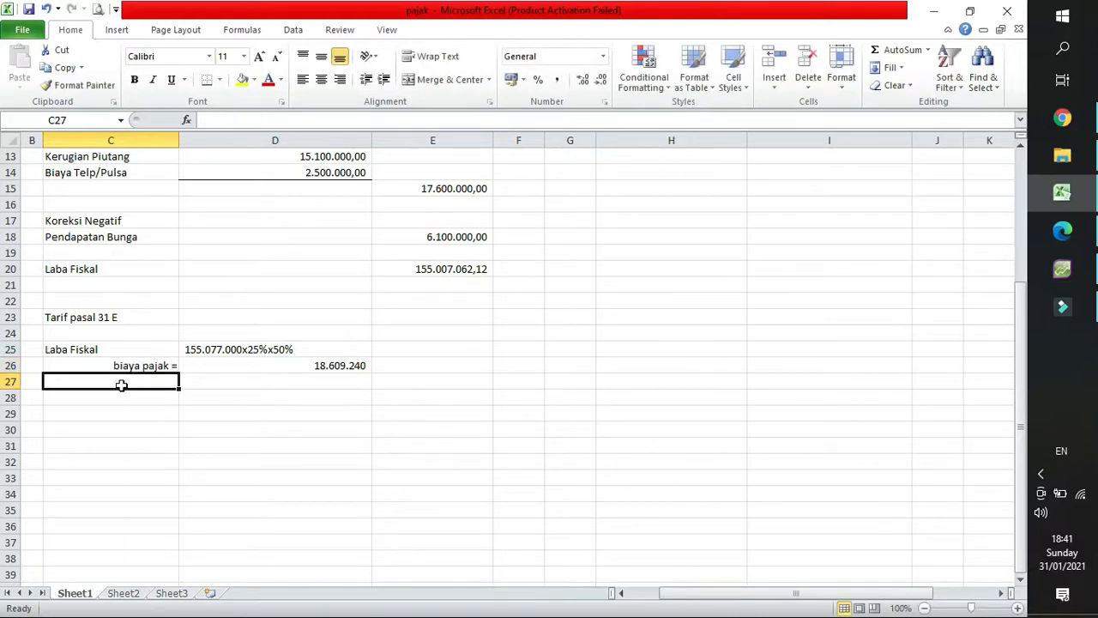
Switch to the memo in Edge and read its instructions on Income Tax Expense, Income Tax Payable and Prepaid Tax.
click(128, 396)
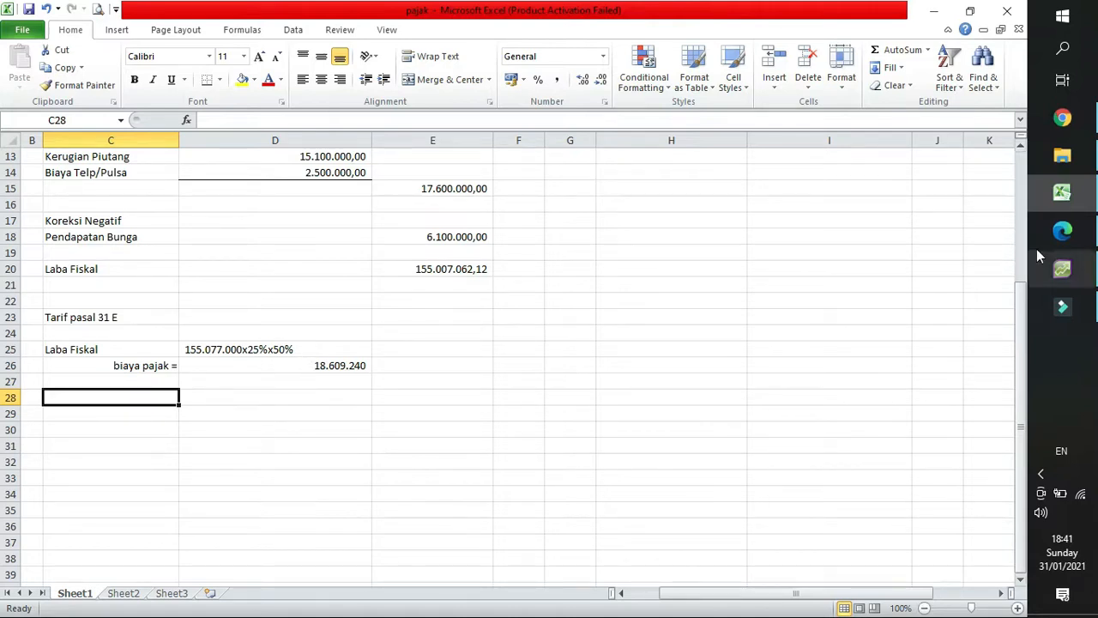
click(1057, 239)
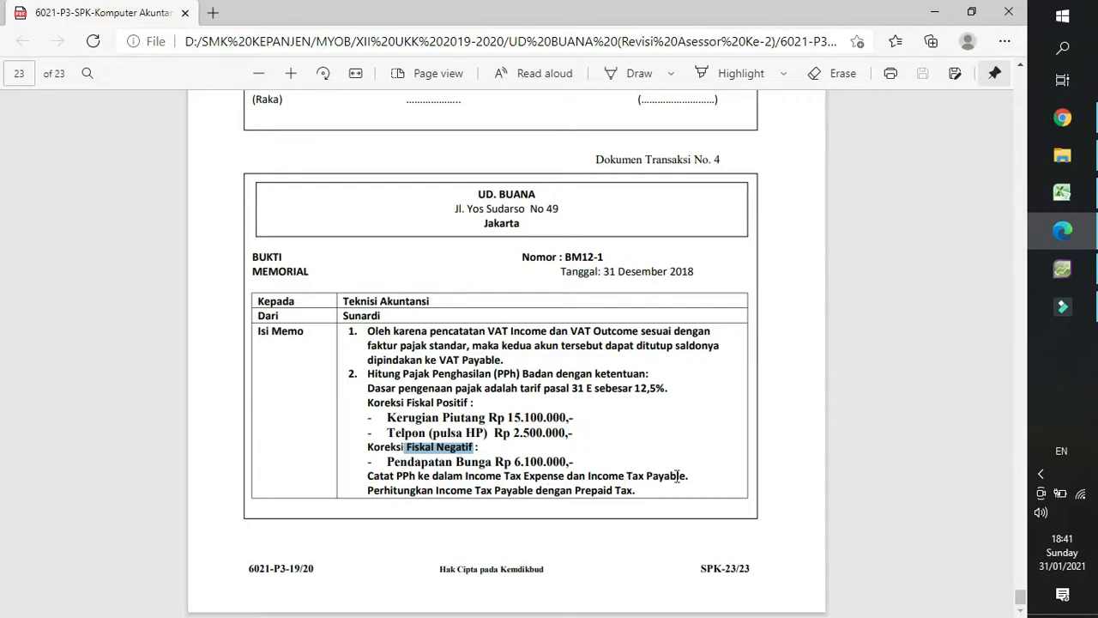
click(513, 478)
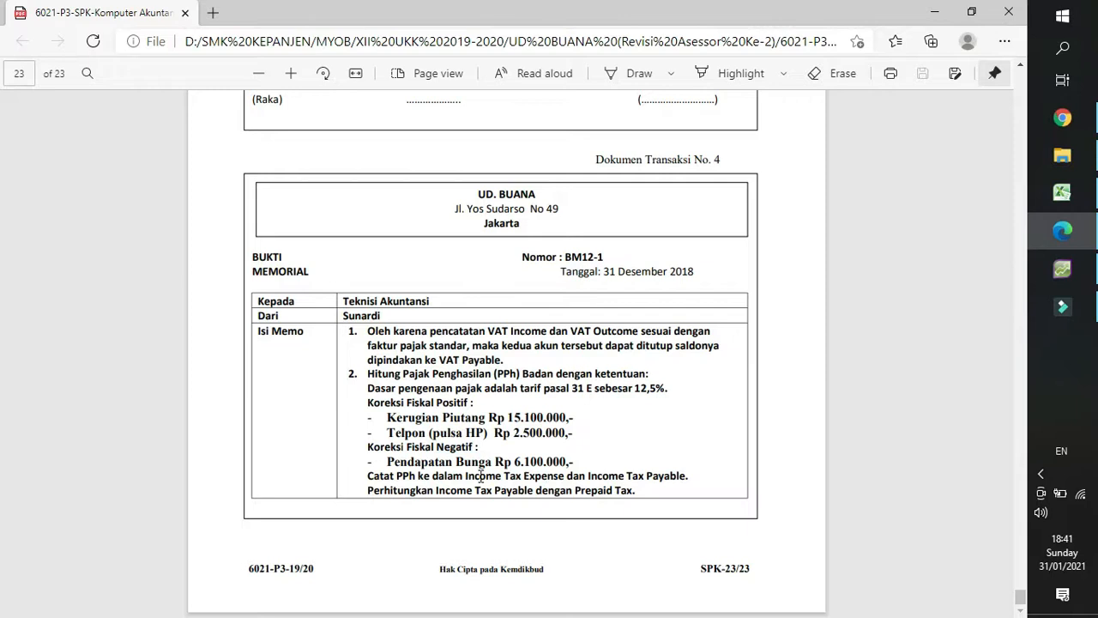
drag(464, 476, 562, 477)
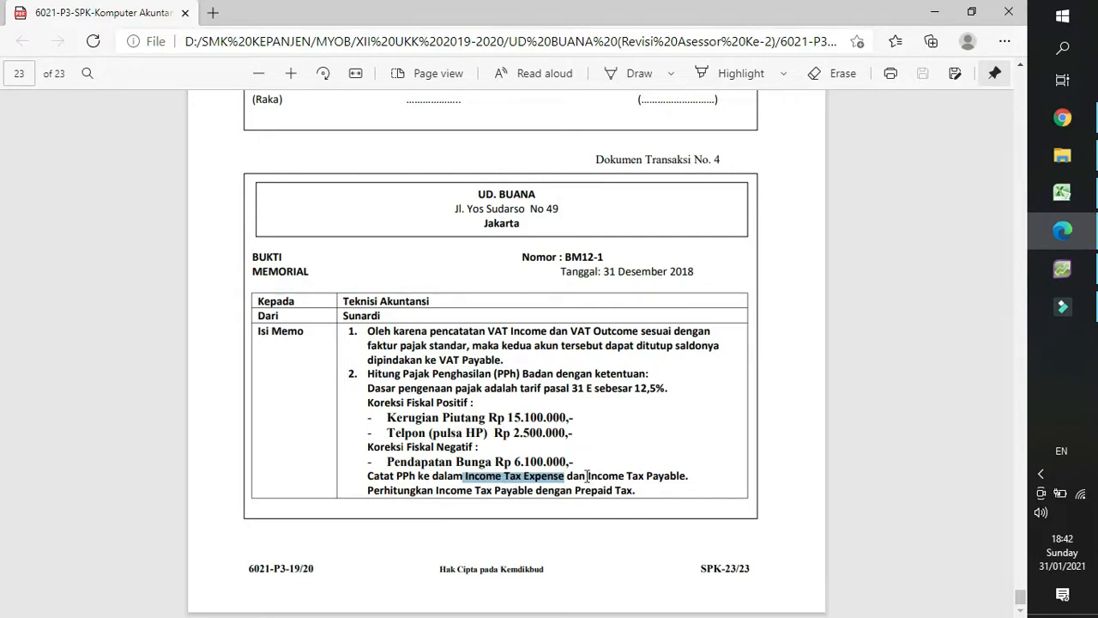
drag(587, 476, 674, 478)
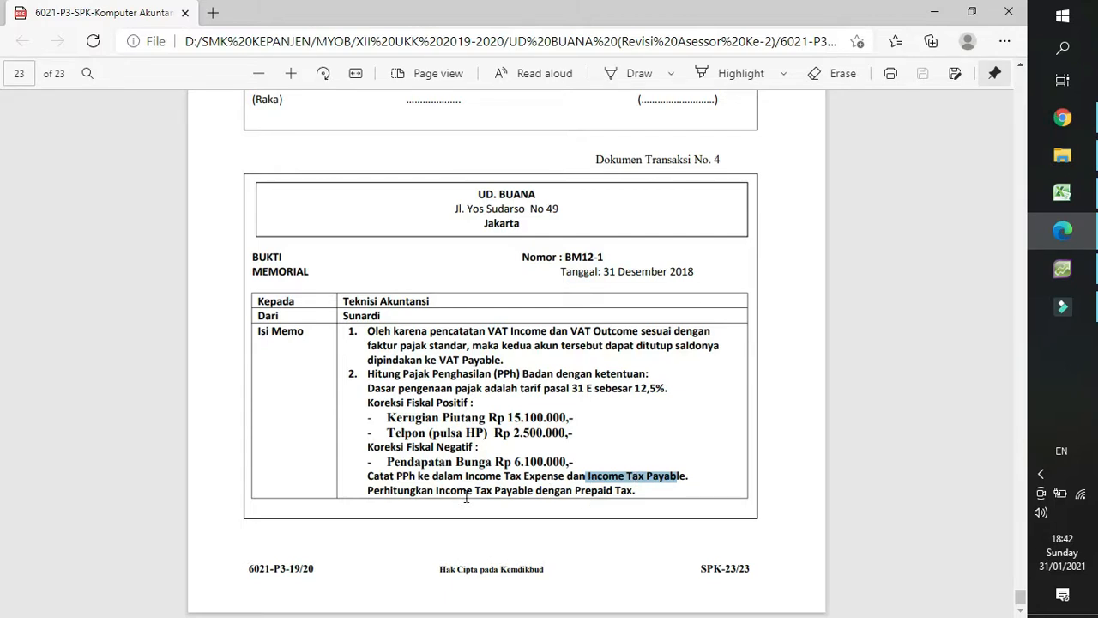
click(583, 489)
drag(574, 491, 632, 492)
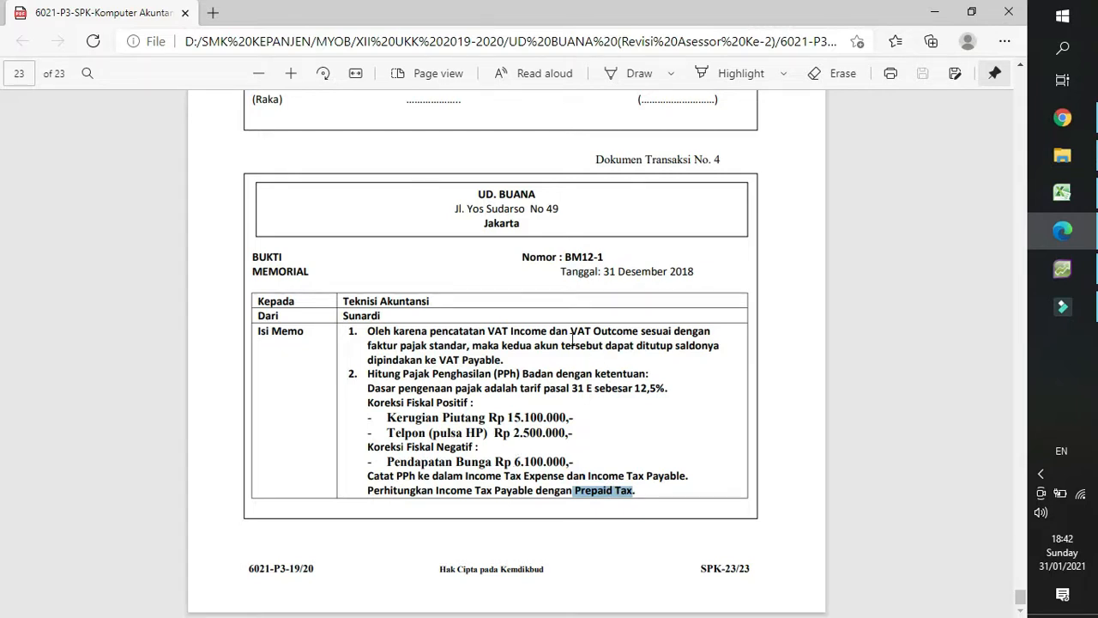
Review the biaya pajak result in the Excel worksheet and recheck the memo's Prepaid Tax instruction in Edge, ending back in Excel.
click(1062, 192)
click(120, 395)
click(135, 426)
click(120, 399)
click(121, 413)
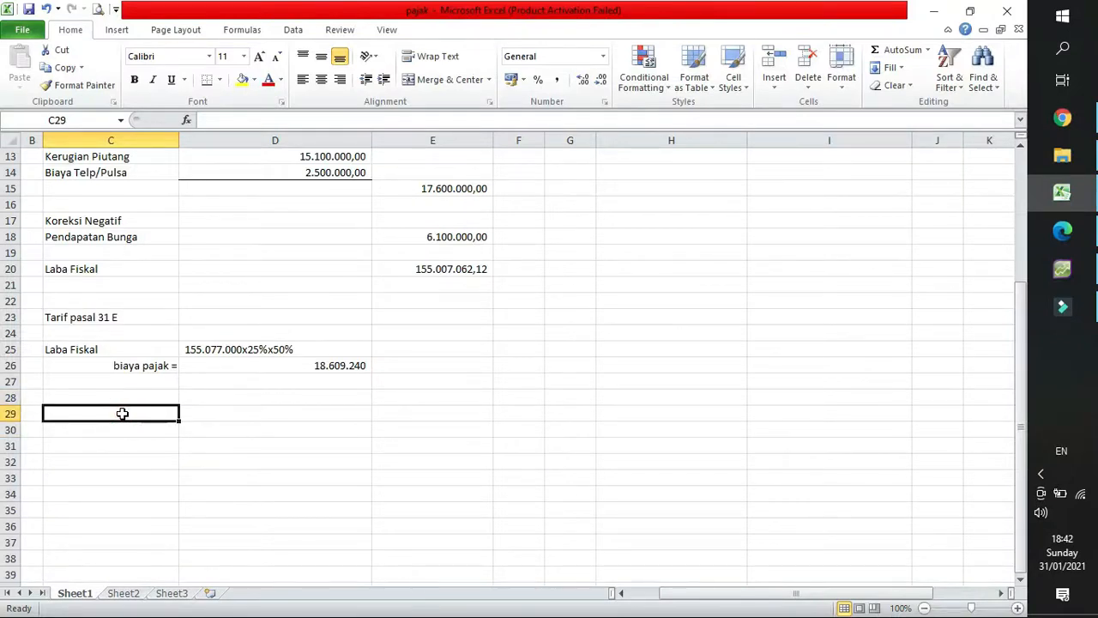
click(336, 365)
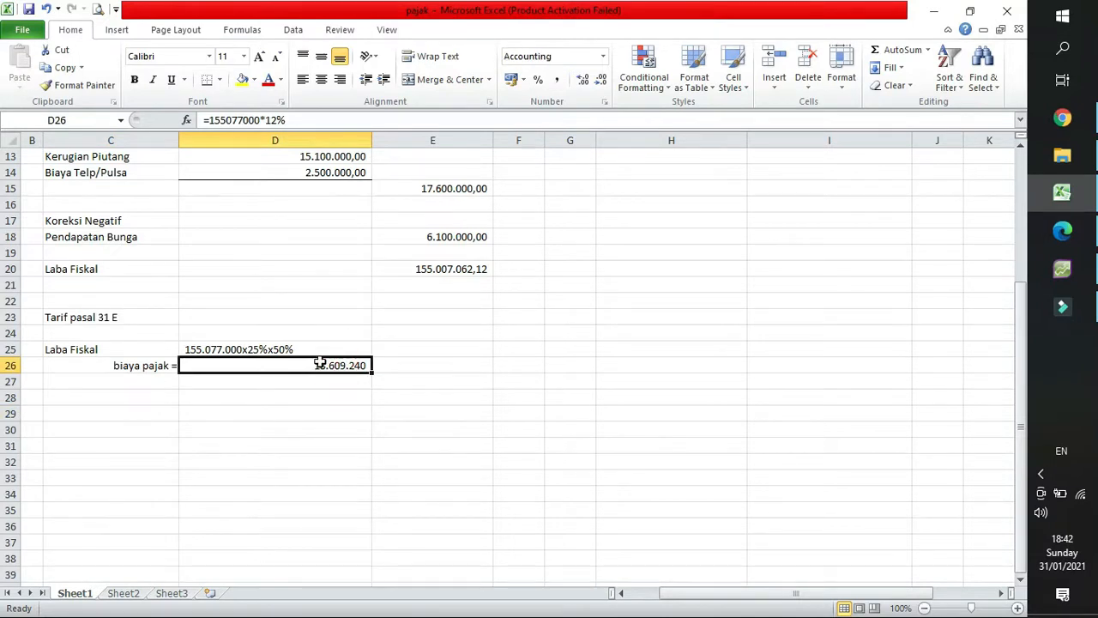
click(112, 383)
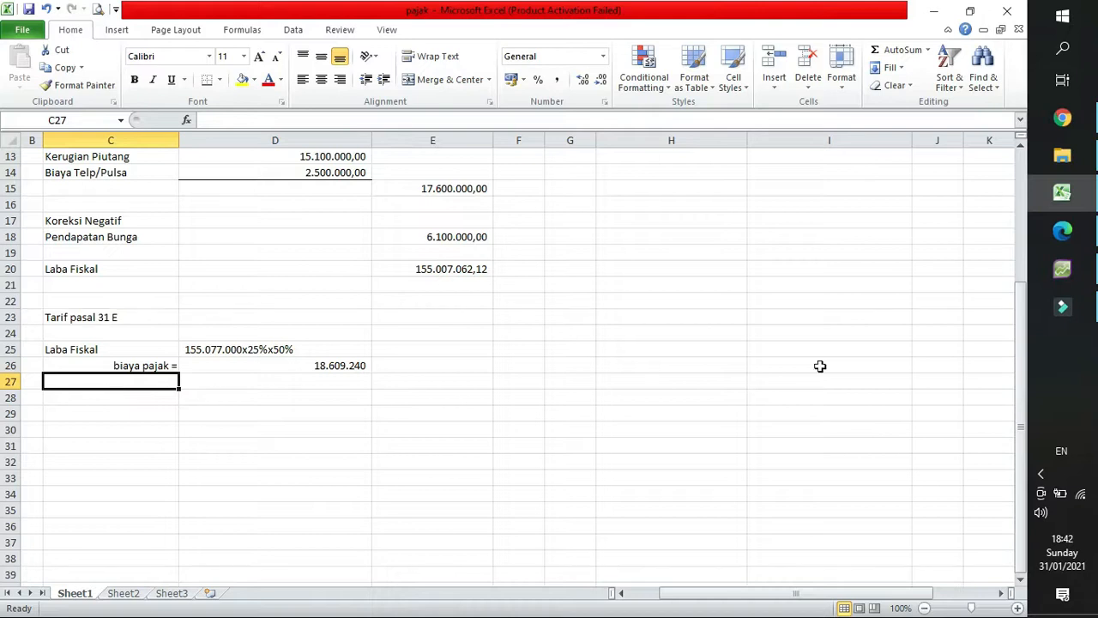
click(1062, 231)
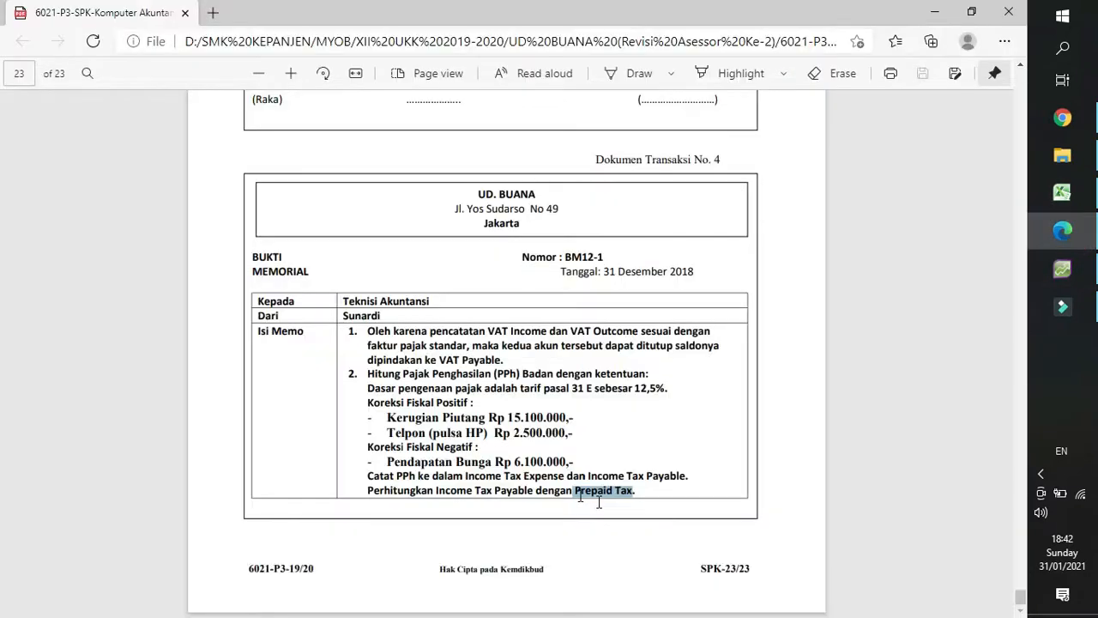
click(1062, 192)
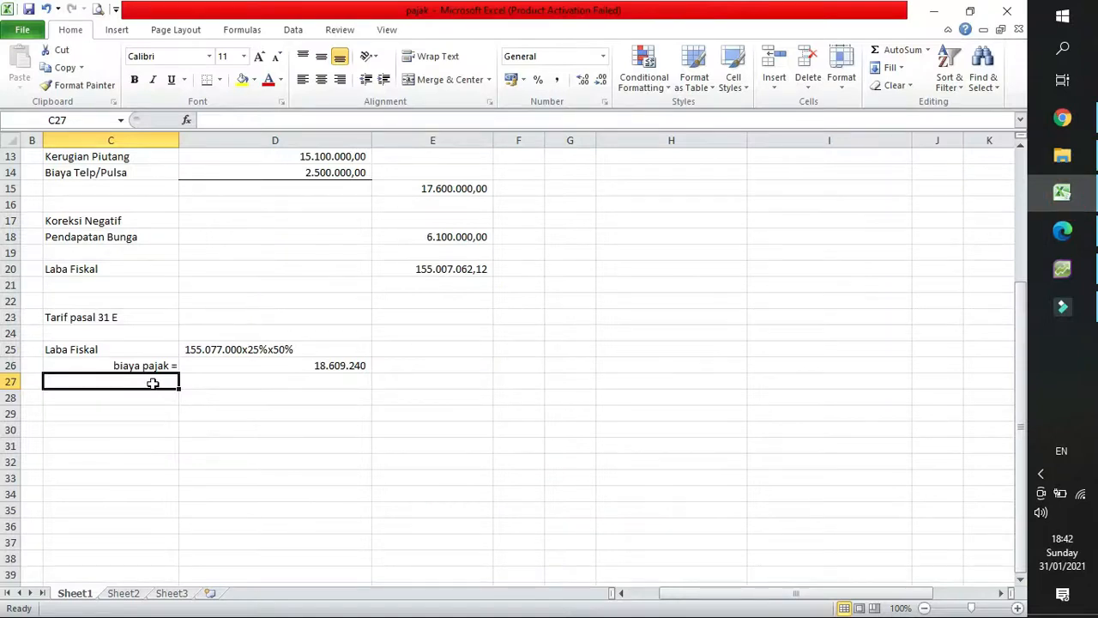
Enter the label "Prepaid tax / uang muka pjak / pph 25" in C27 and widen column C to fit it.
text(Prep)
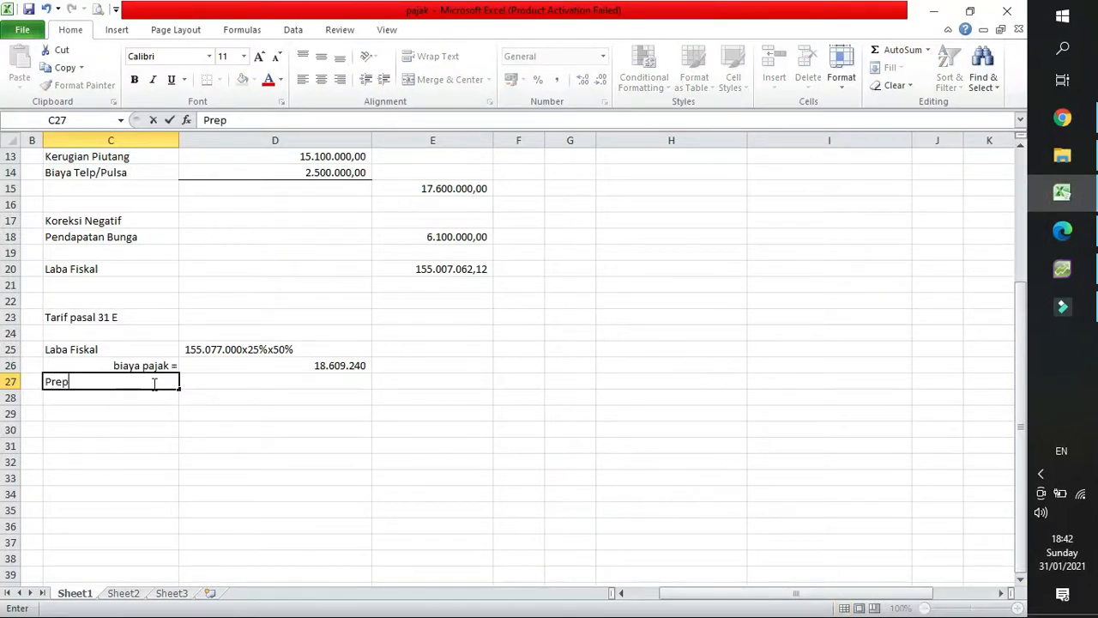
text(aid tax)
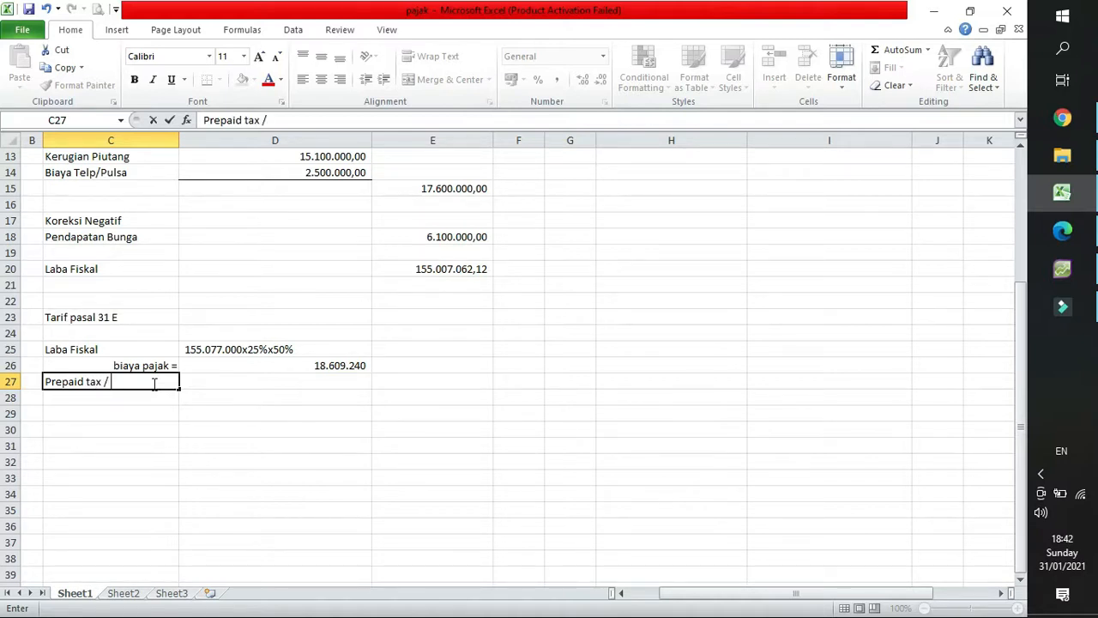
text( / uang muka pjak / pph 25)
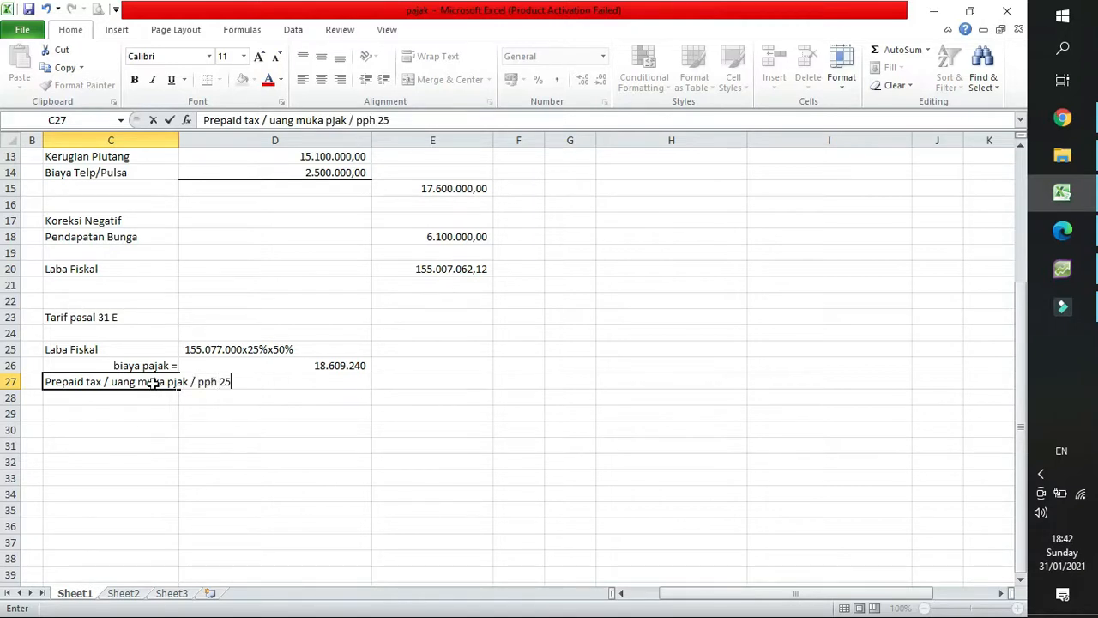
key(Return)
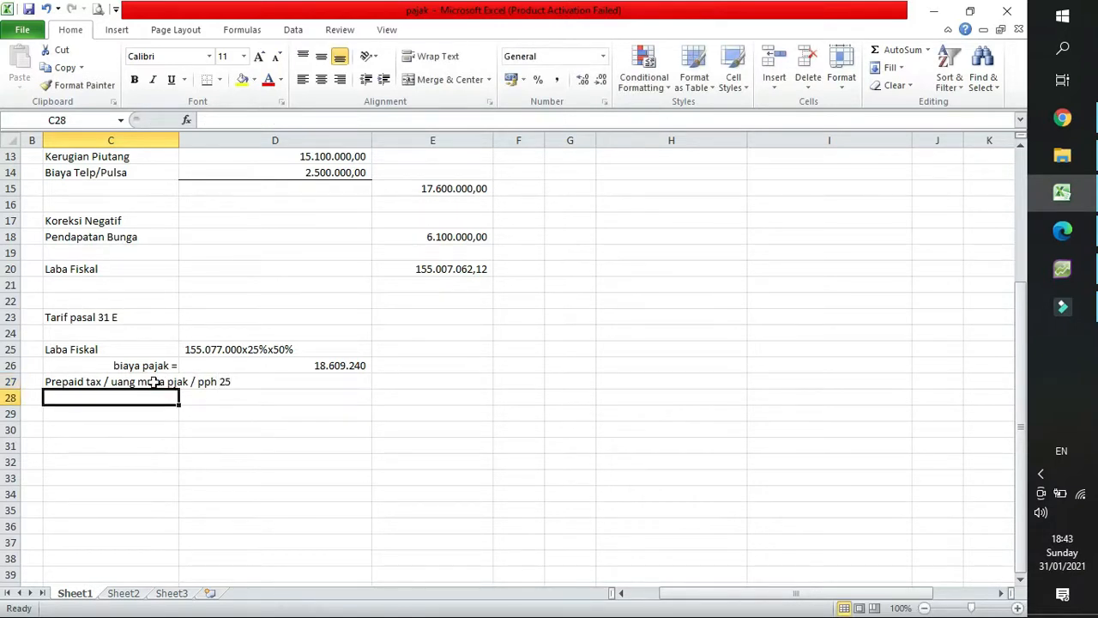
drag(175, 140, 258, 140)
click(191, 378)
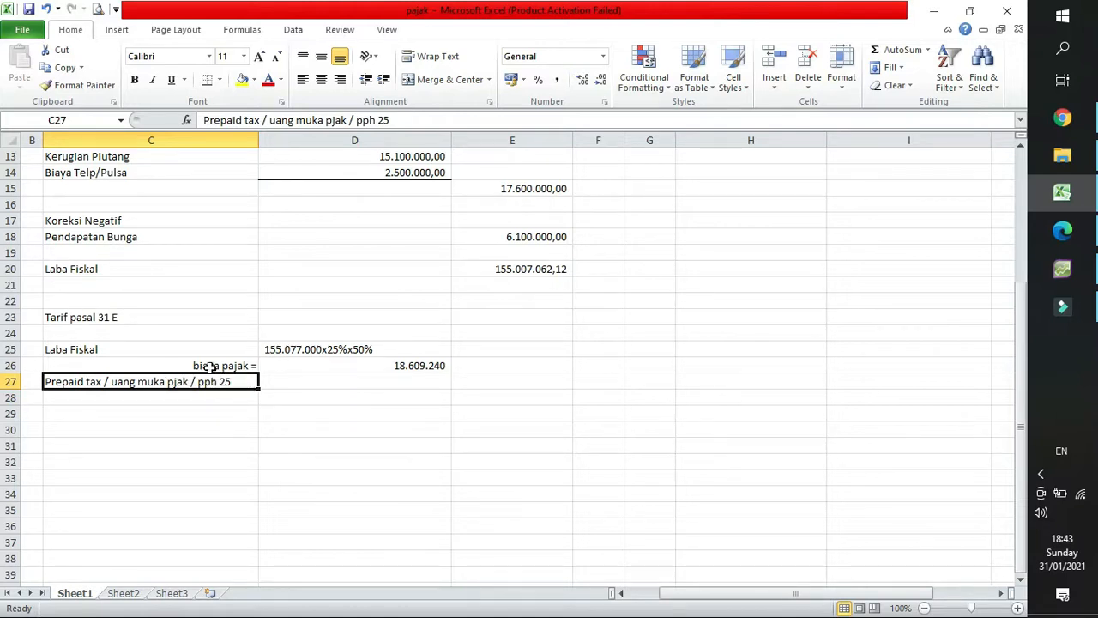
Switch to AccountRight Plus, close the Profit & Loss report and look up the Prepaid Tax balance in the Accounts List.
click(211, 363)
click(433, 364)
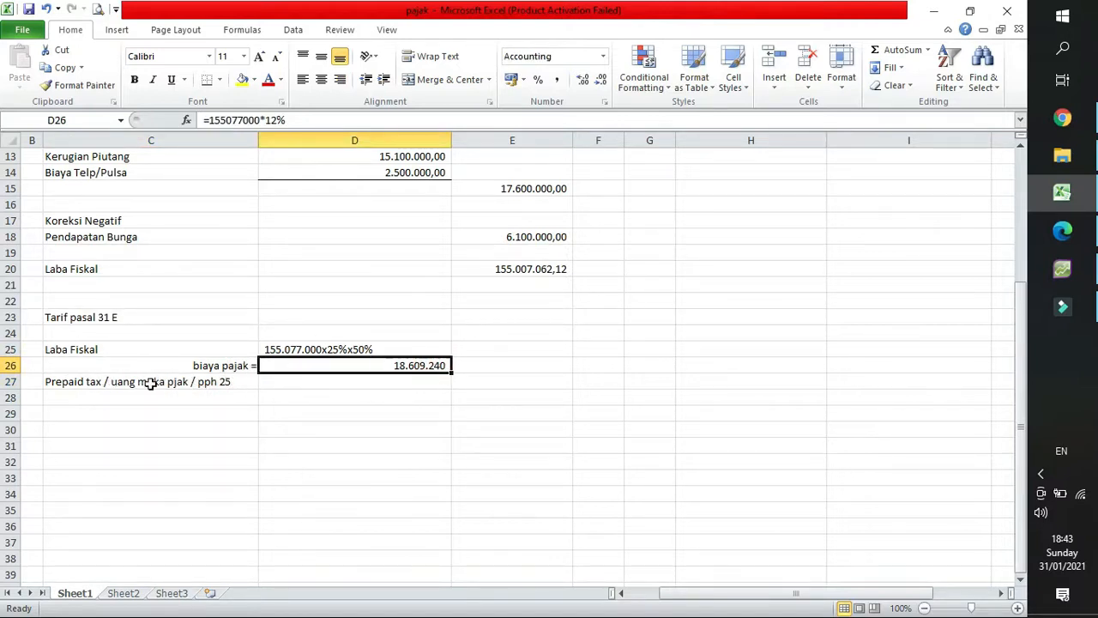
click(404, 384)
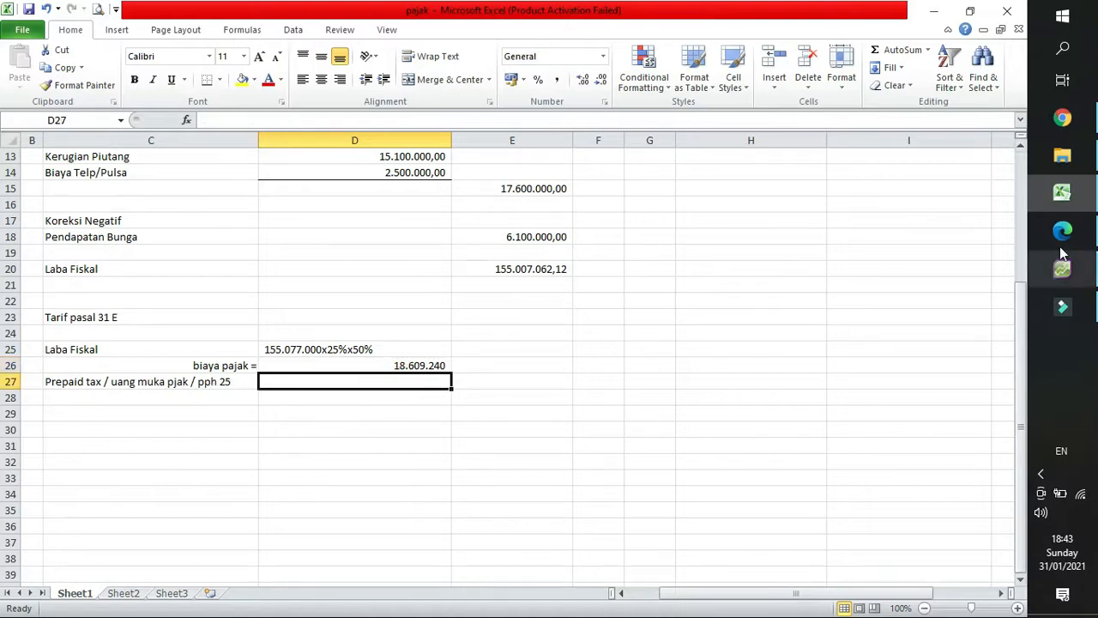
click(1081, 276)
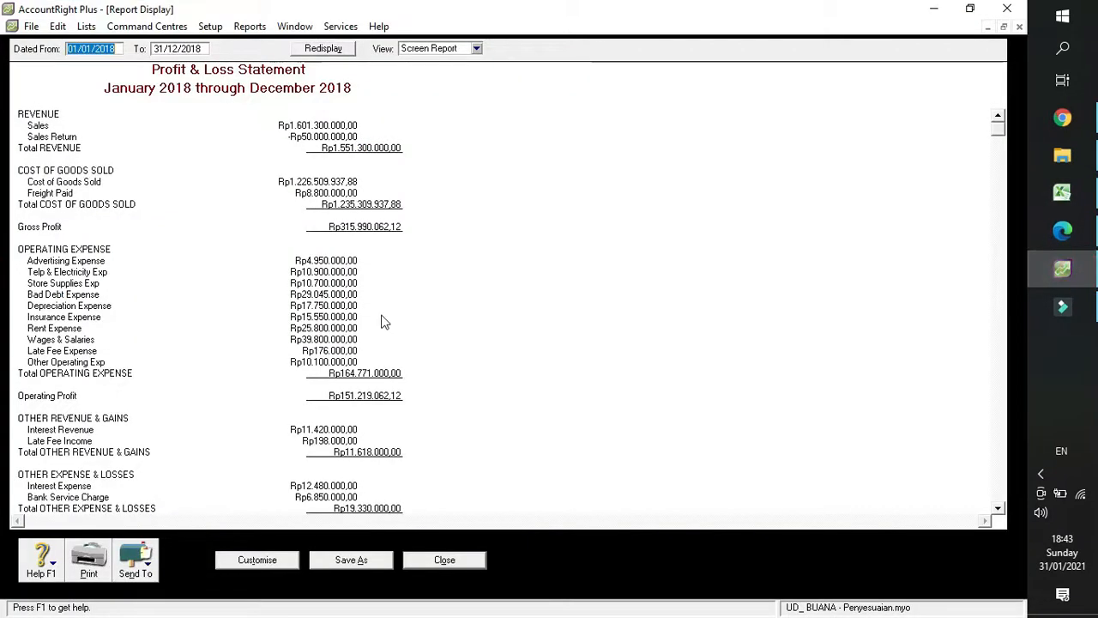
click(438, 563)
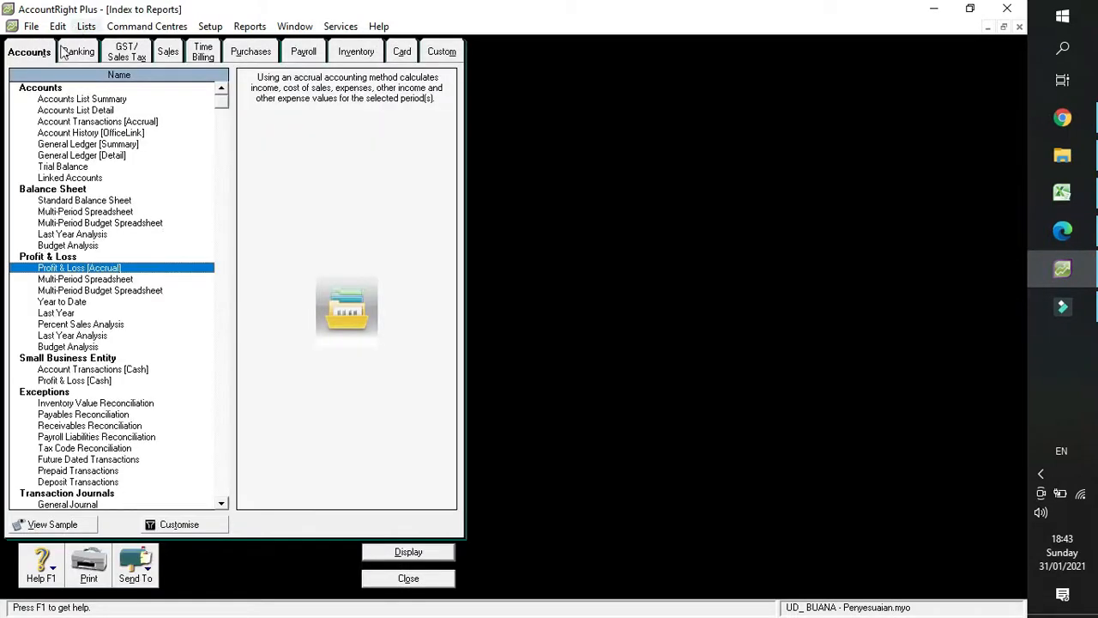
click(405, 578)
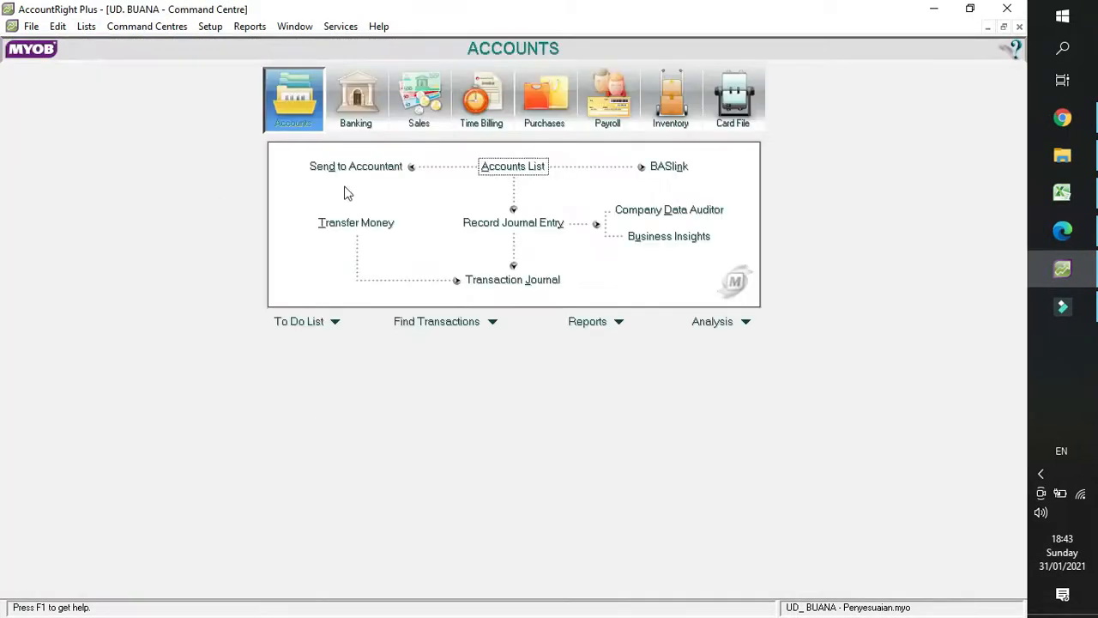
click(513, 166)
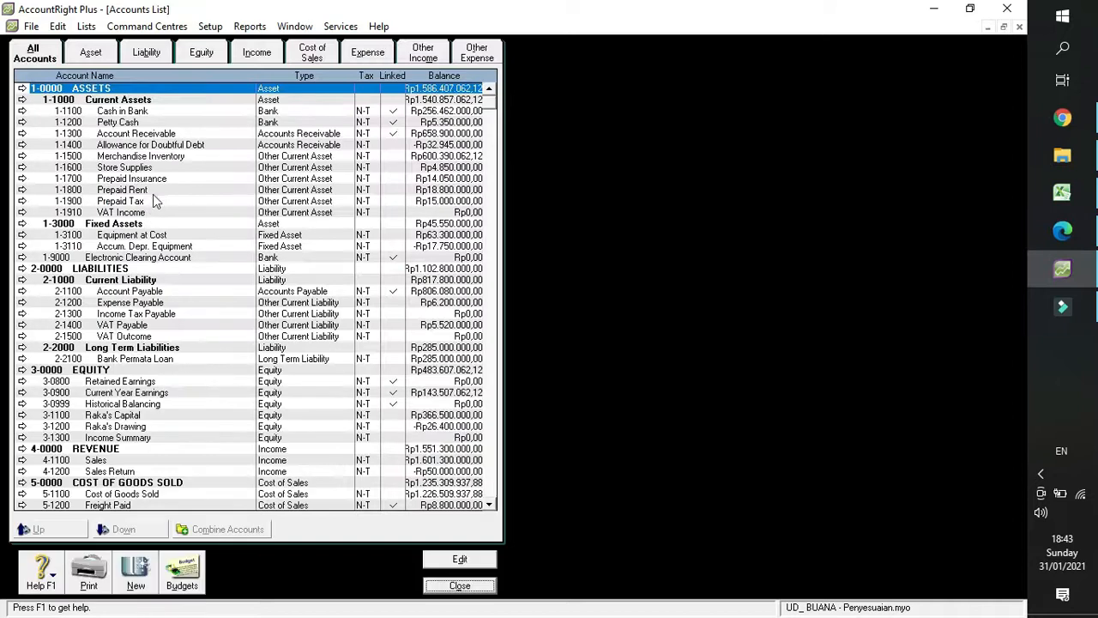
click(153, 203)
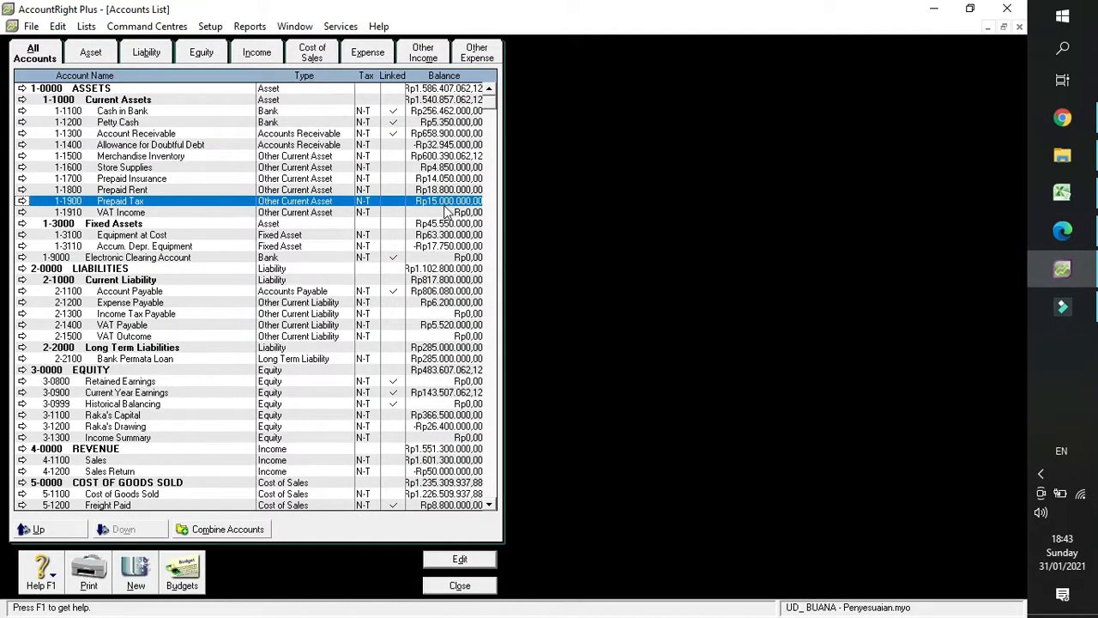
Switch back to Excel, enter 15000000 in D27 as the prepaid tax amount and format it with thousands separators.
click(1079, 202)
text(1)
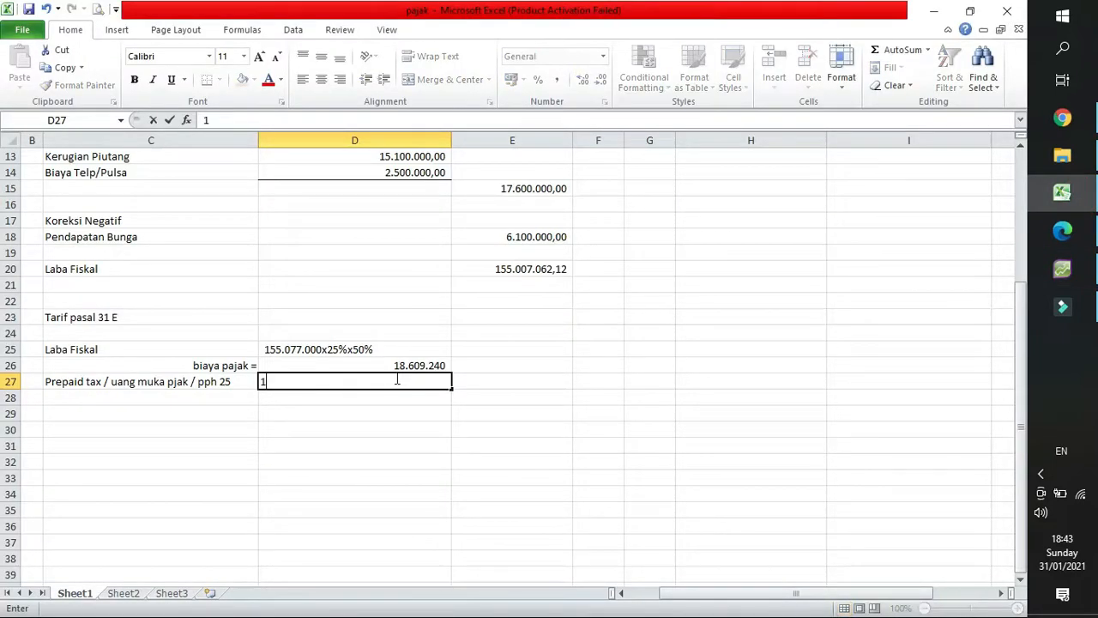
text(5000000)
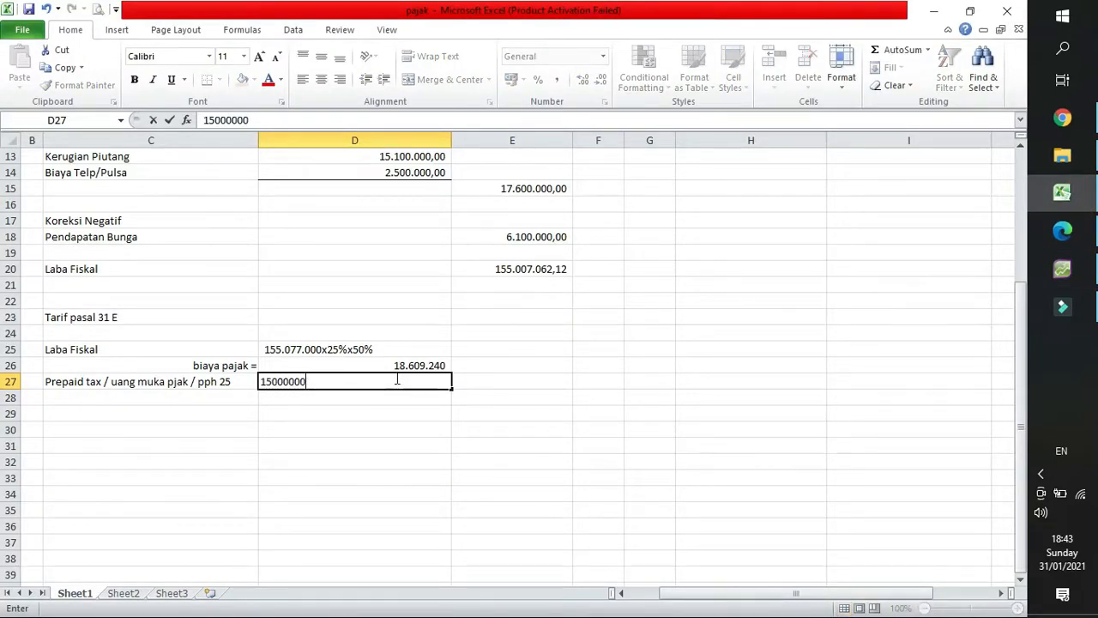
key(Return)
click(386, 383)
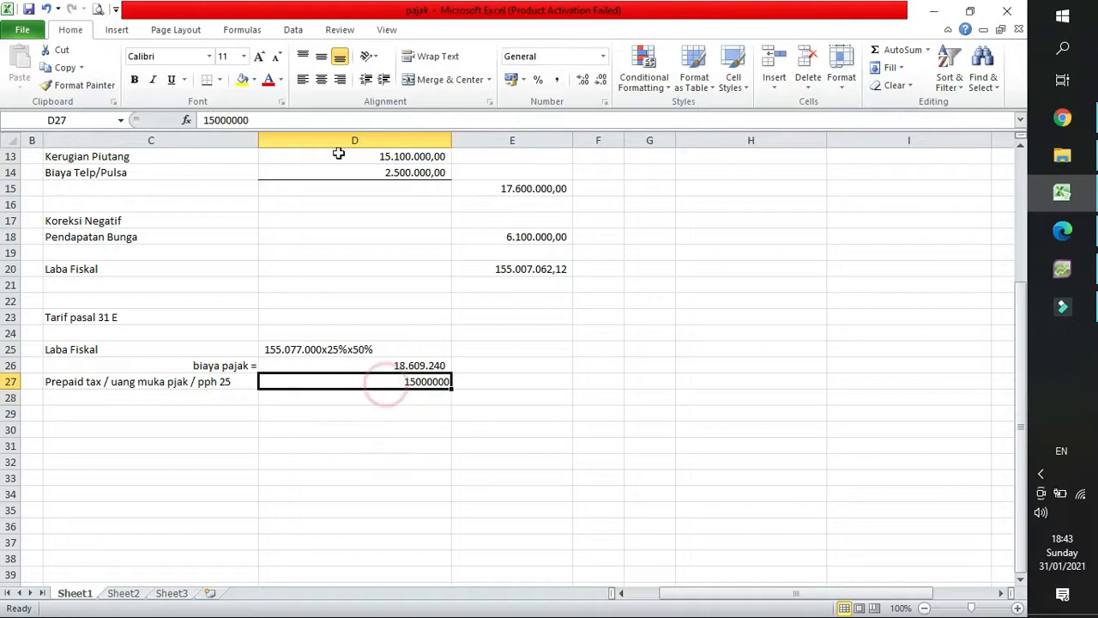
click(557, 80)
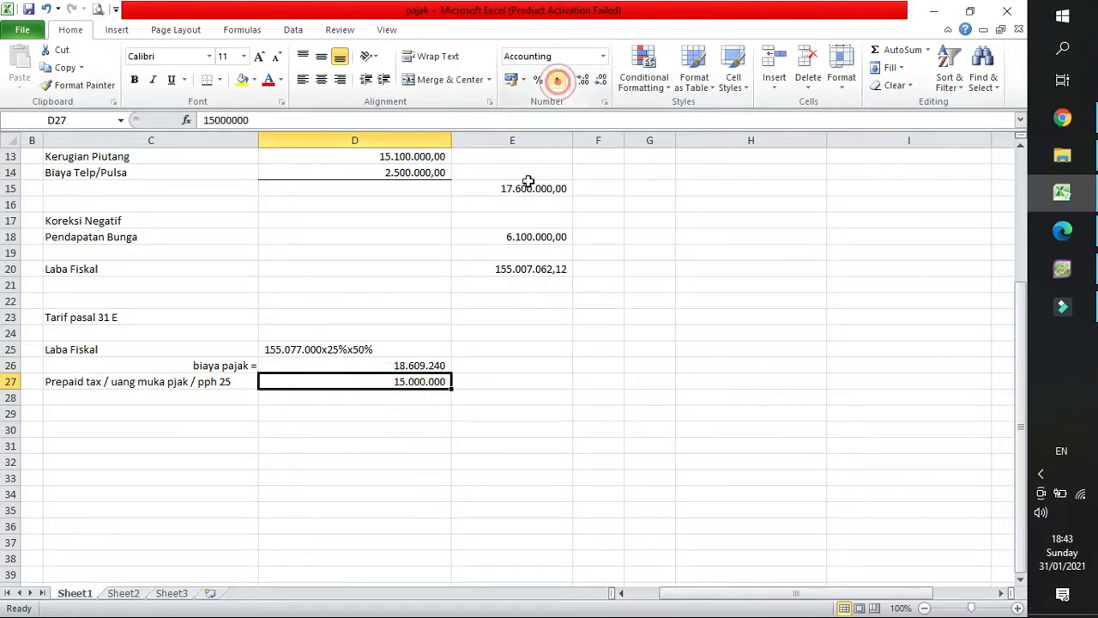
Enter the label "income tax payable / hutang pajak" in C28 below the prepaid tax label.
click(412, 395)
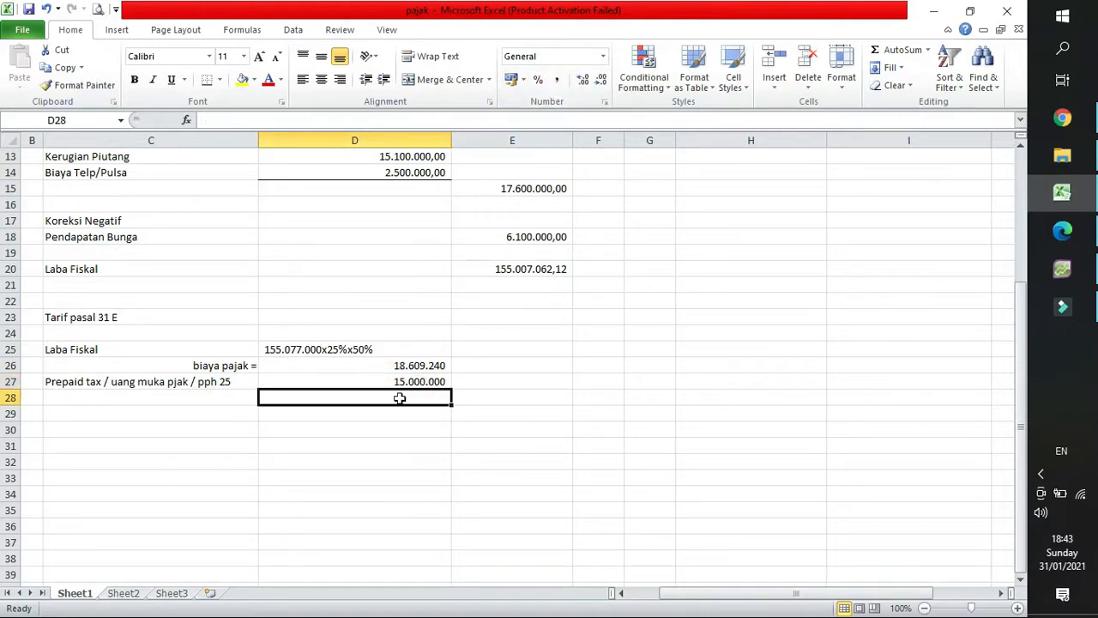
click(224, 400)
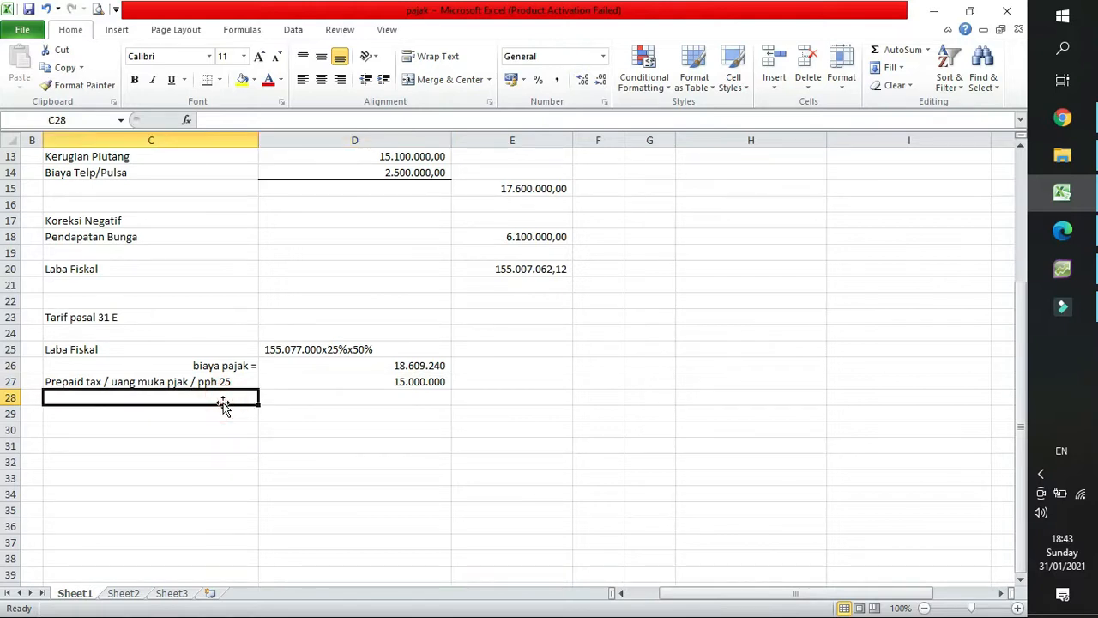
text(income tax payable .)
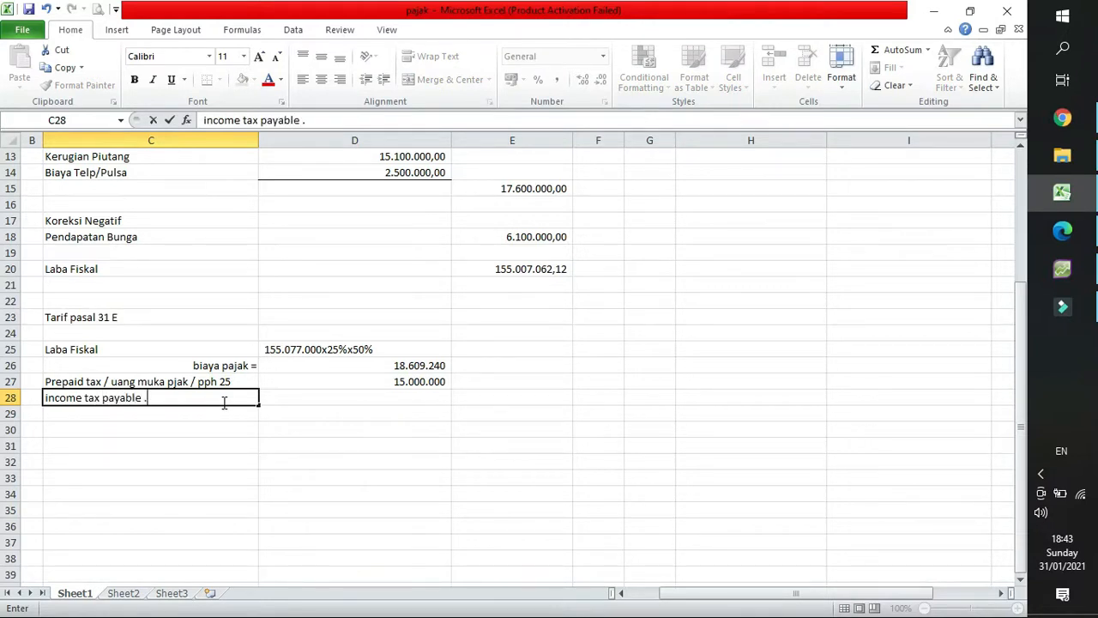
key(BackSpace)
text(/ hutang pa)
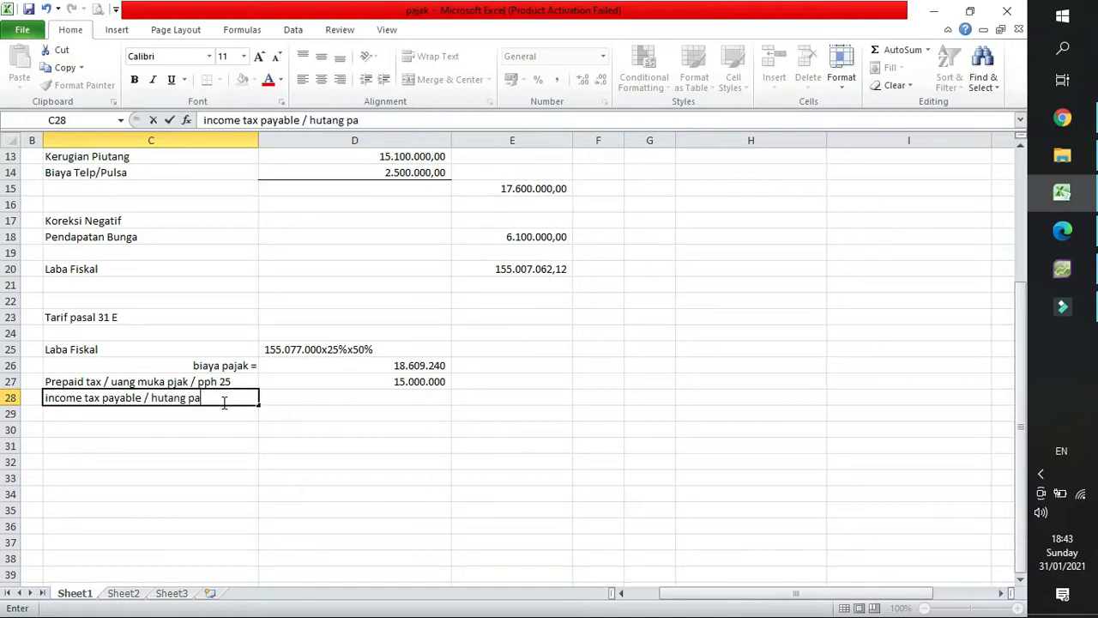
text(jak)
key(Return)
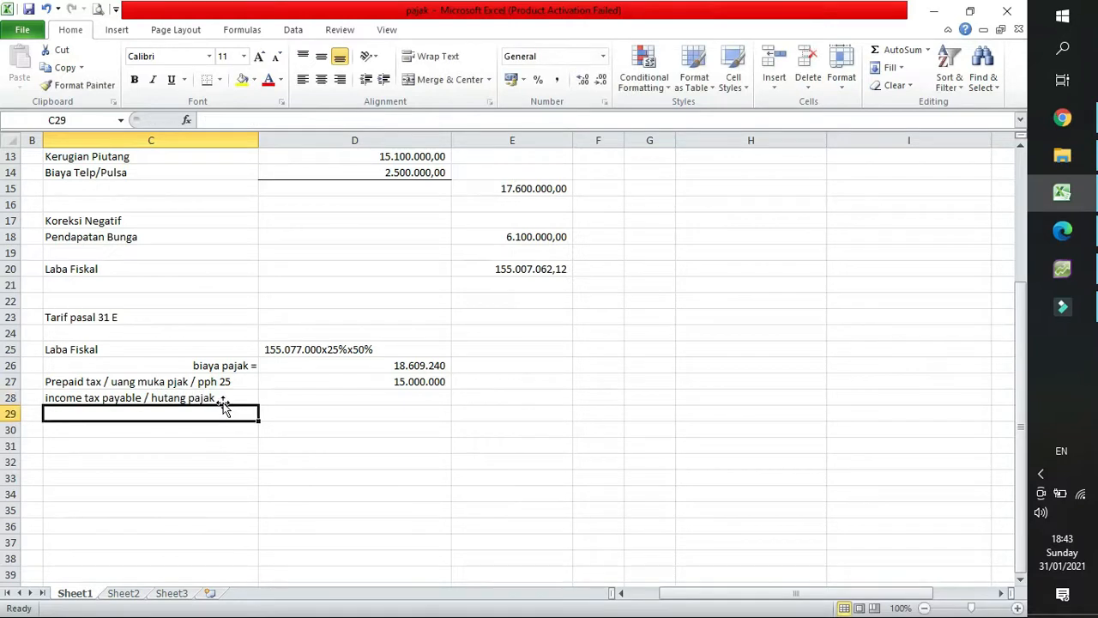
Calculate the income tax payable in D28 with the formula =D26-D27.
click(333, 398)
text(=)
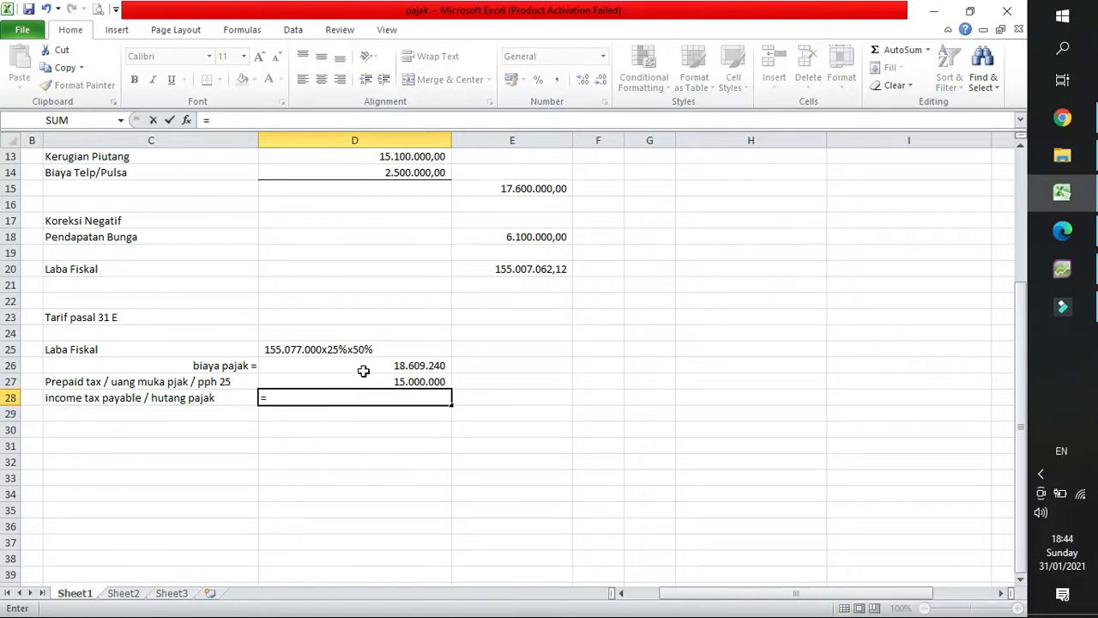
click(364, 371)
text(-)
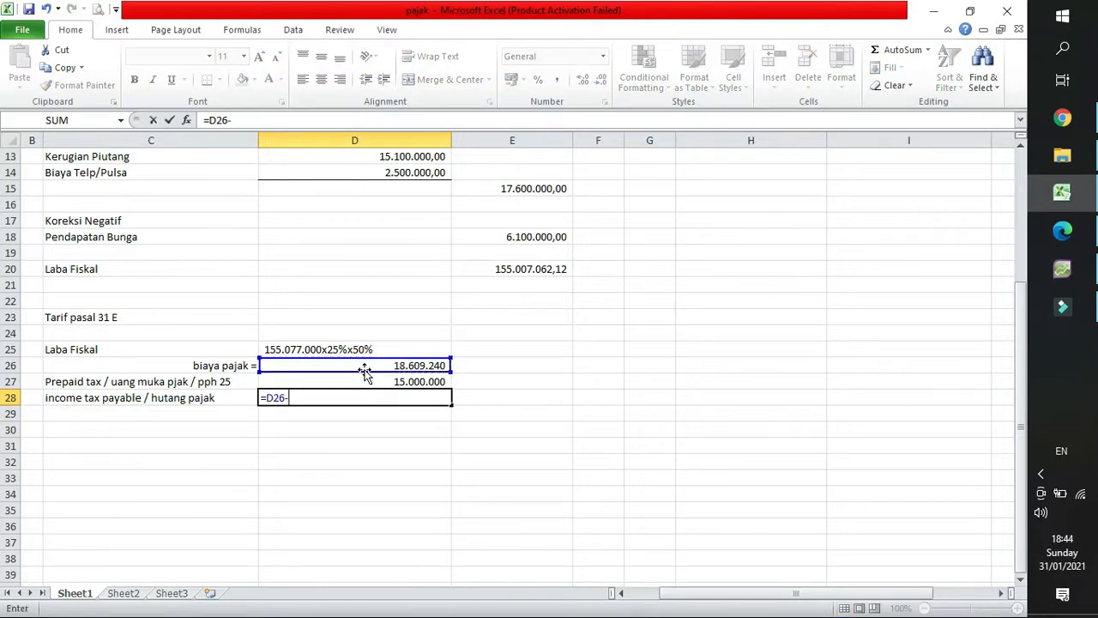
click(369, 380)
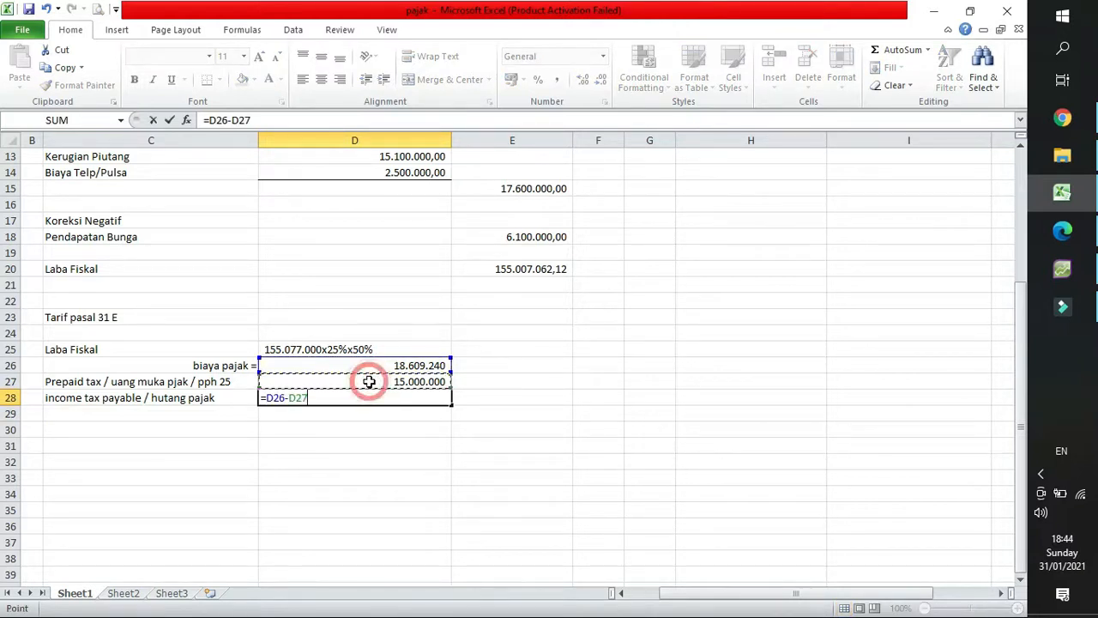
key(Return)
click(389, 397)
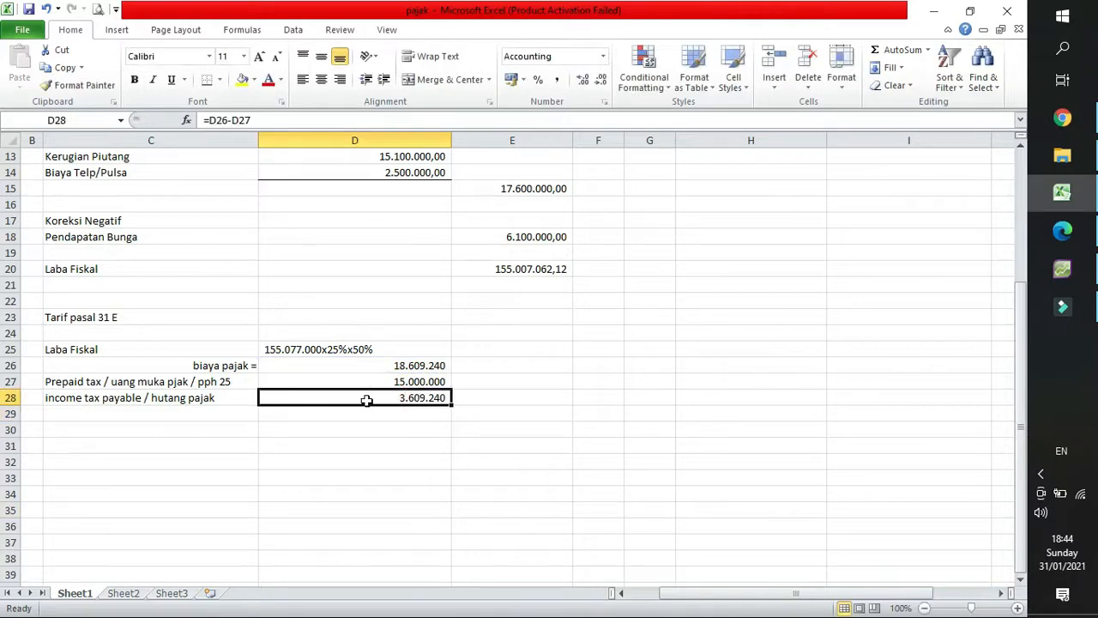
Extend the tax expense label in C26 to read "income tax expense / biaya pajak =".
click(214, 371)
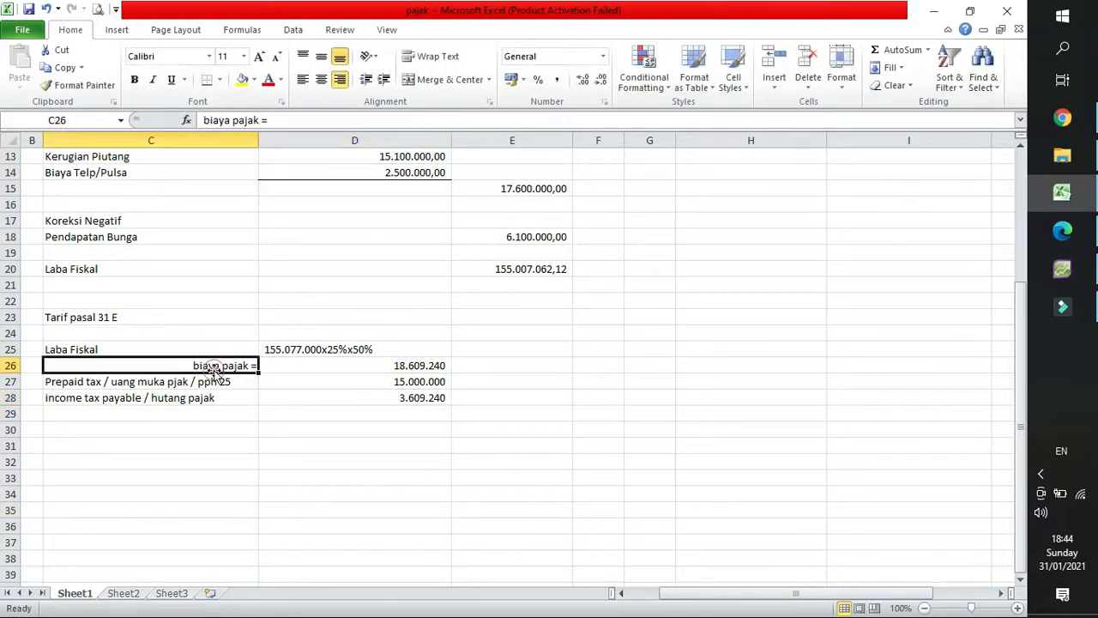
double_click(133, 364)
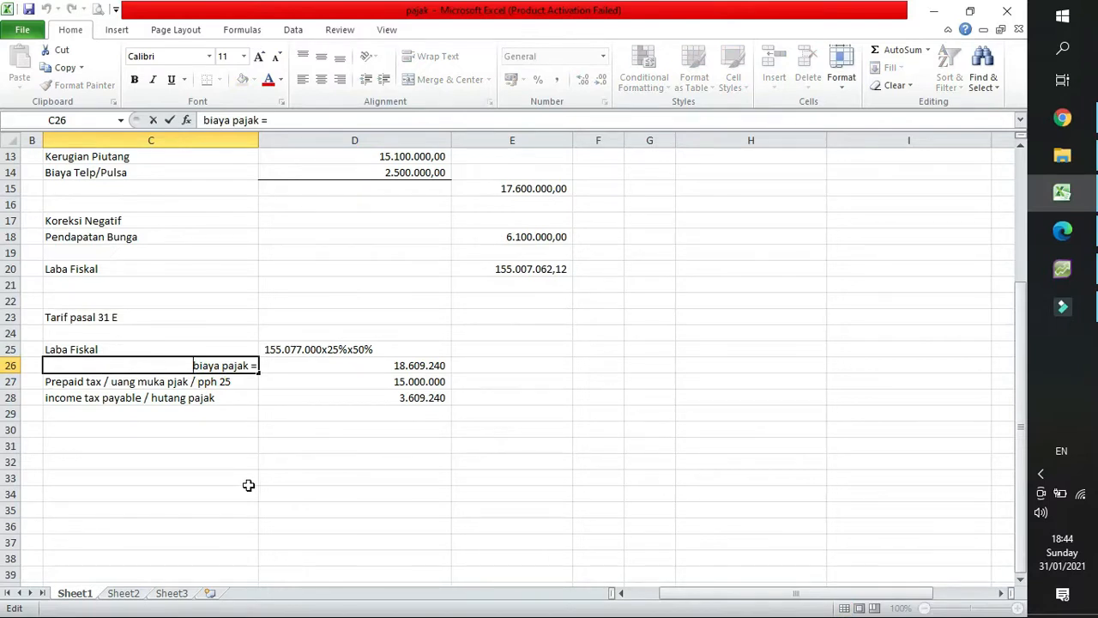
text(income )
text(t)
text(ax e)
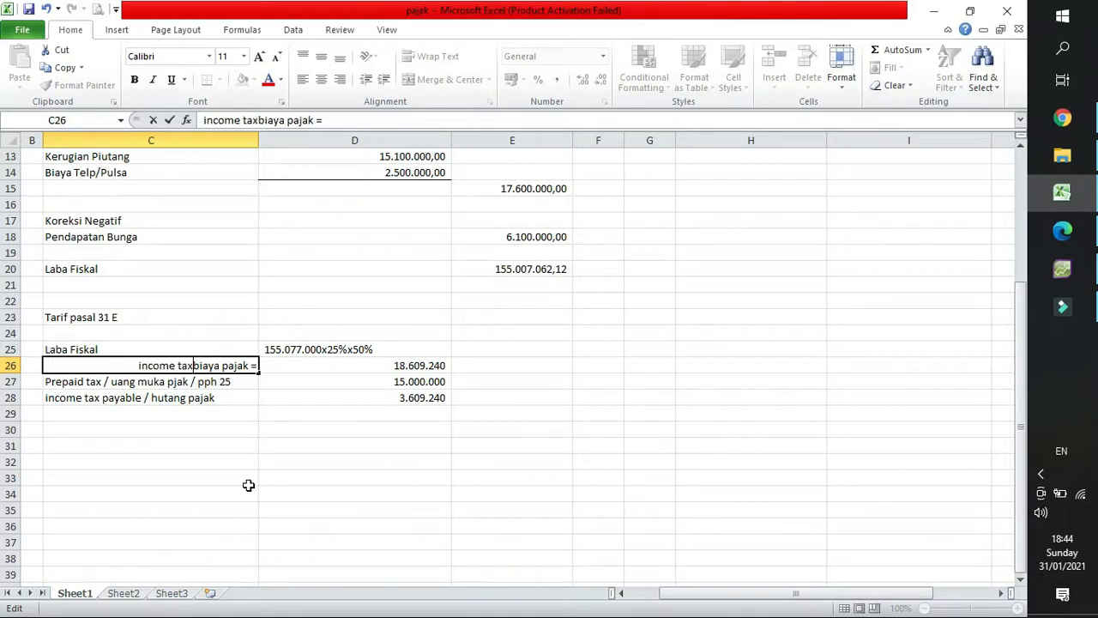
text(xpense)
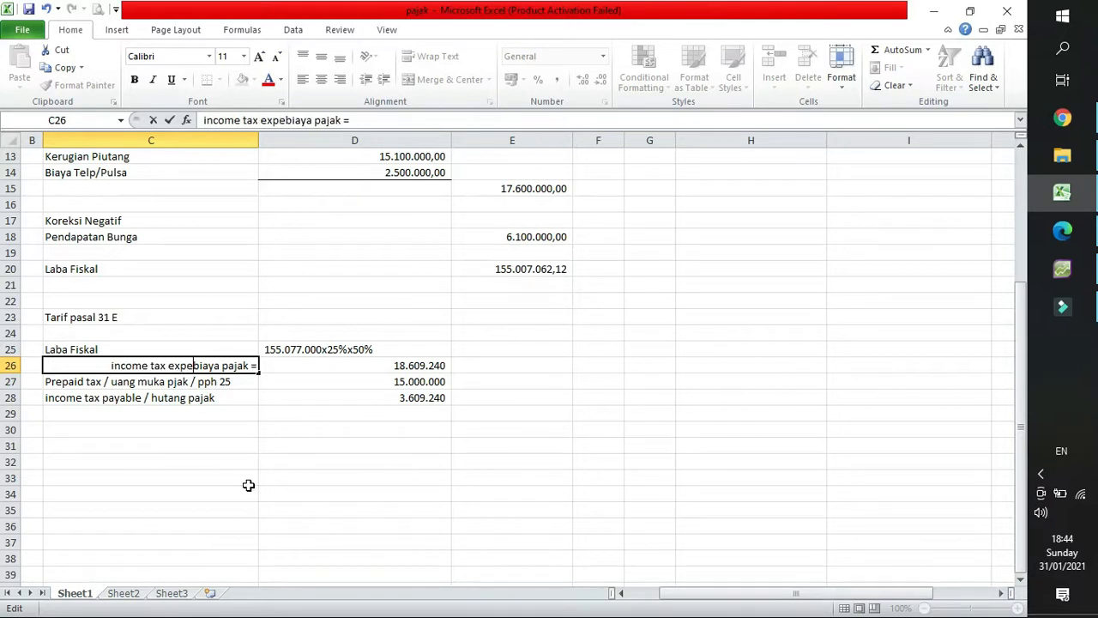
text( /)
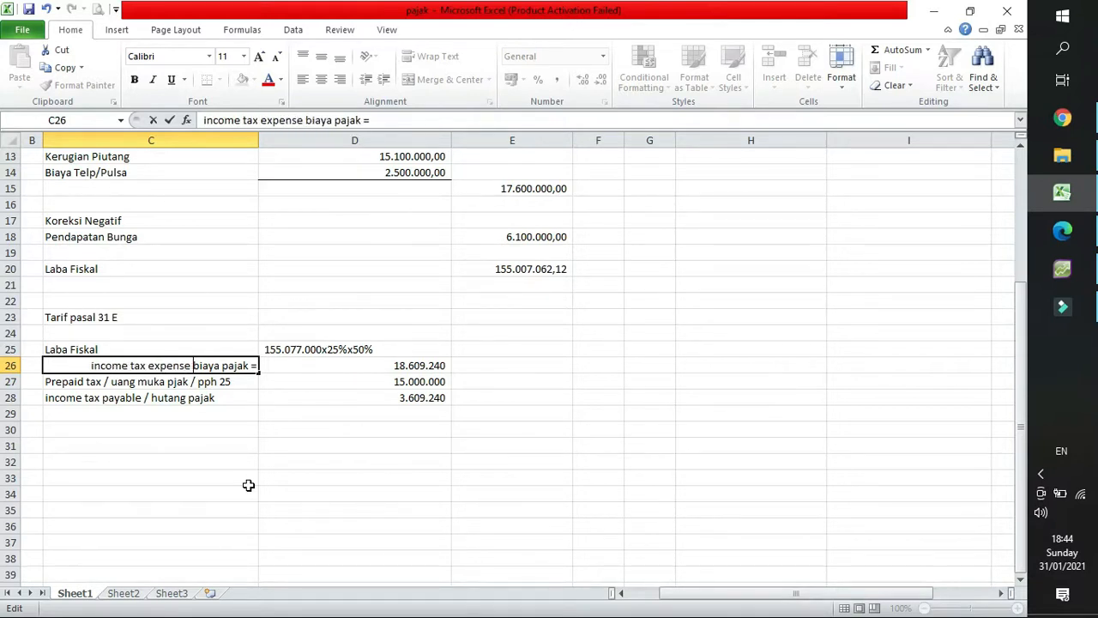
key(Return)
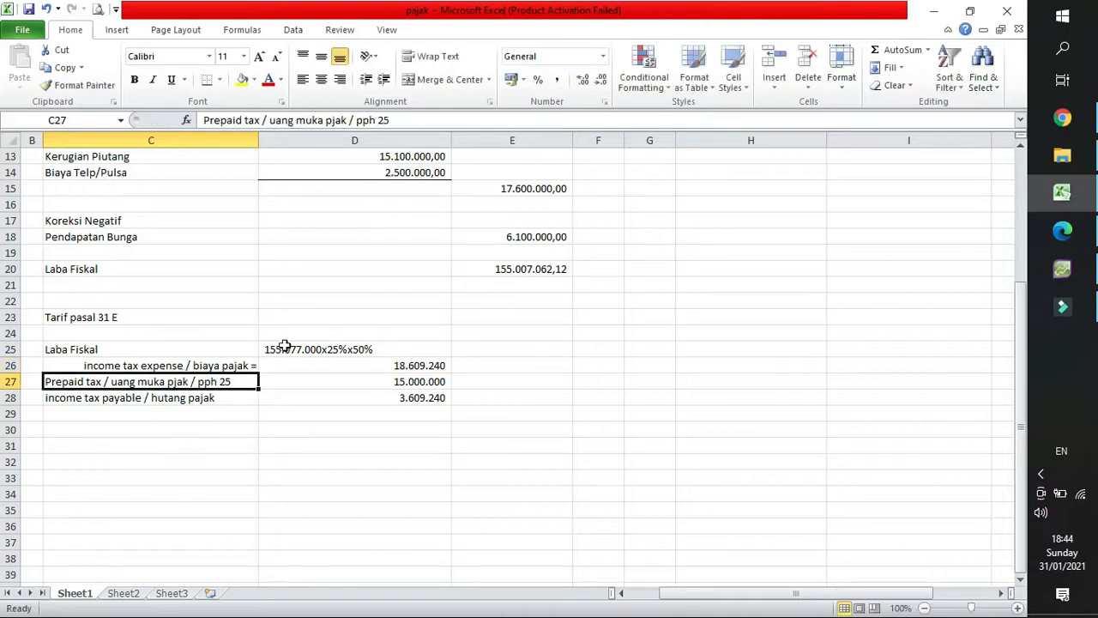
Add a bottom border to the prepaid tax amount in D27, above the income tax payable result.
click(426, 368)
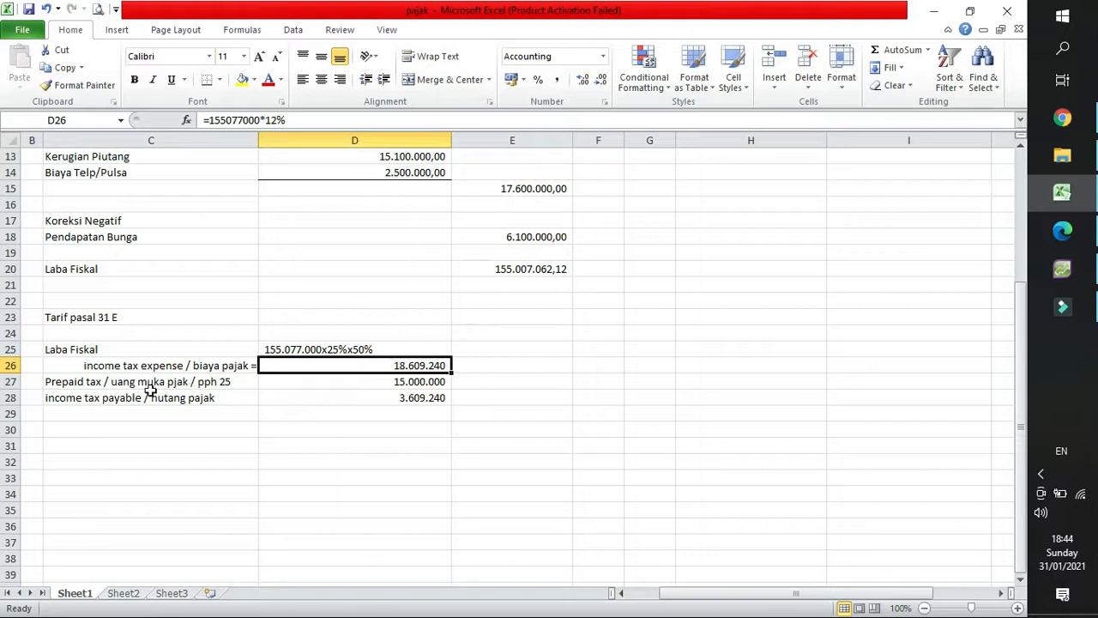
click(320, 383)
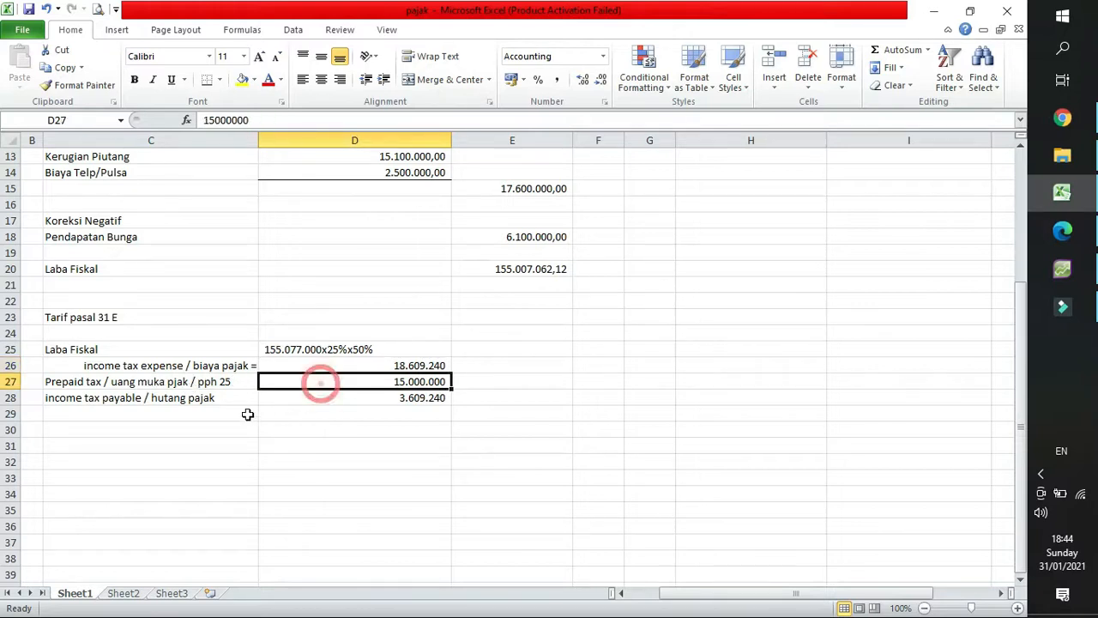
click(210, 82)
click(399, 397)
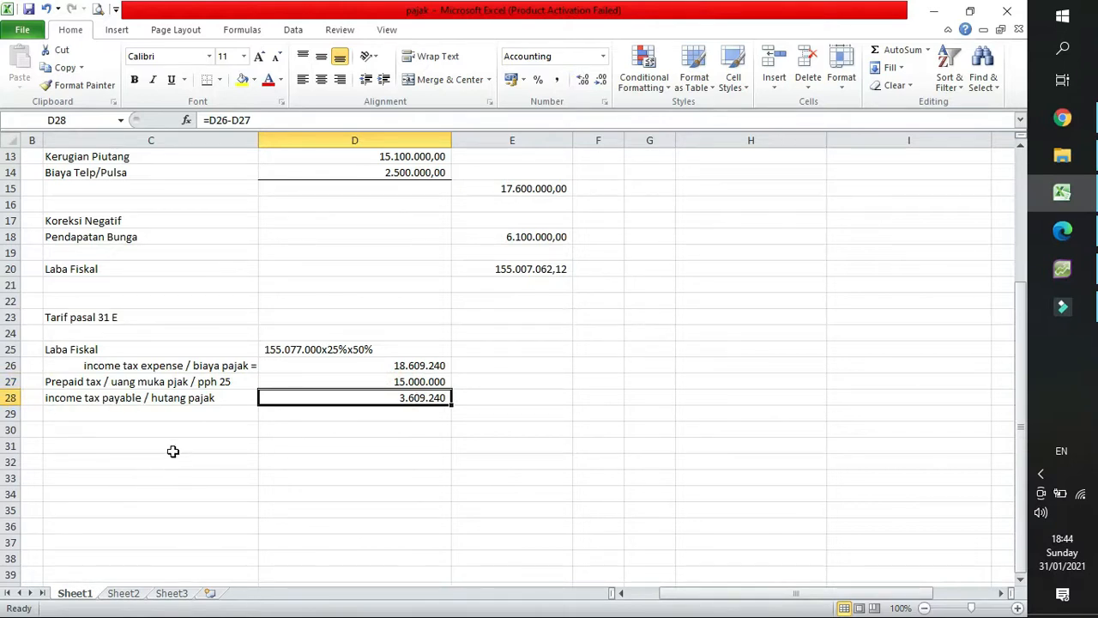
Enter "Income tax expense" in C31 as the first journal line and link its debit amount in D31 with =D26.
click(172, 447)
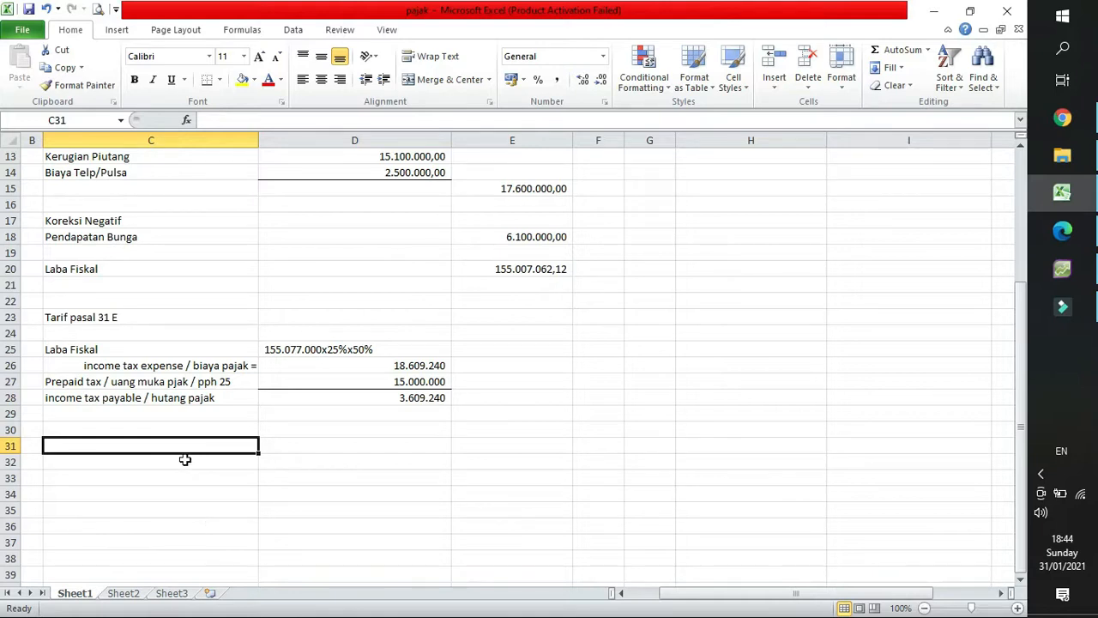
text(Income tax expen)
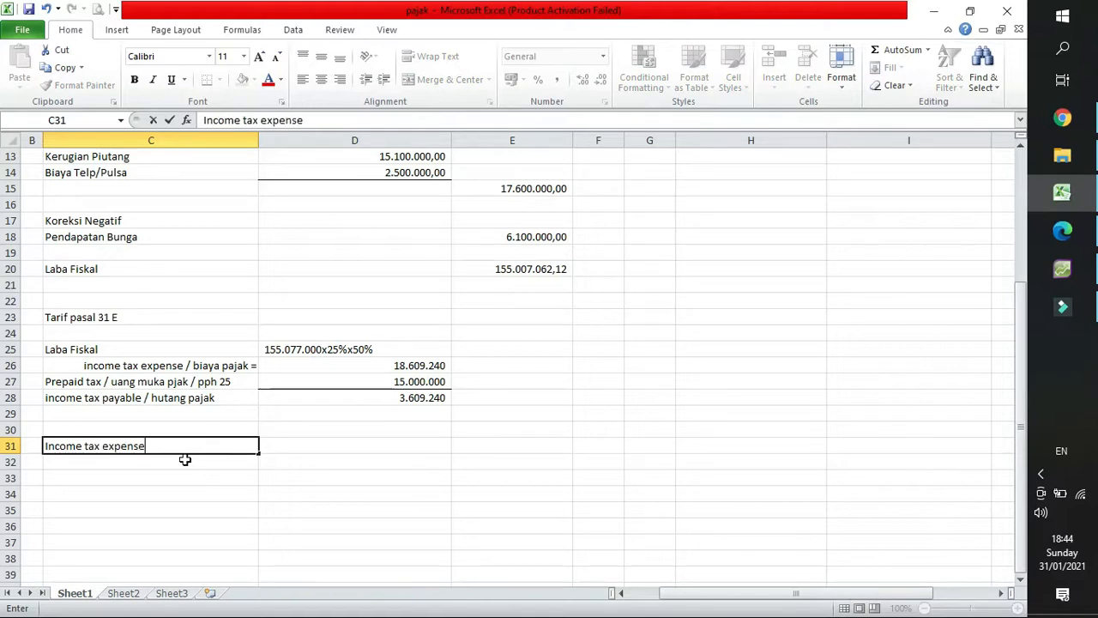
text(se)
key(Tab)
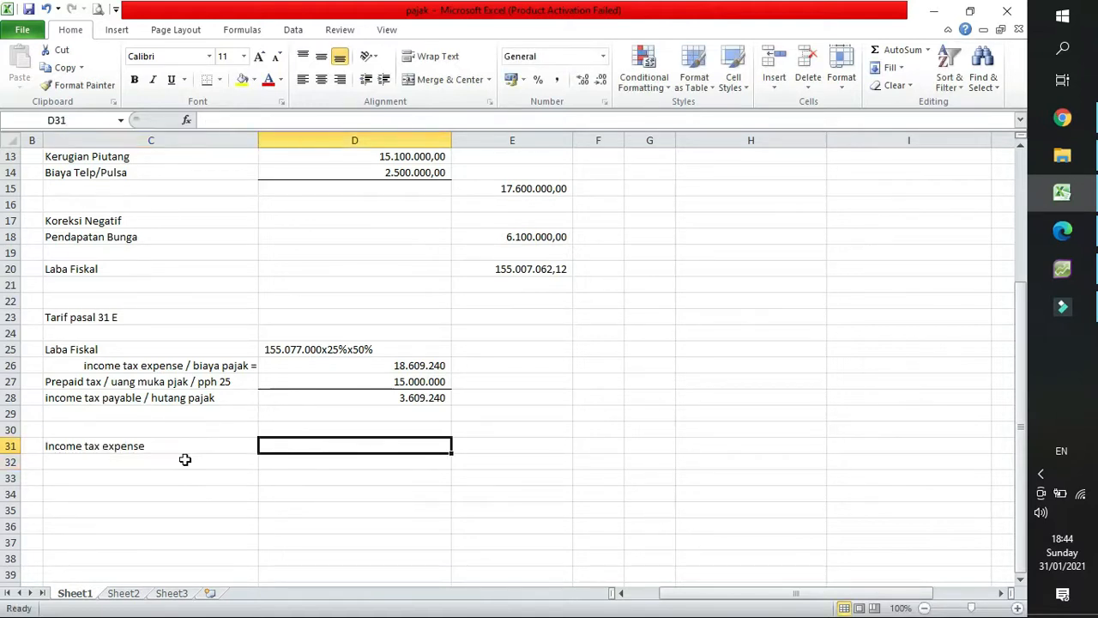
text(=)
click(385, 366)
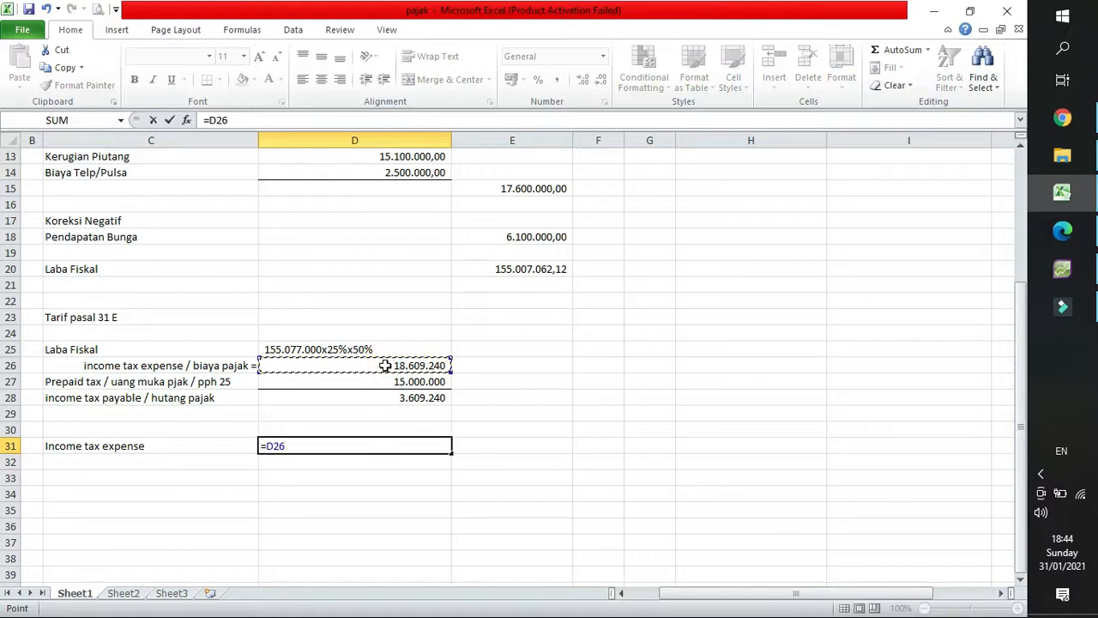
key(Return)
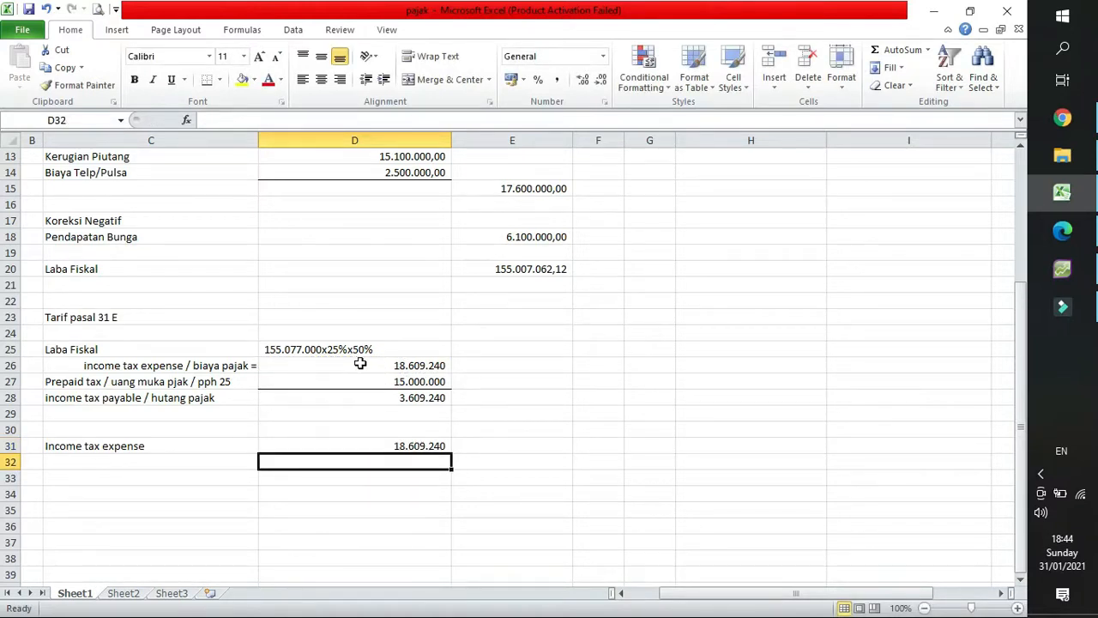
Enter the label "Prepaid tax" in C32, checking the AccountRight Plus Accounts List and the PDF memo in Edge before returning to Excel.
click(123, 462)
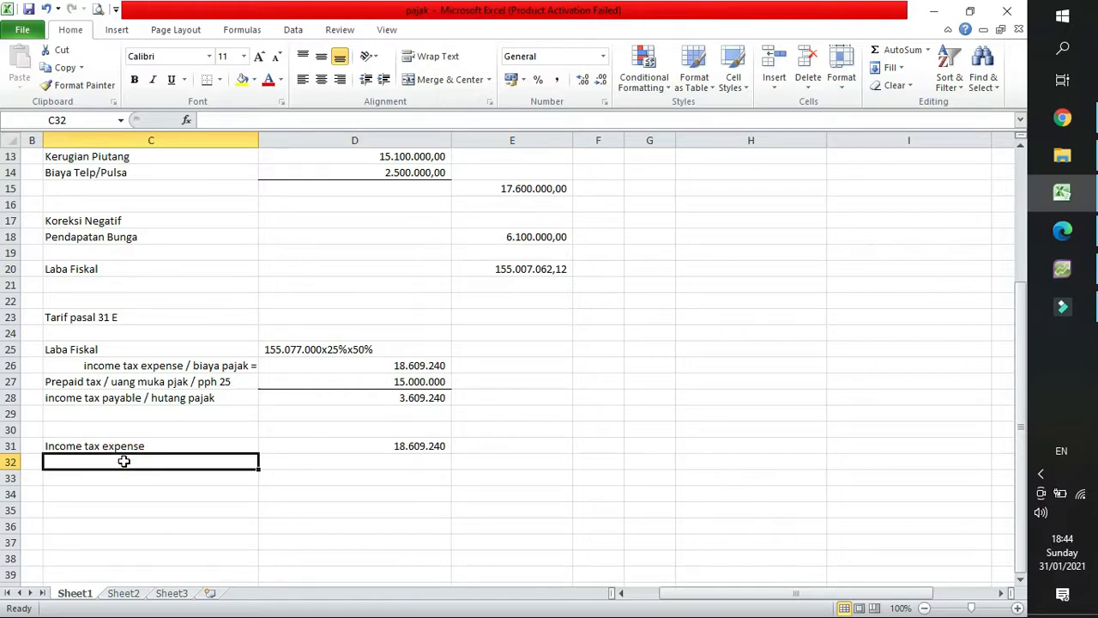
text(Prepaid)
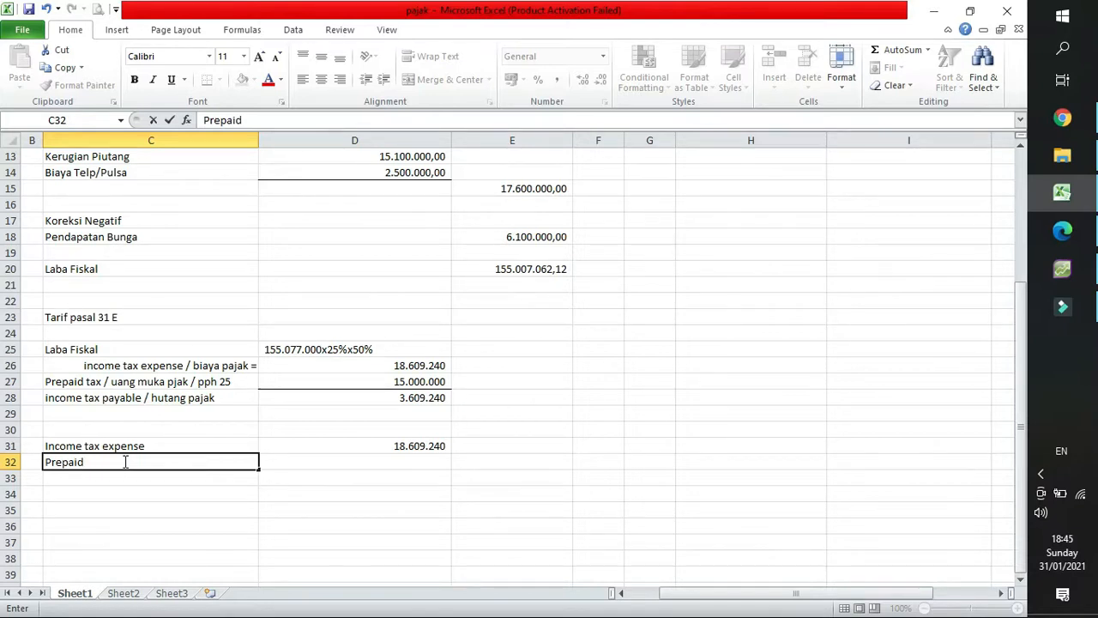
key(BackSpace)
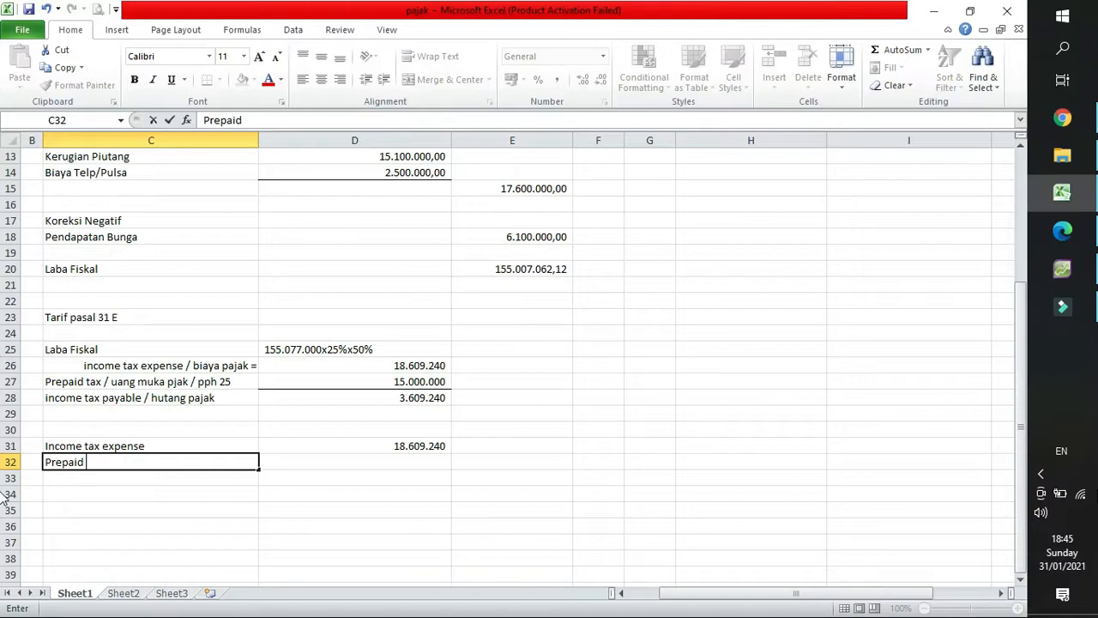
click(1081, 271)
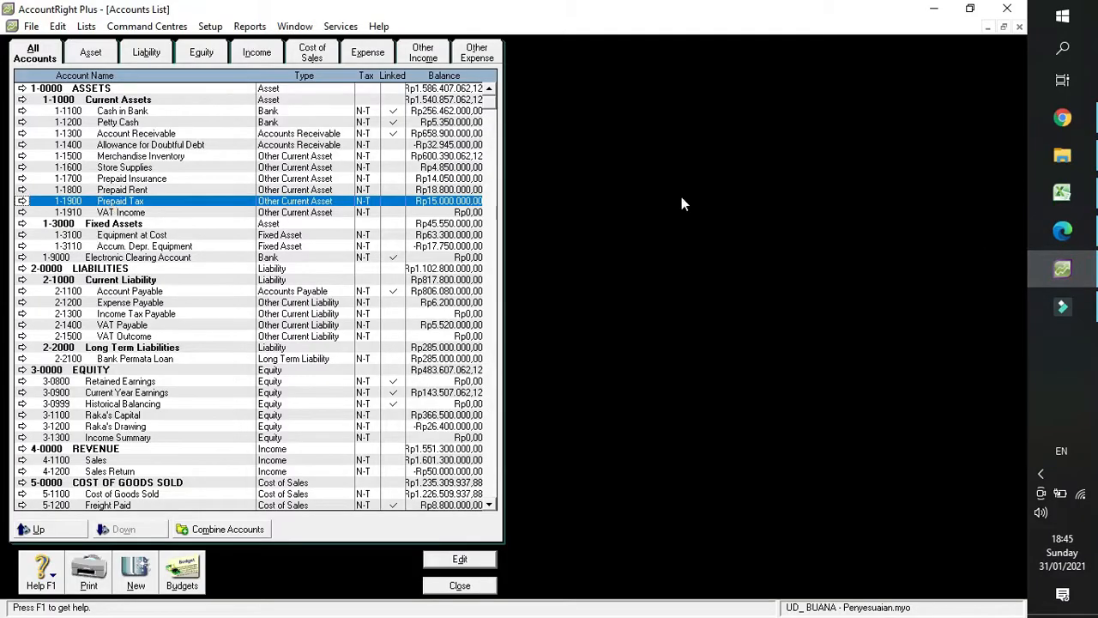
click(1073, 242)
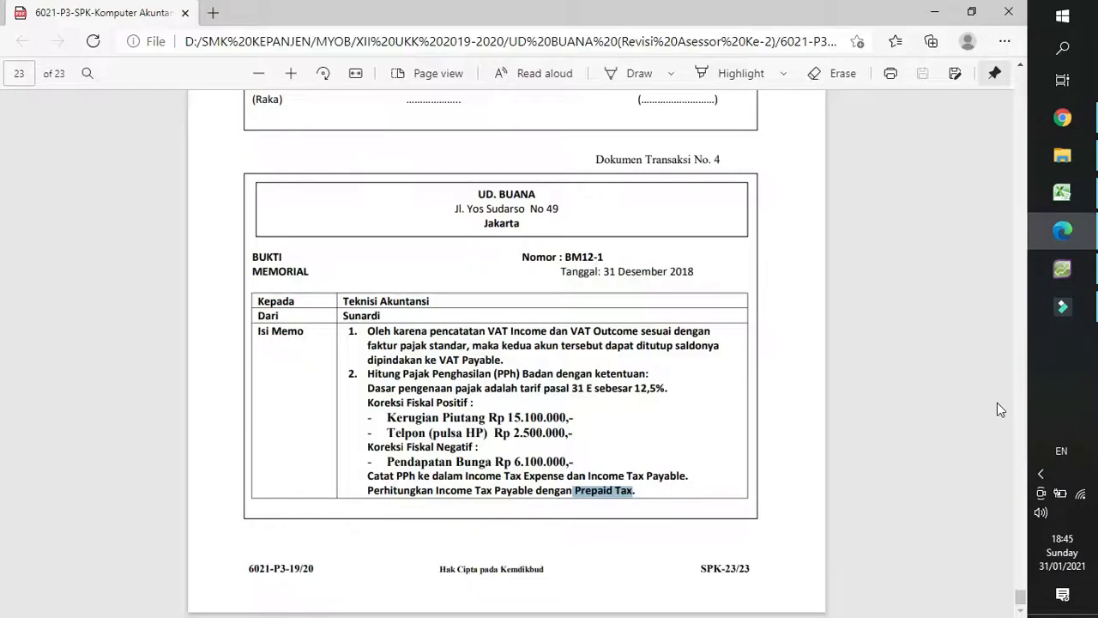
click(1073, 192)
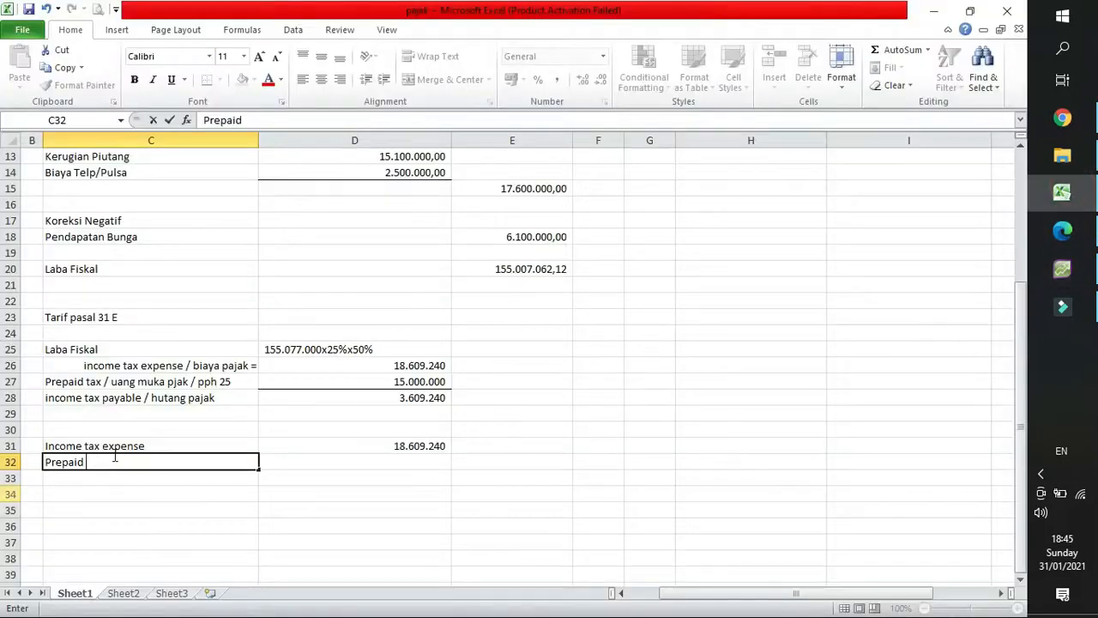
text(tax)
key(Return)
Enter 15000000 in E32 as the credit amount for prepaid tax.
key(Right)
key(Up)
key(Right)
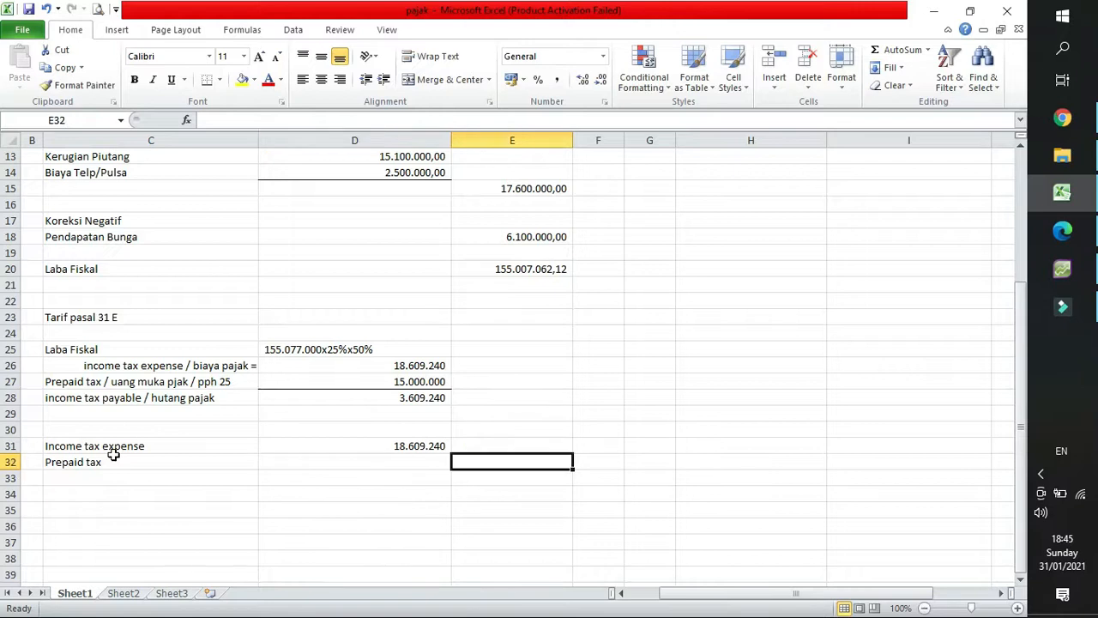
text(15000000)
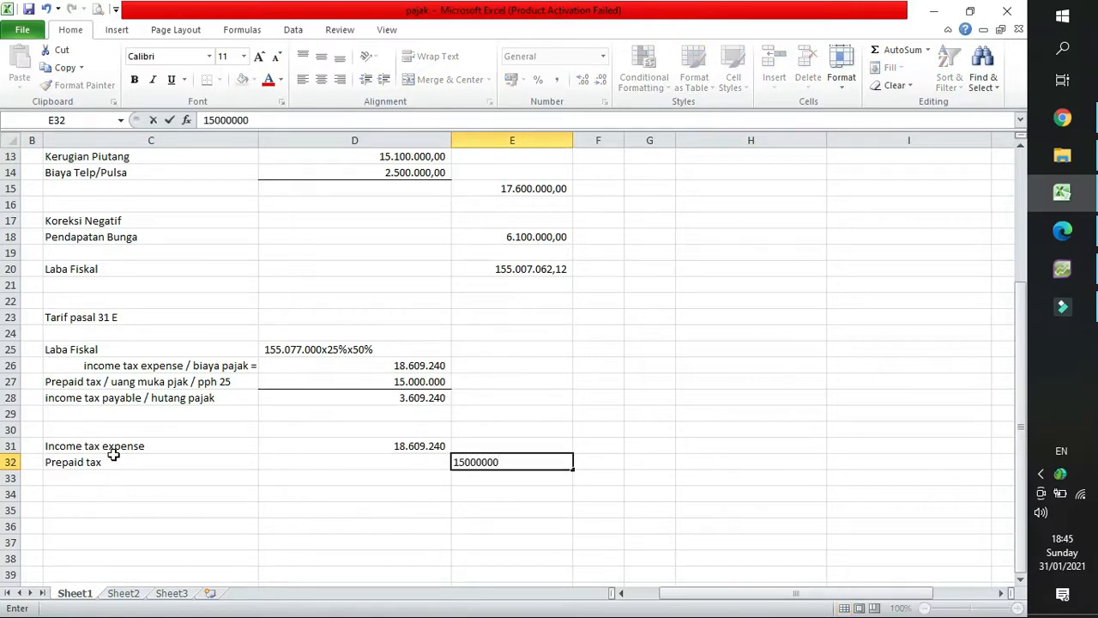
key(Return)
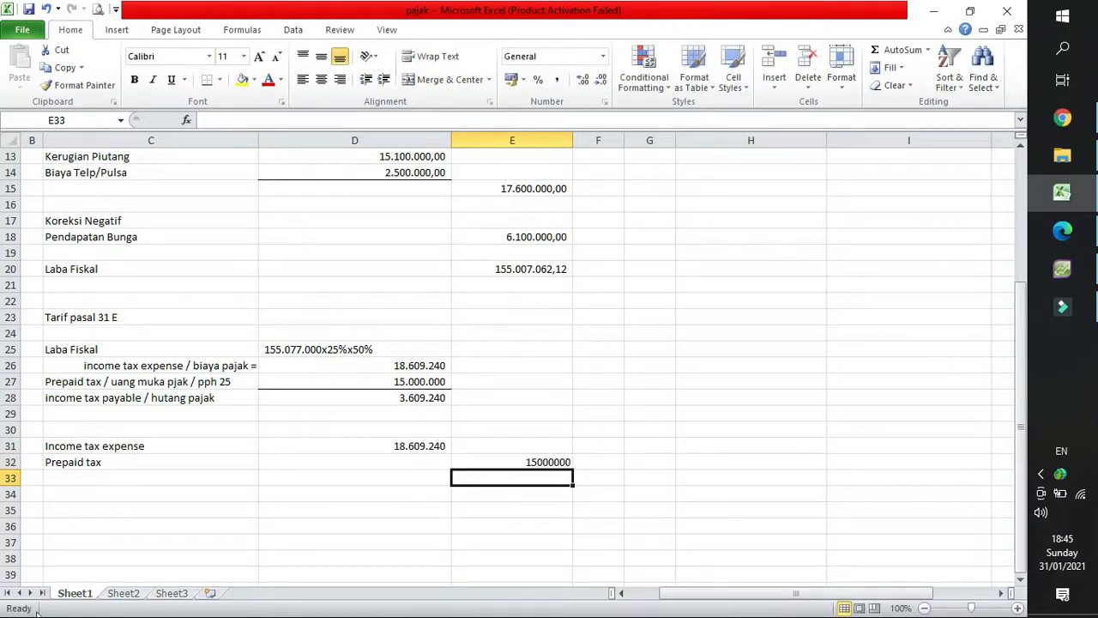
Format the journal amounts in D31:E35 with thousands separators and two decimal places.
click(417, 448)
drag(420, 452, 514, 509)
click(556, 79)
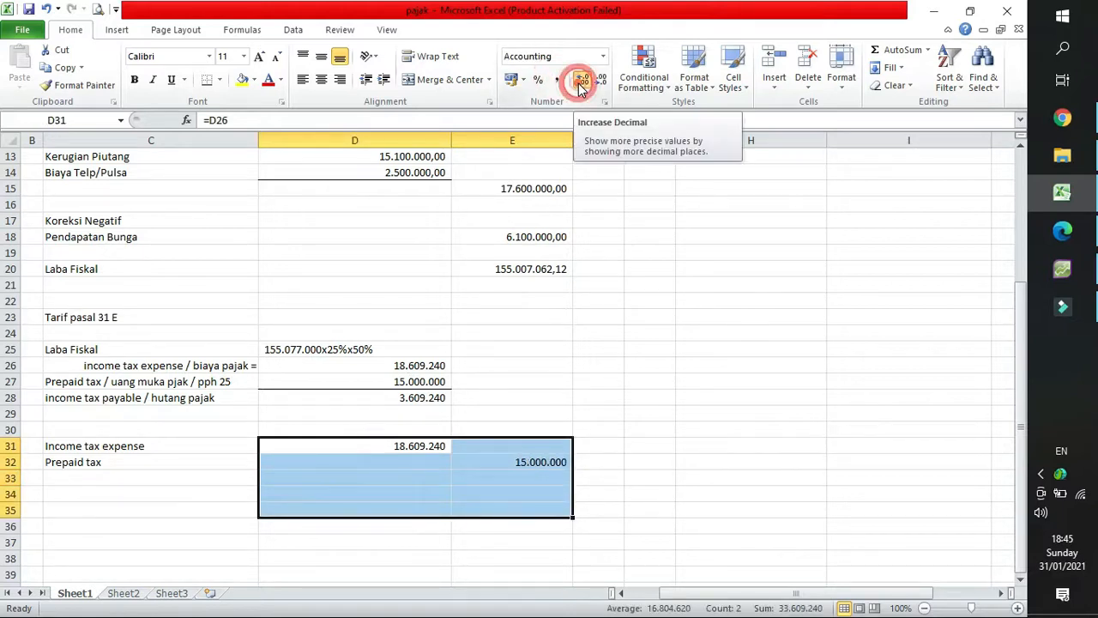
click(581, 82)
click(581, 82)
click(417, 468)
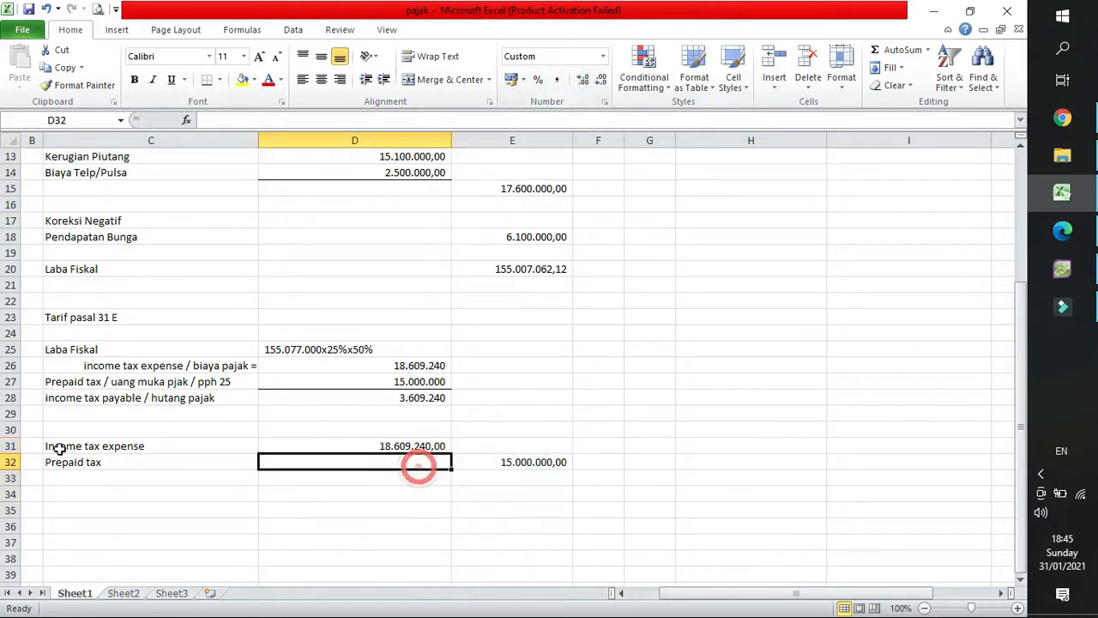
Enter the label "Income tax payable" in C33 below the prepaid tax line.
click(69, 478)
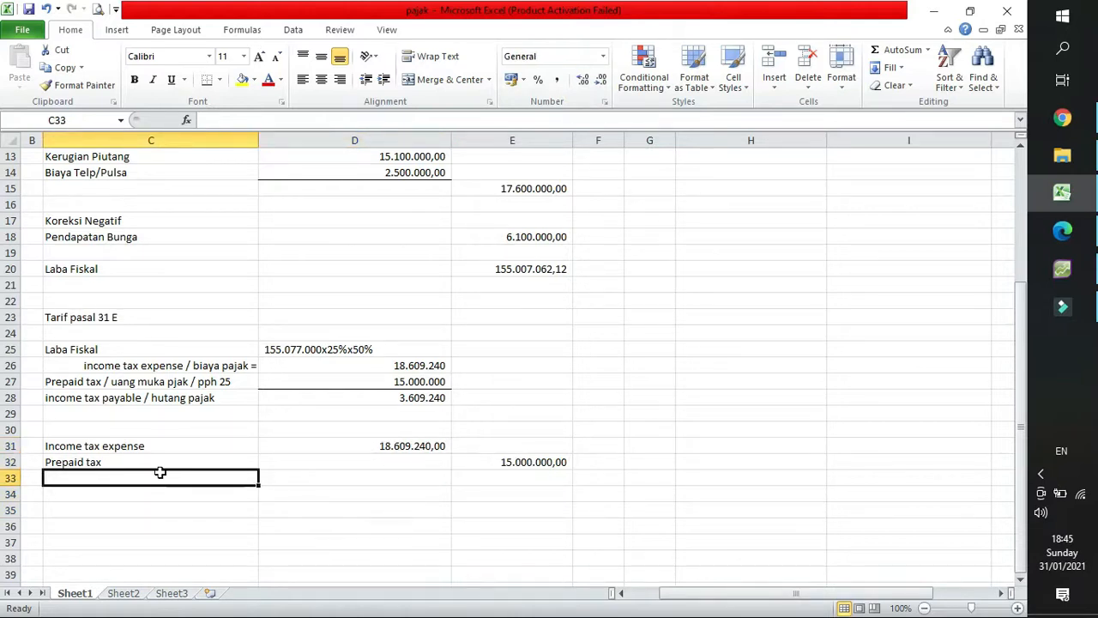
text(Income )
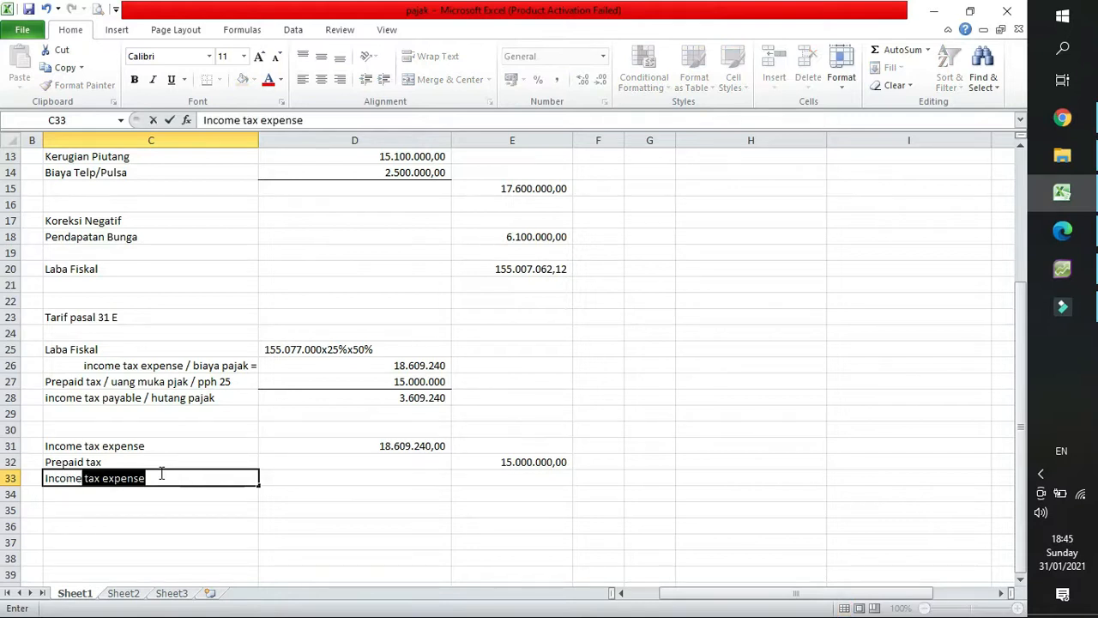
text(tax paya)
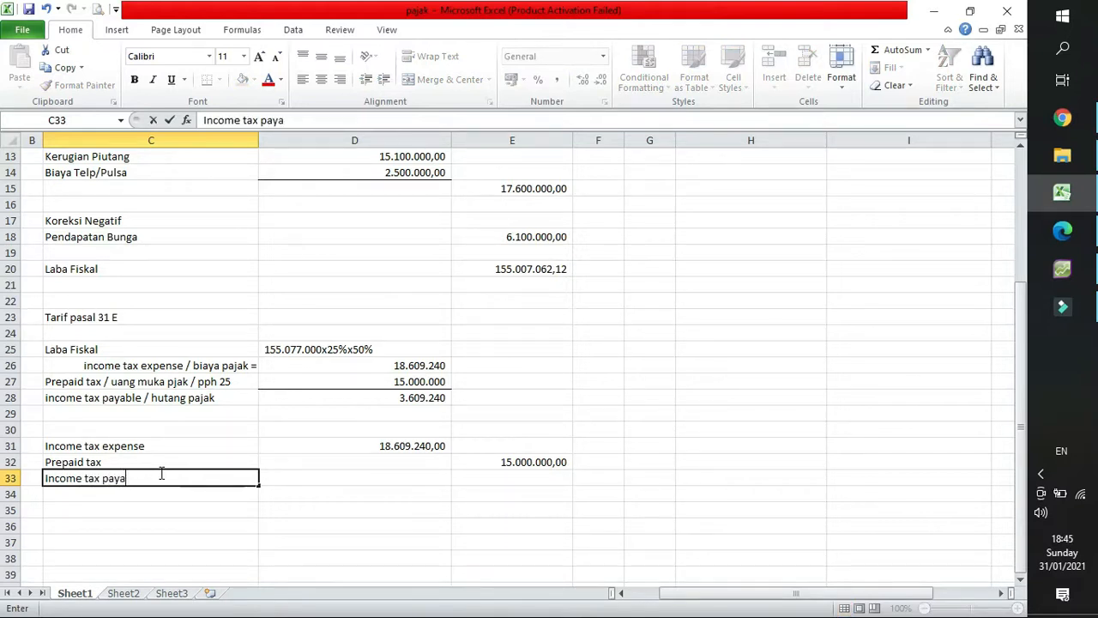
text(ble)
key(Return)
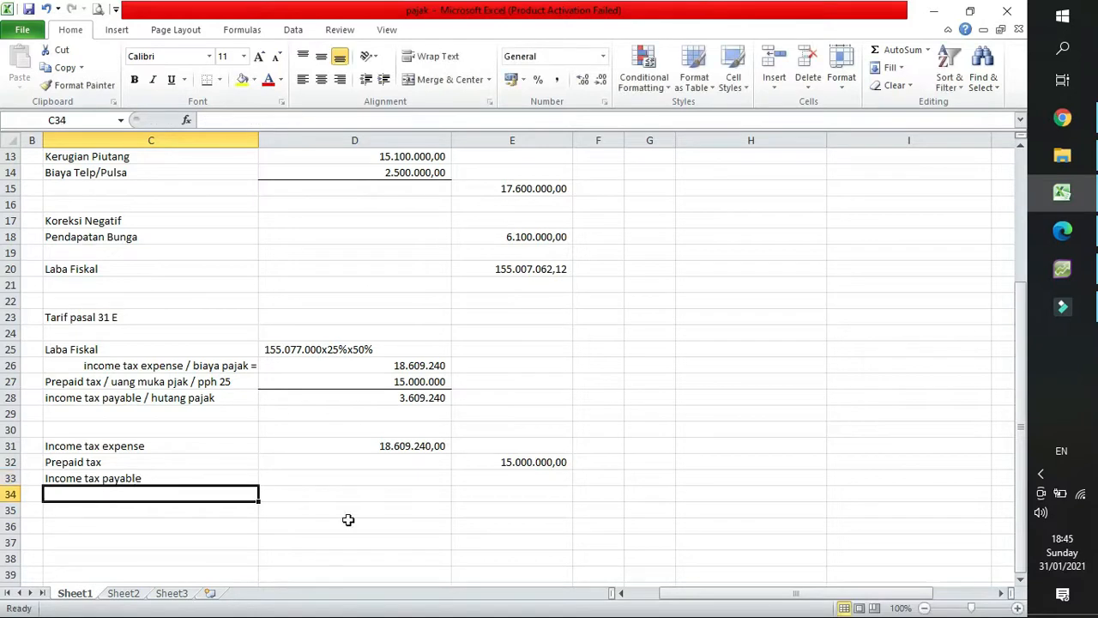
Link the income tax payable credit amount in E33 to the calculated payable with =D28.
click(483, 475)
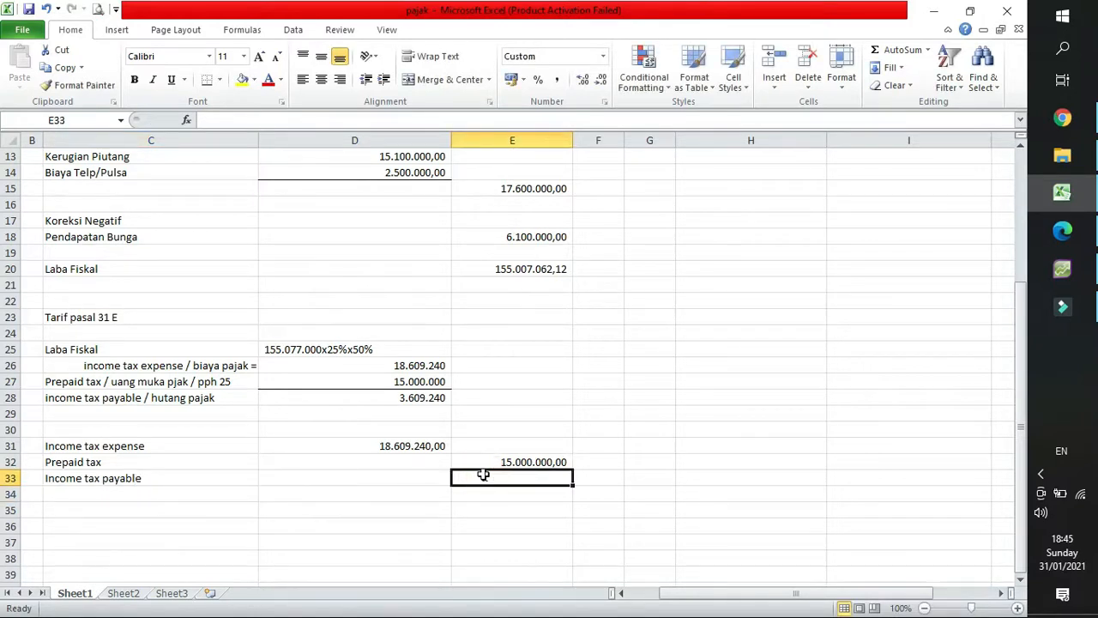
text(=)
click(420, 398)
key(Return)
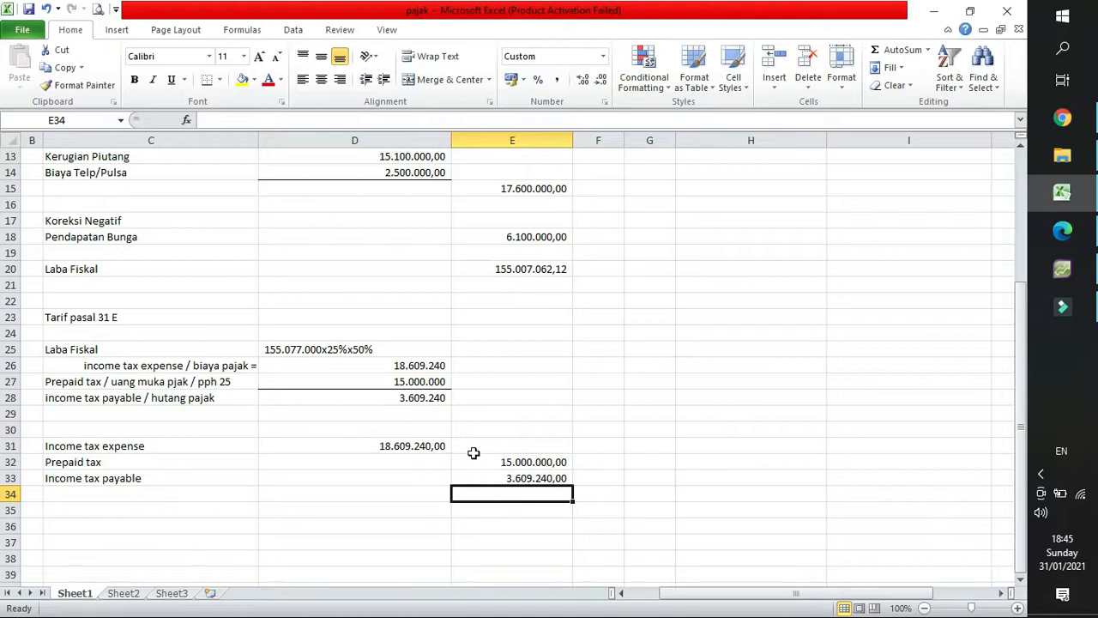
View the Accounts List in AccountRight Plus, return to Excel and review the prepaid tax and income tax payable journal lines.
click(1062, 269)
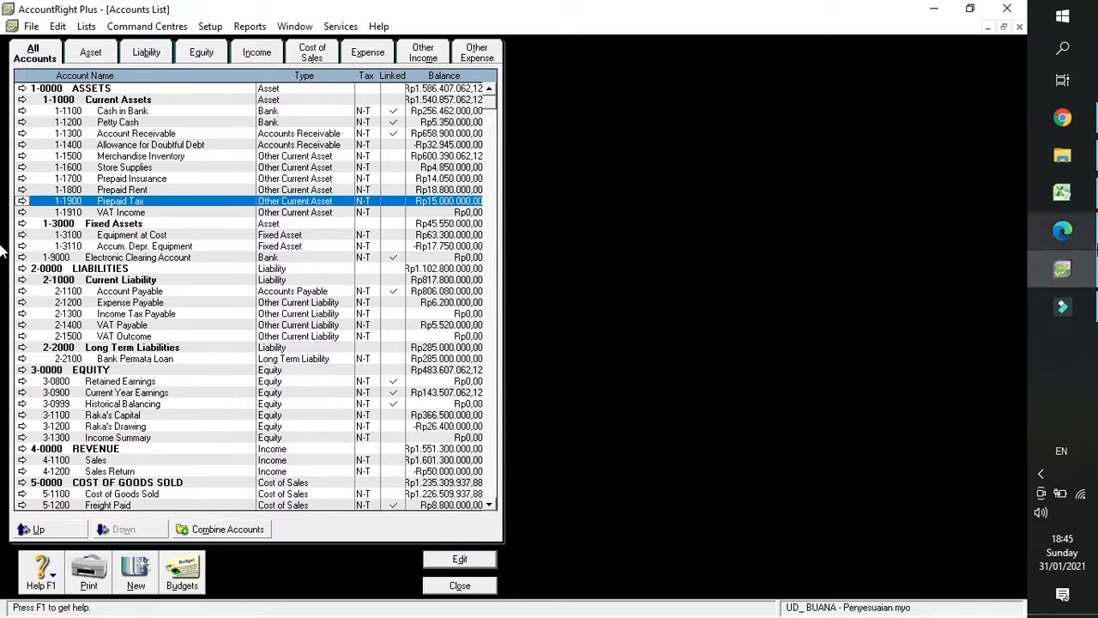
click(1086, 206)
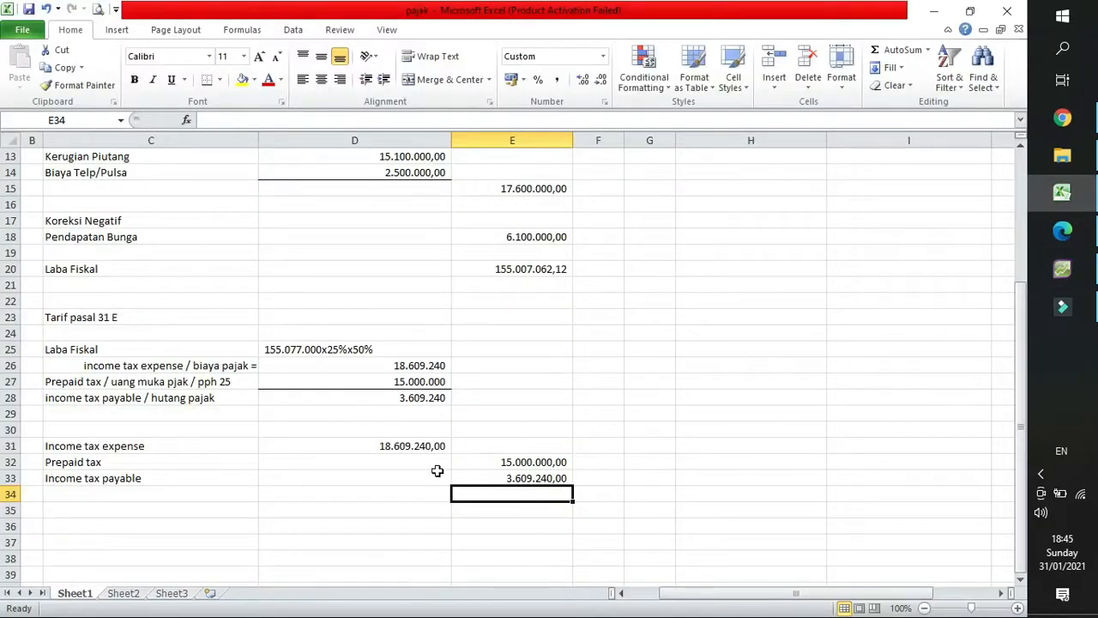
click(501, 481)
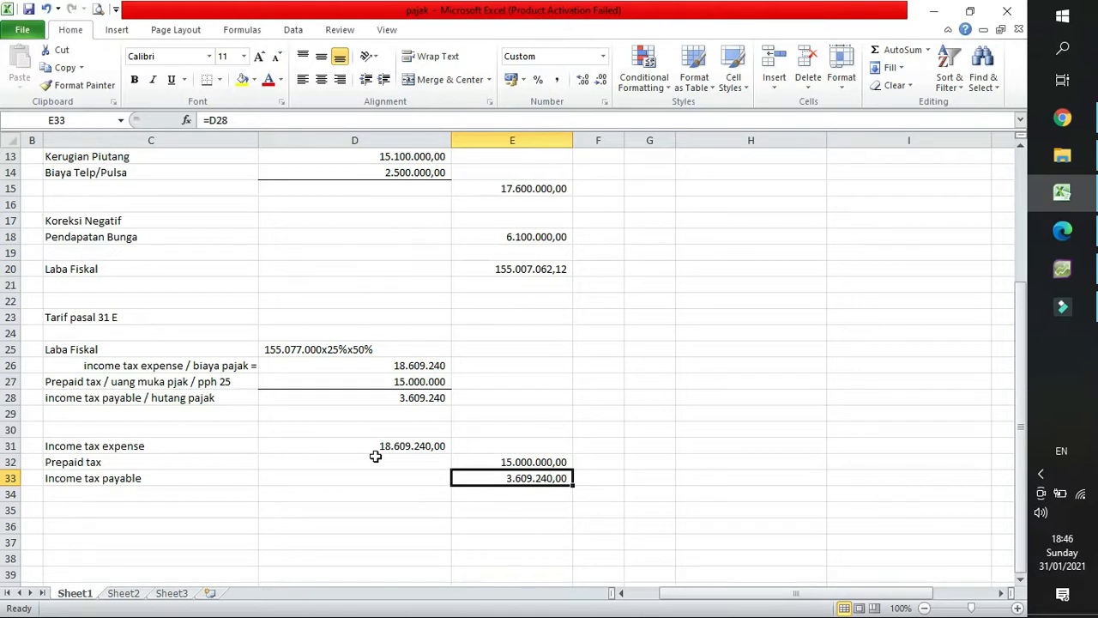
click(491, 463)
click(125, 481)
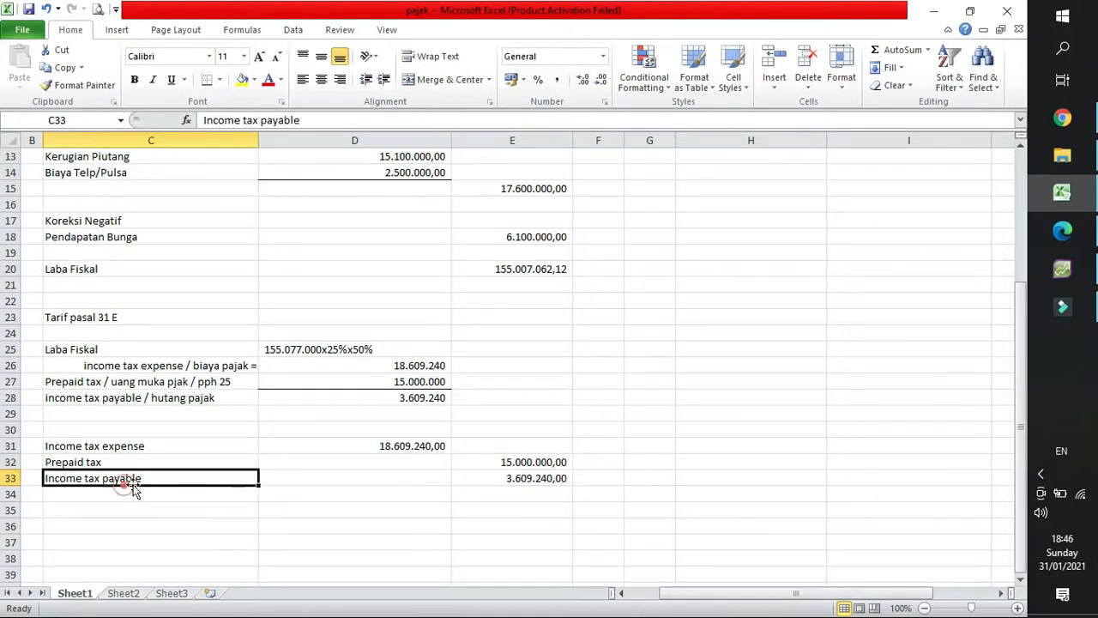
Switch from Excel to AccountRight Plus, close the Accounts List and open a new general journal entry.
click(487, 475)
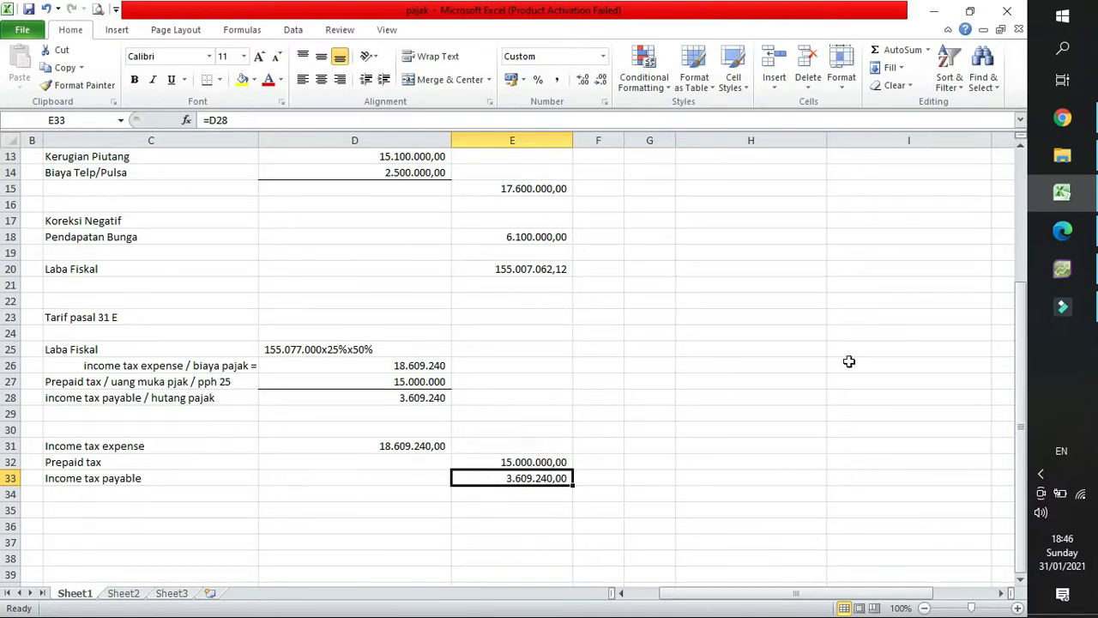
click(1083, 267)
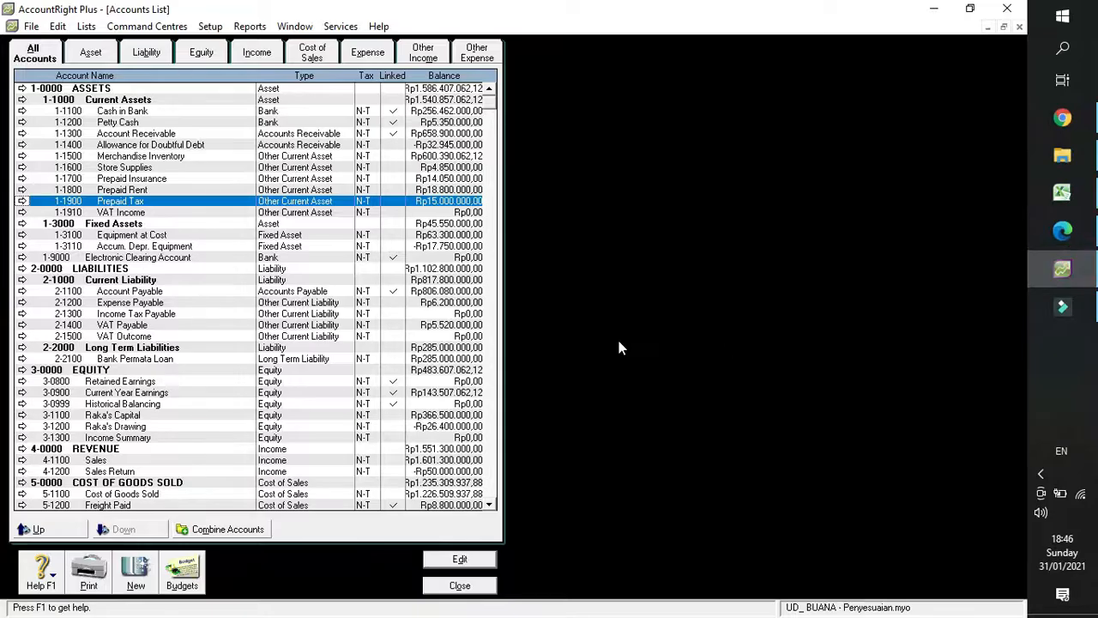
click(448, 591)
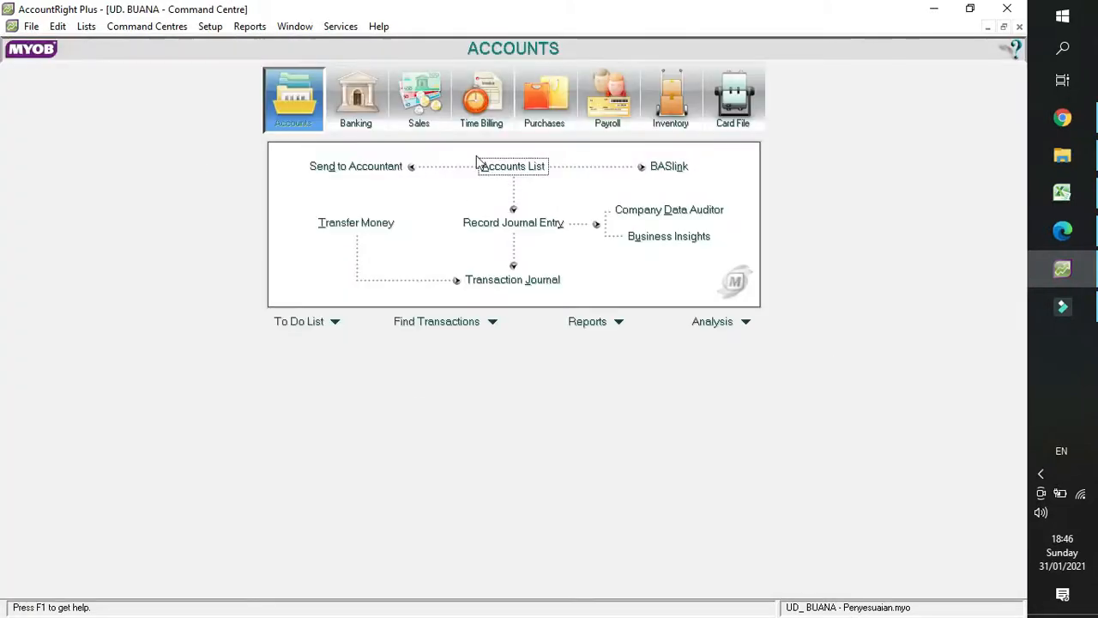
click(469, 222)
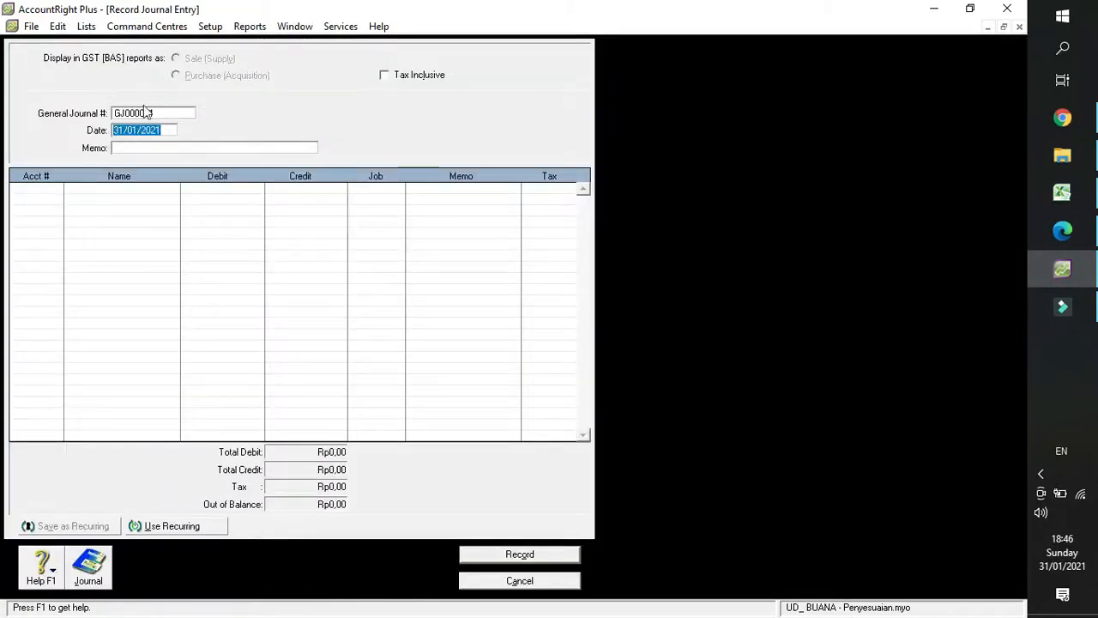
Set the general journal number to BM12-4=2 and the journal date to 31/12/2018.
click(153, 114)
text(BM12-4=2)
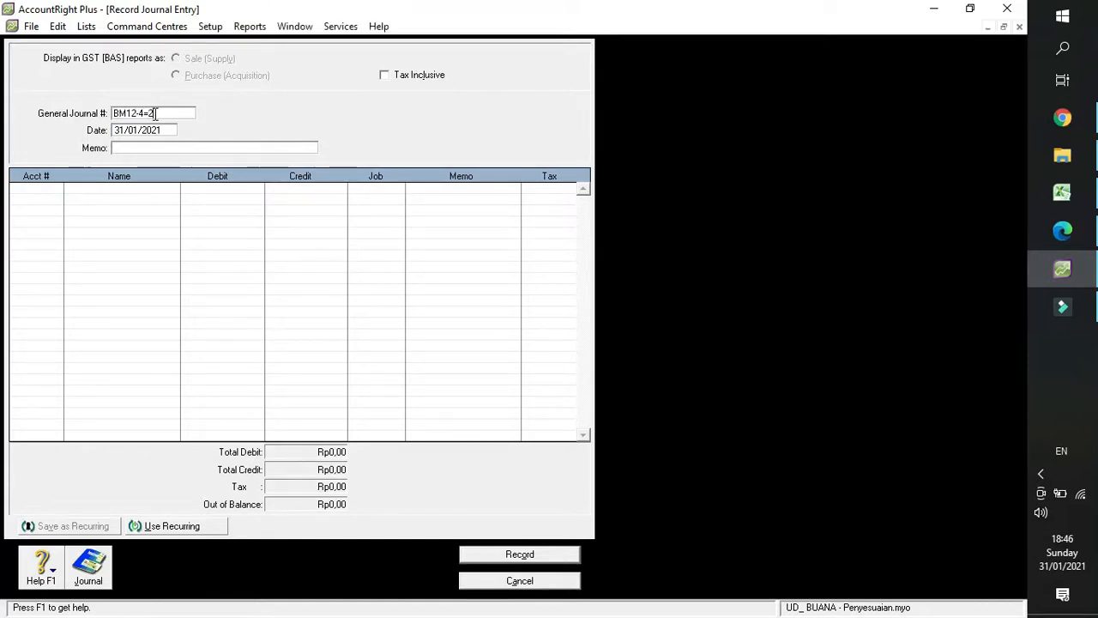
click(168, 132)
text(31/12/20)
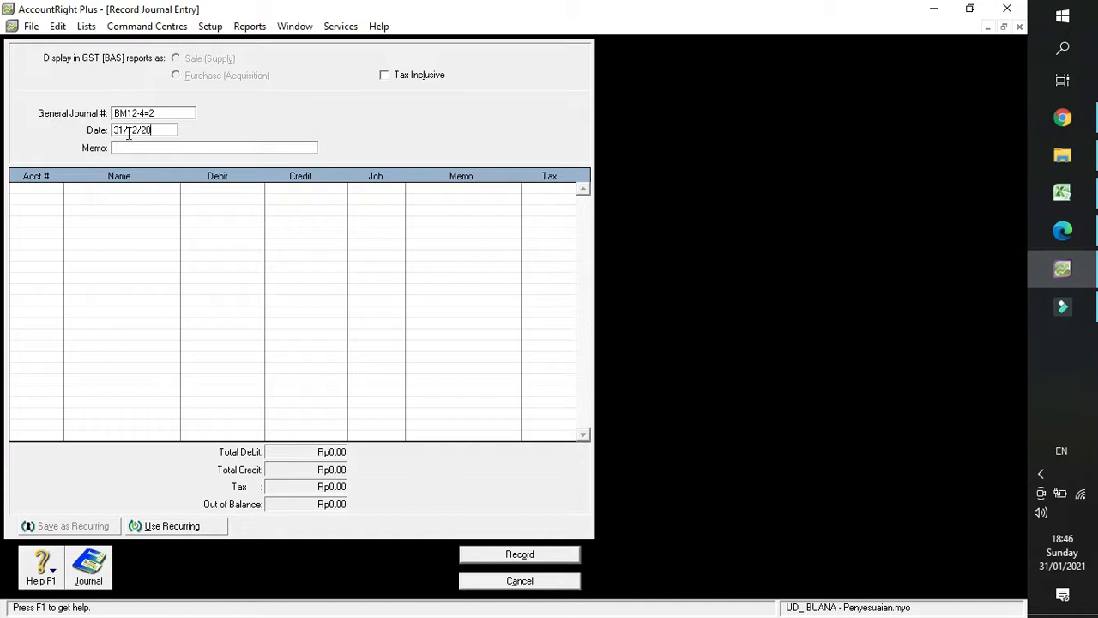
text(18)
Enter the memo "penyesuaian bm12-4 transaksi 2" for the journal entry.
key(Tab)
text(penyesuaian bm)
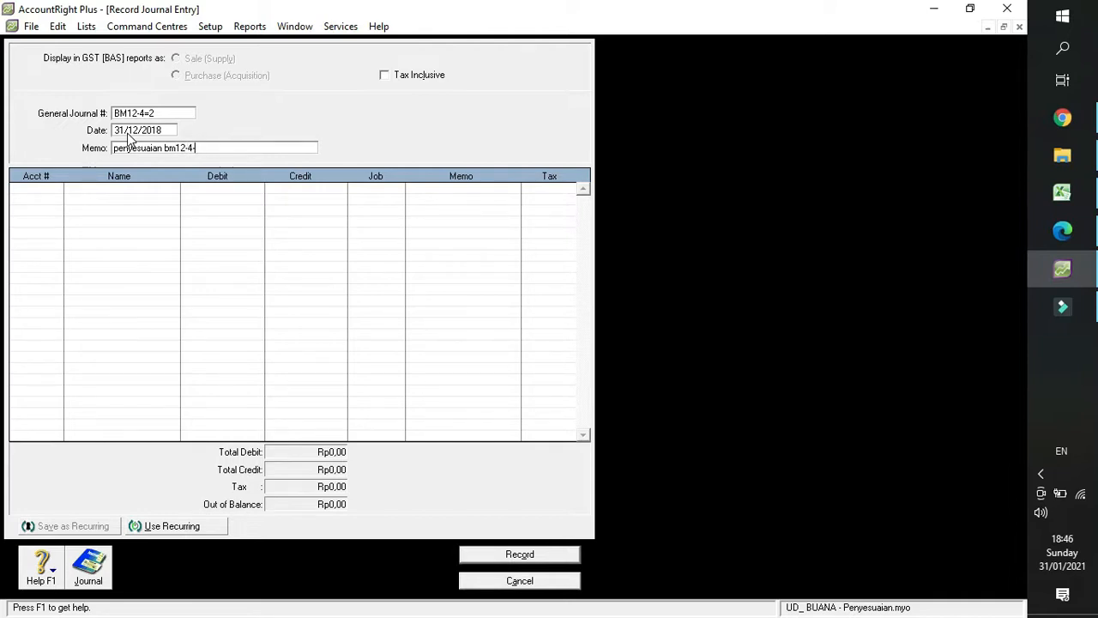
text(12-4 transaksi 2)
Look up the Income Tax Expense account in the account list for the first journal line, consulting the drafted journal in Excel.
click(34, 197)
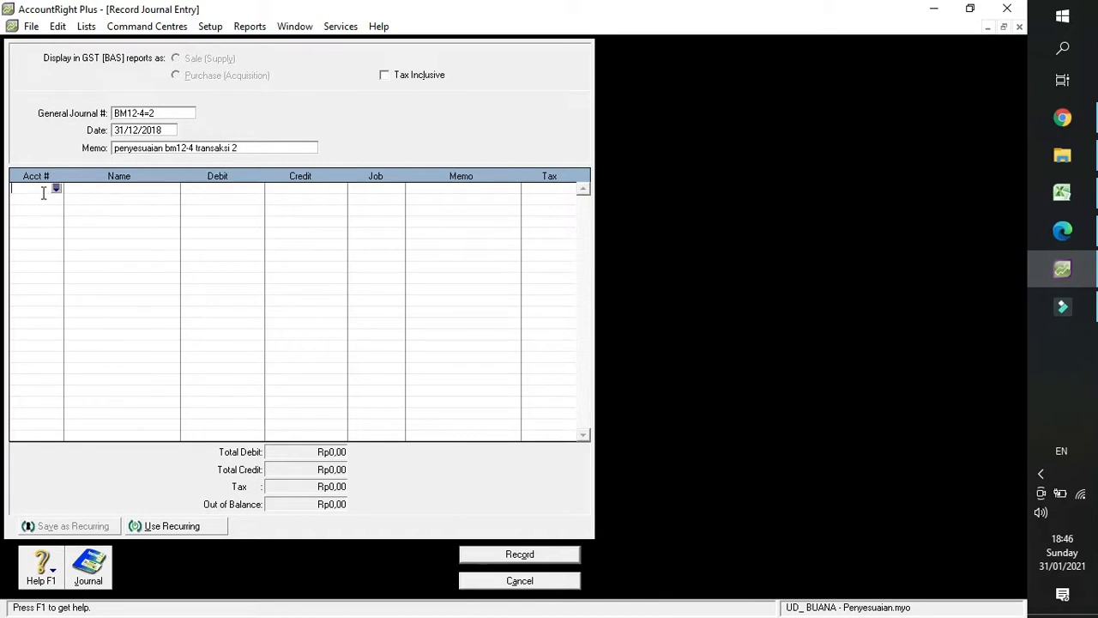
key(Tab)
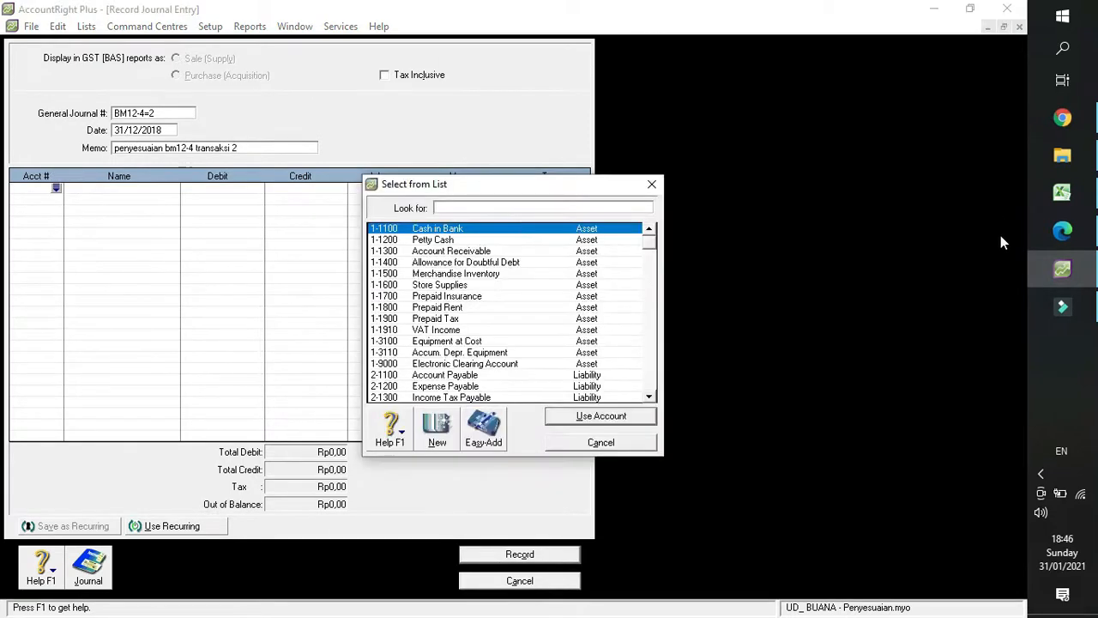
click(1068, 199)
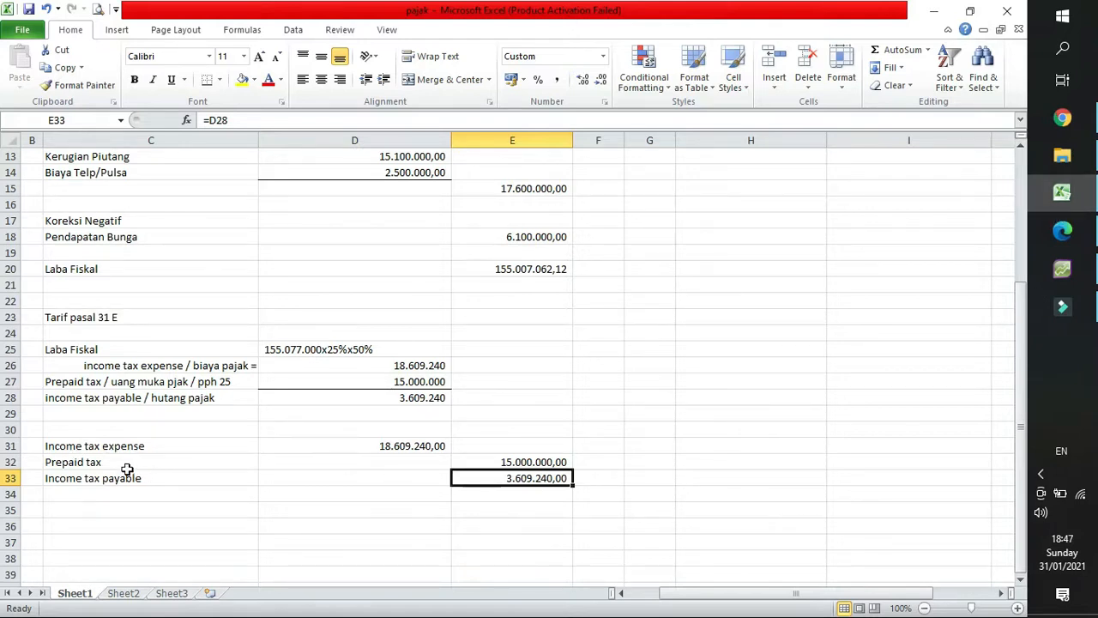
click(1062, 267)
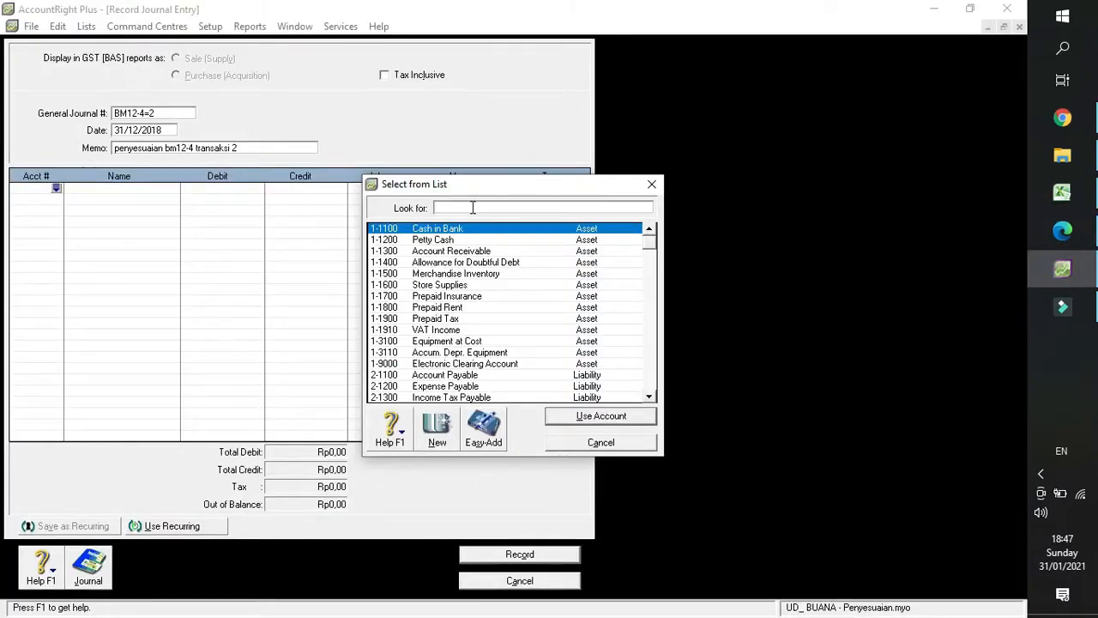
scroll(521, 313, down, 6)
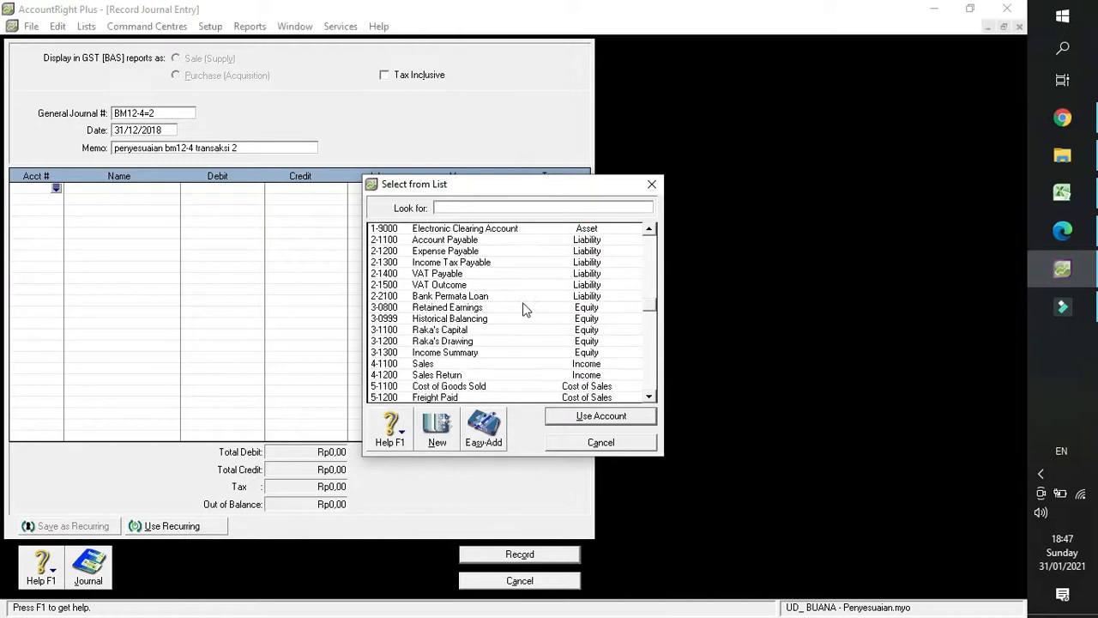
scroll(521, 316, down, 2)
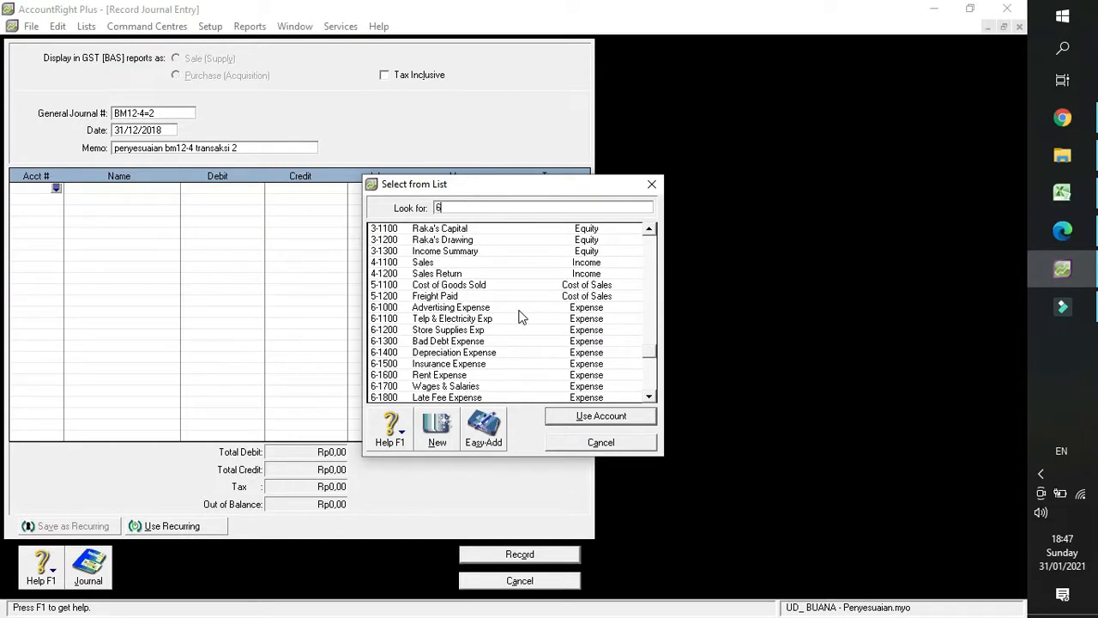
click(518, 311)
scroll(512, 321, down, 1)
scroll(506, 343, down, 1)
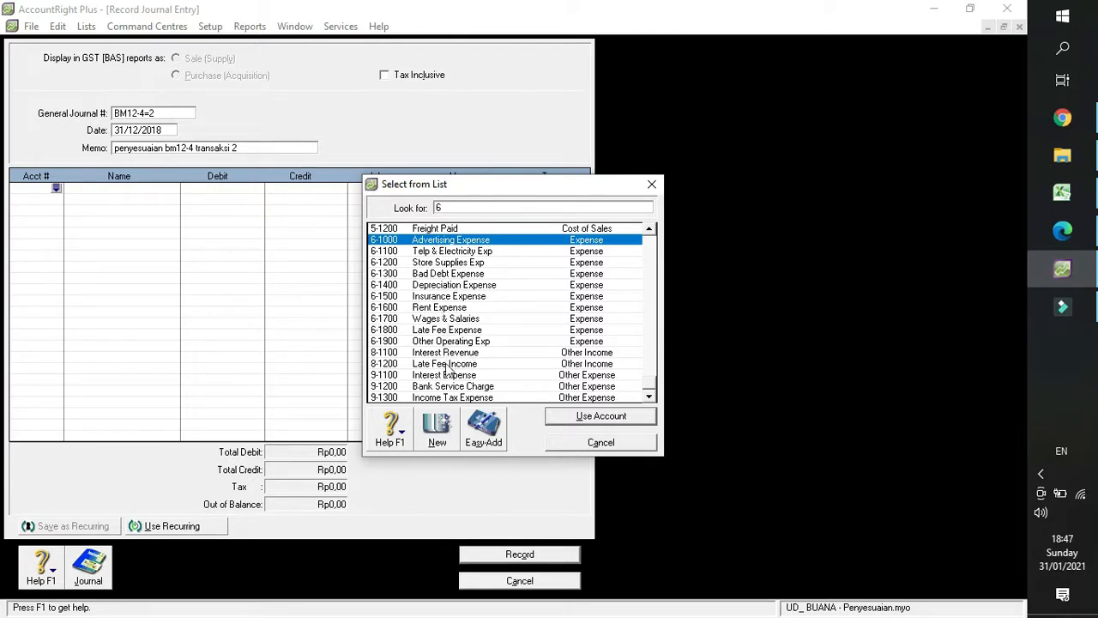
Assign account 9-1300 Income Tax Expense to the first journal line and look up its amount in the Excel journal draft.
click(459, 399)
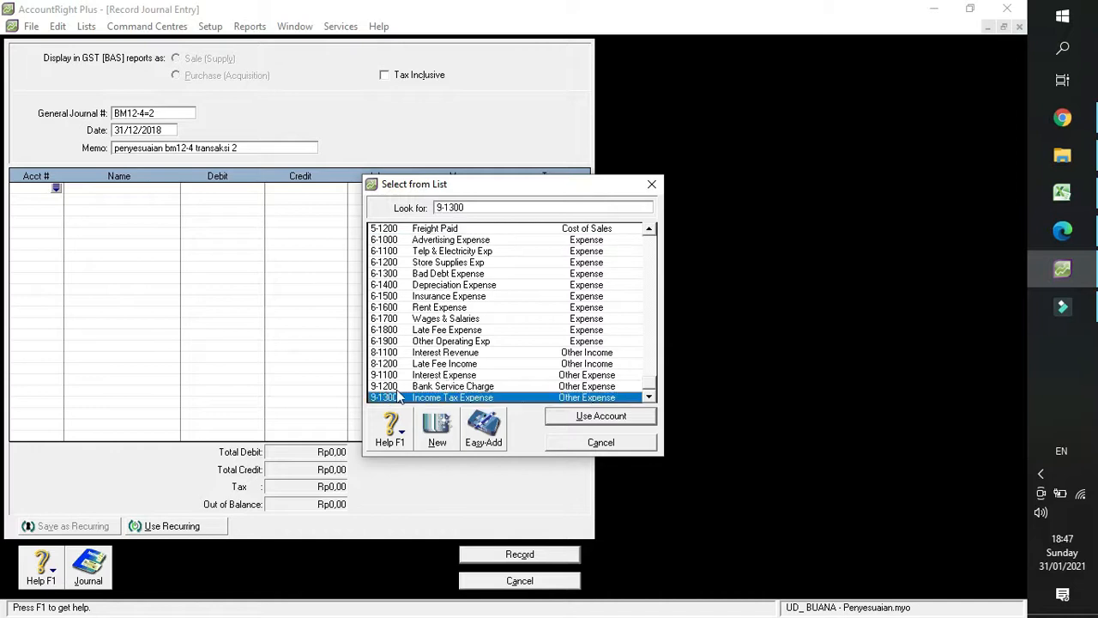
double_click(399, 394)
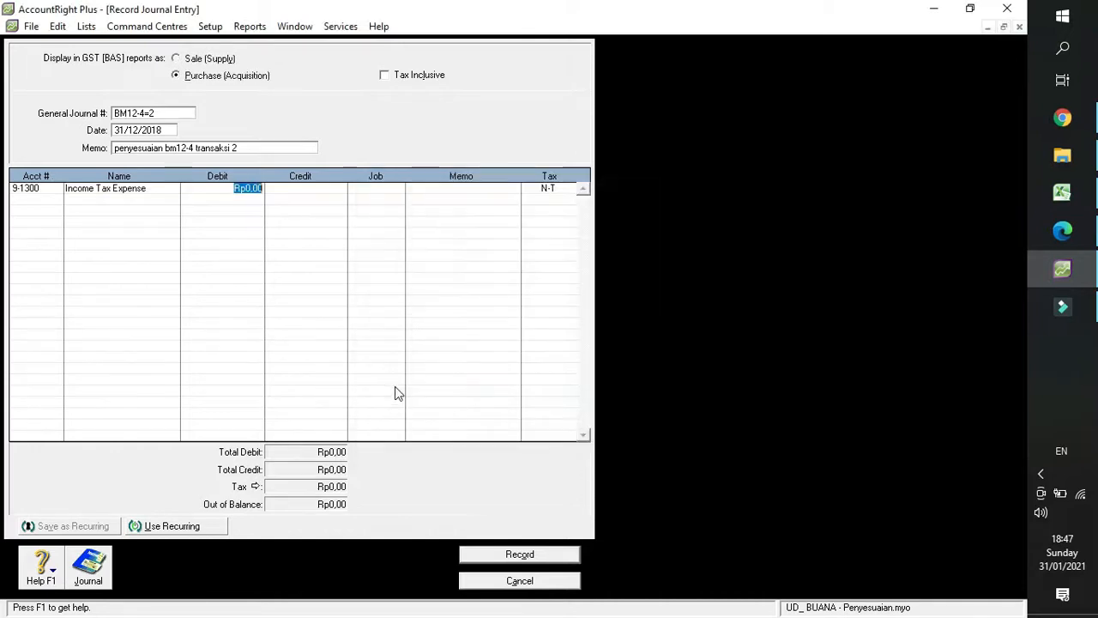
click(1064, 196)
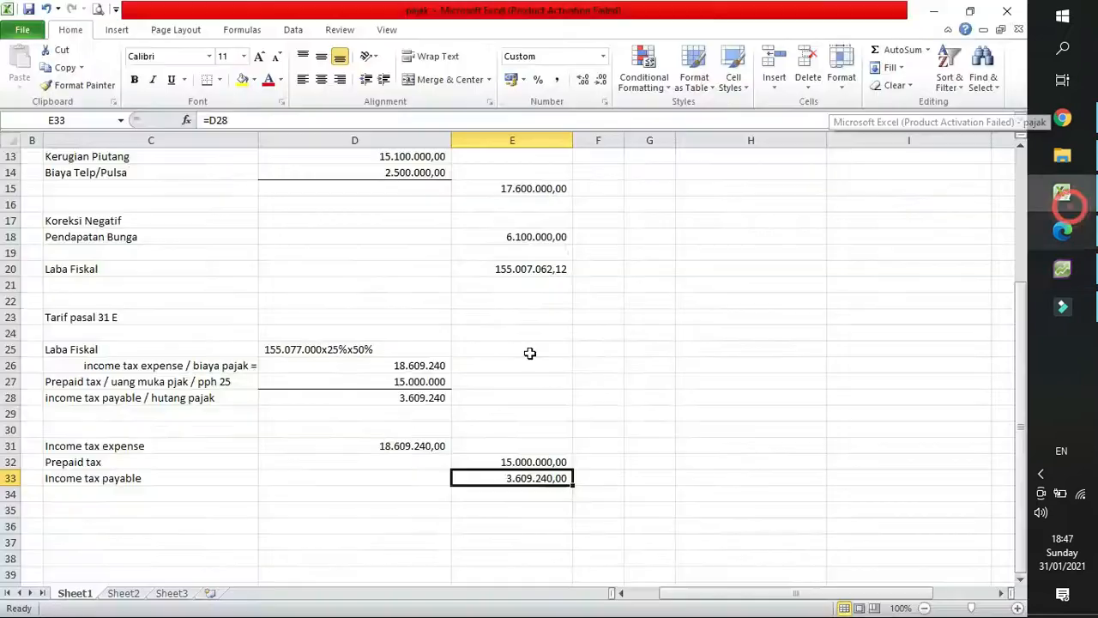
click(410, 447)
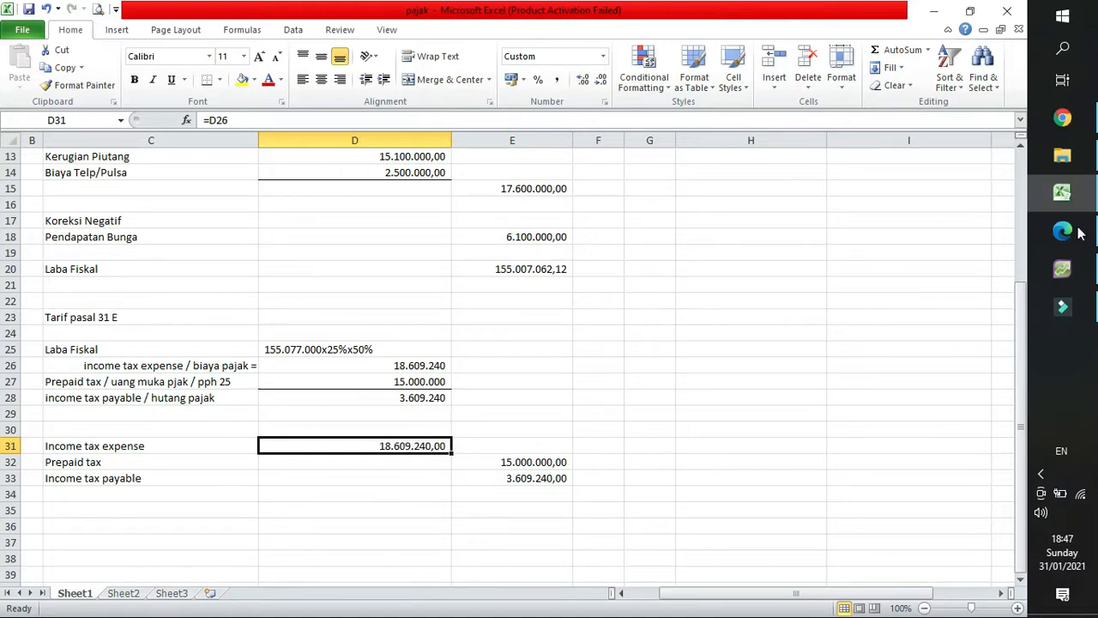
Return to AccountRight Plus and enter a debit of Rp18.609.240 for Income Tax Expense, rechecking the figure in Excel.
click(1077, 270)
text(18)
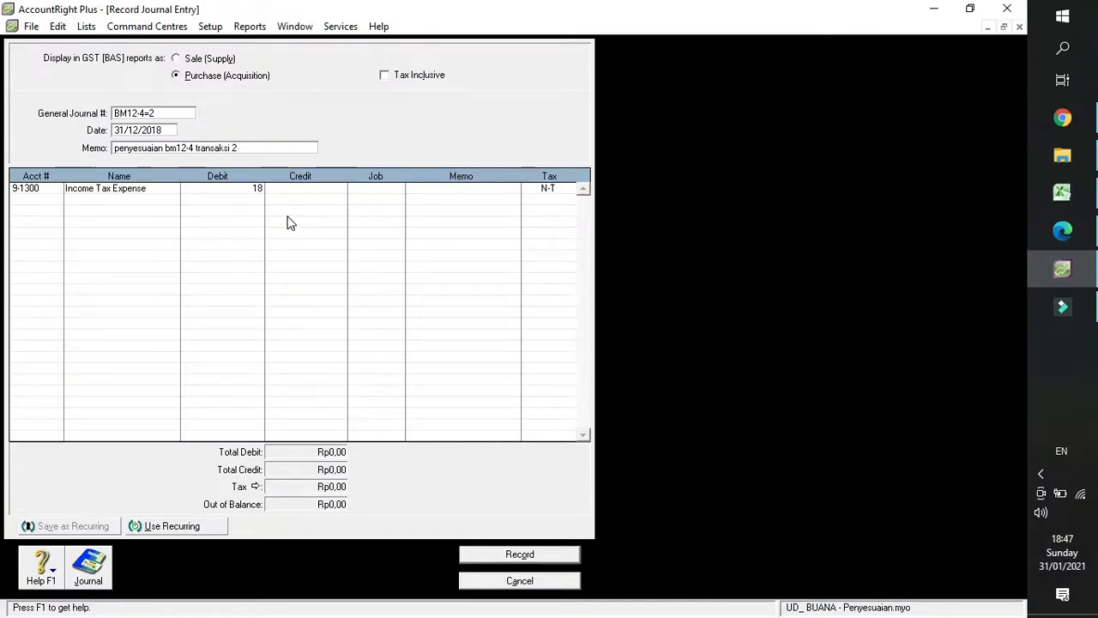
text(605)
text(840)
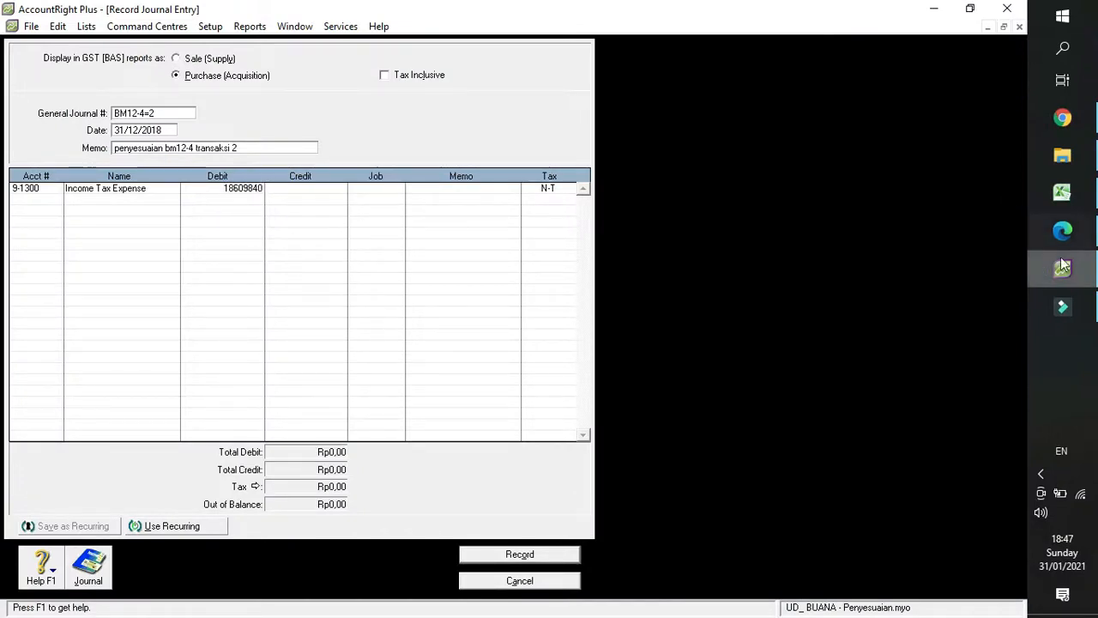
click(1076, 201)
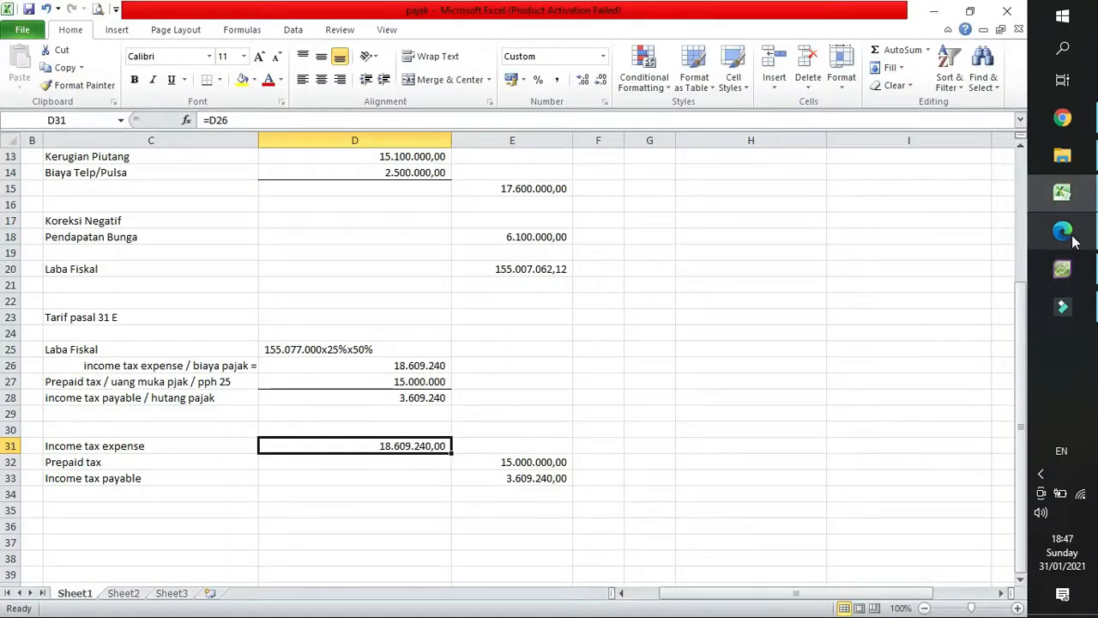
click(1063, 269)
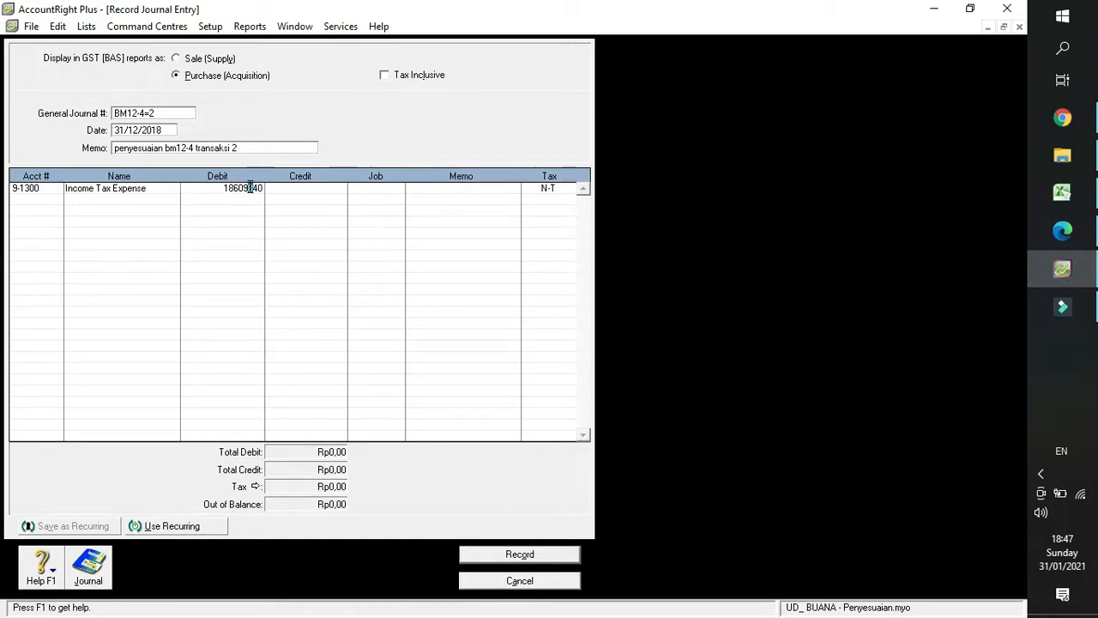
key(Return)
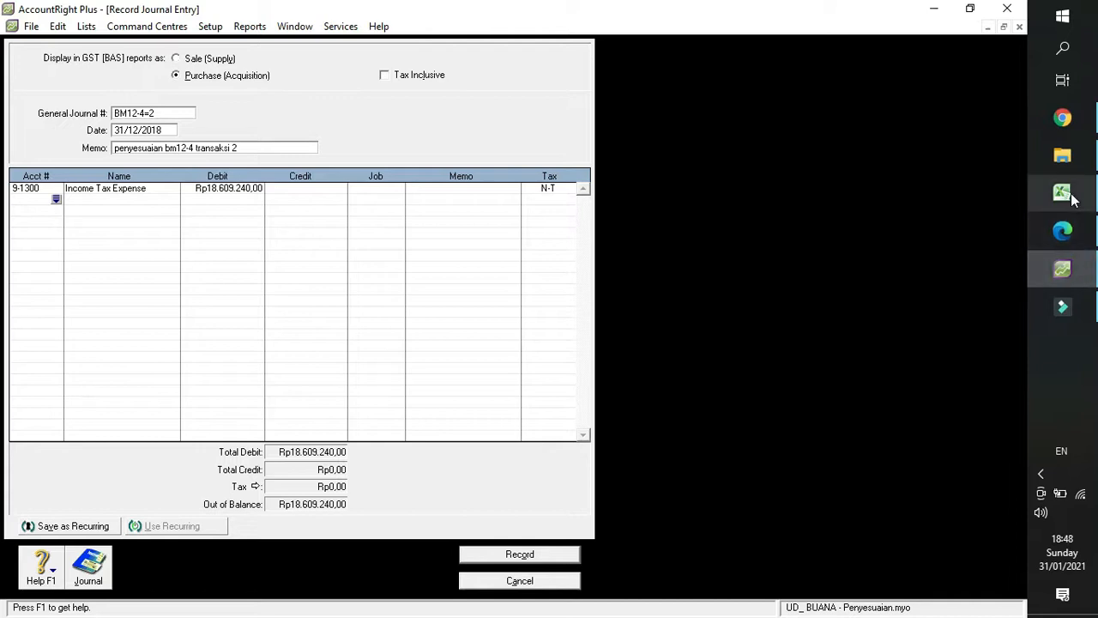
Consult the Excel draft for the second line and assign account 1-1900 Prepaid Tax to it in AccountRight Plus.
mouse_move(1073, 199)
click(943, 198)
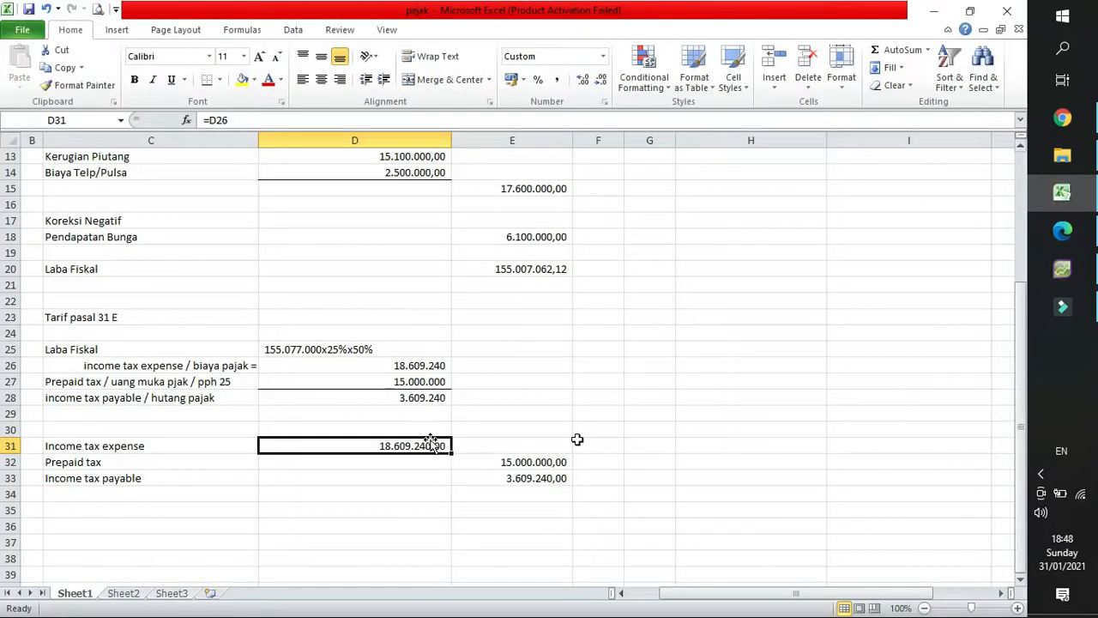
click(1080, 271)
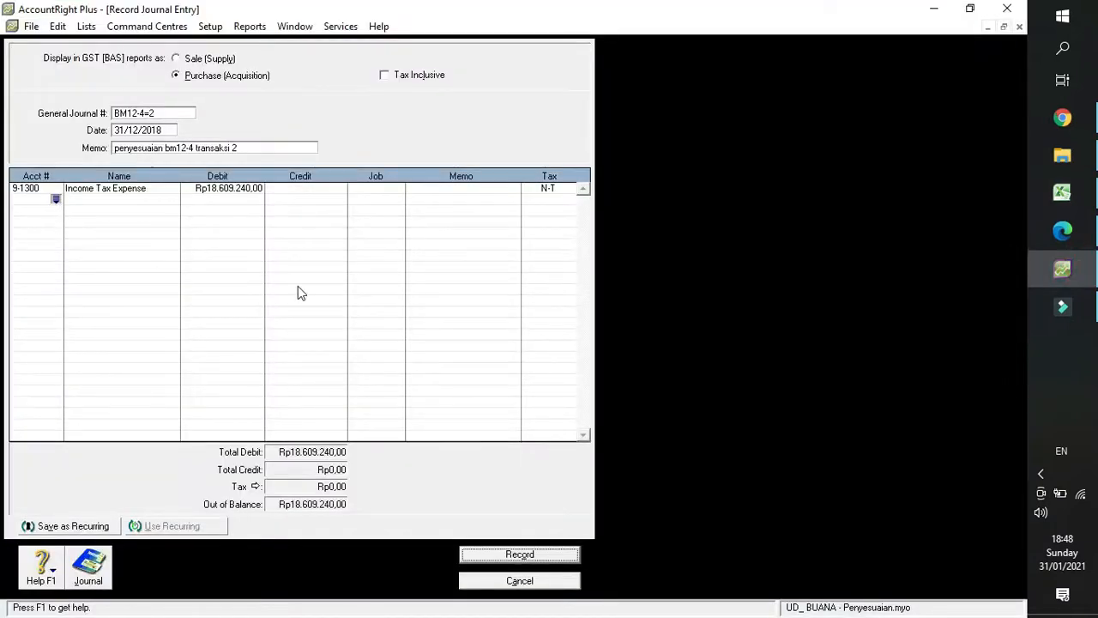
key(Return)
click(449, 316)
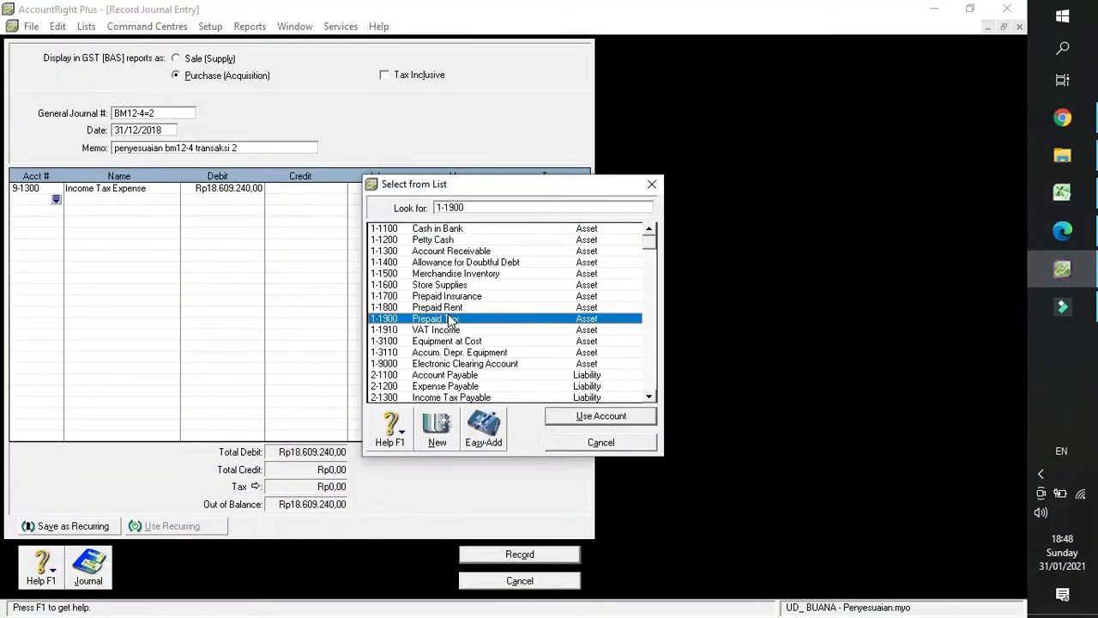
double_click(450, 319)
Set the credit amount of the Prepaid Tax line to Rp15.000.000.
click(304, 199)
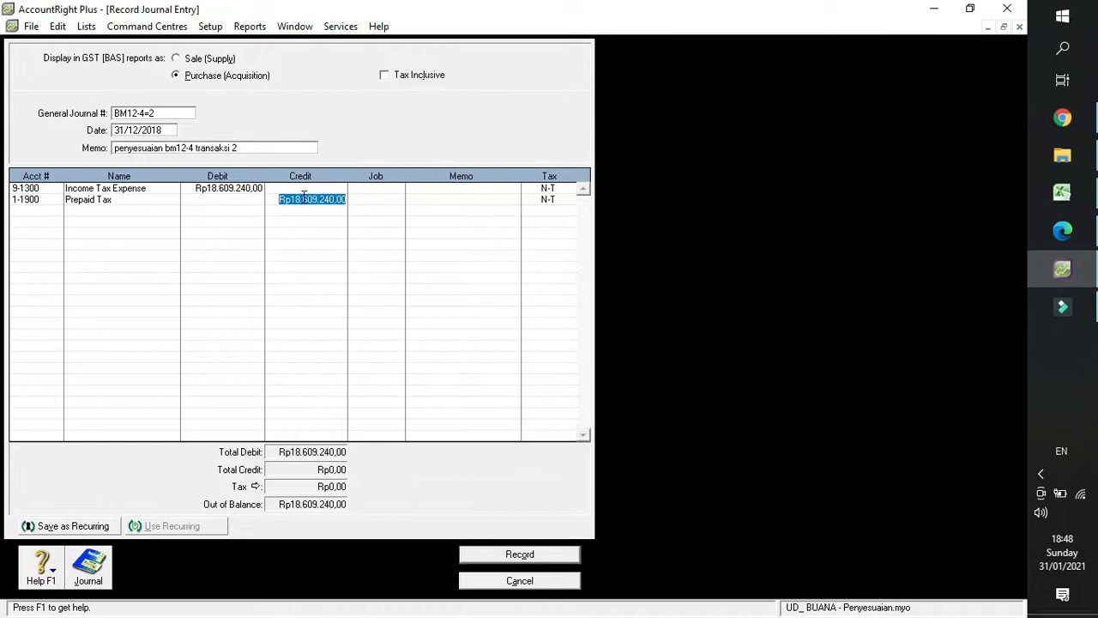
text(15.000.000)
key(Return)
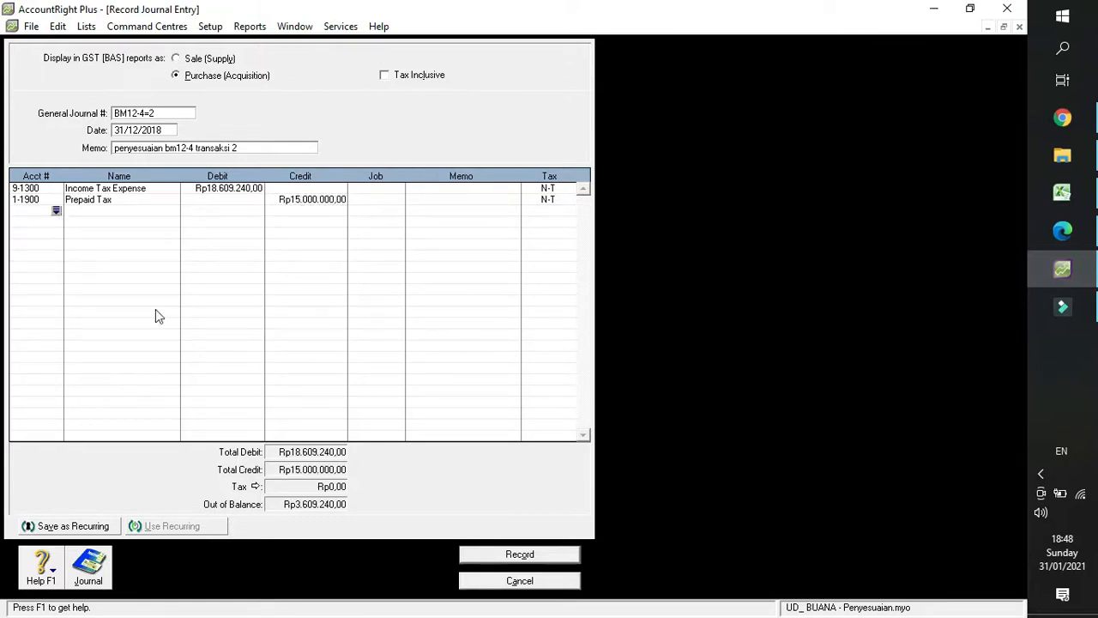
Add account 2-1300 Income Tax Payable as the third journal line with a credit of Rp3.609.240.
key(Return)
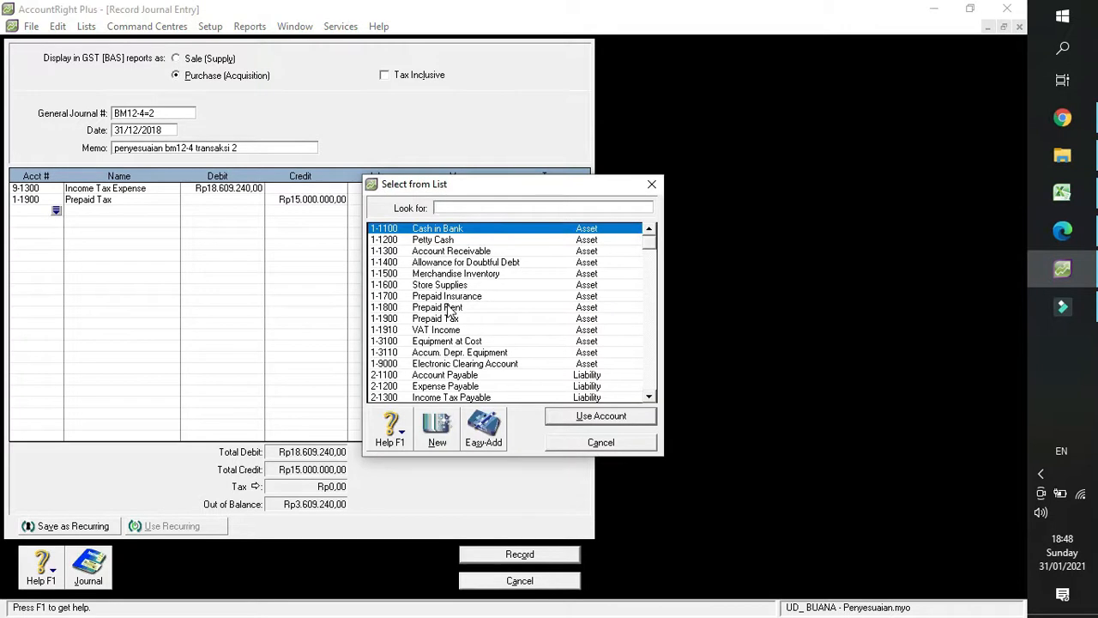
text(2)
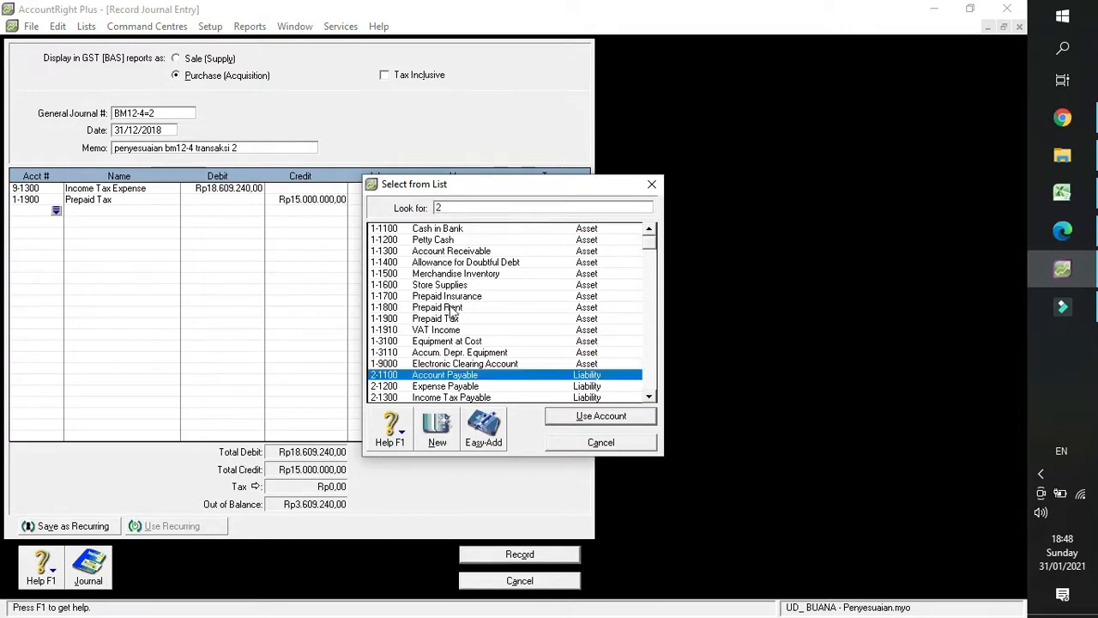
scroll(454, 383, down, 2)
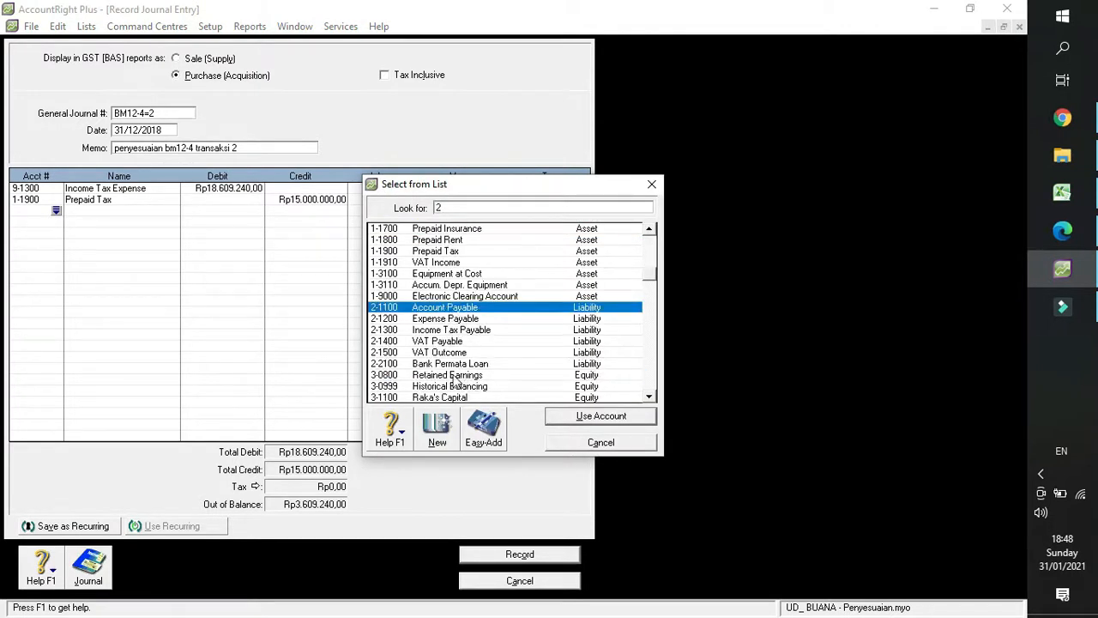
click(460, 331)
double_click(460, 332)
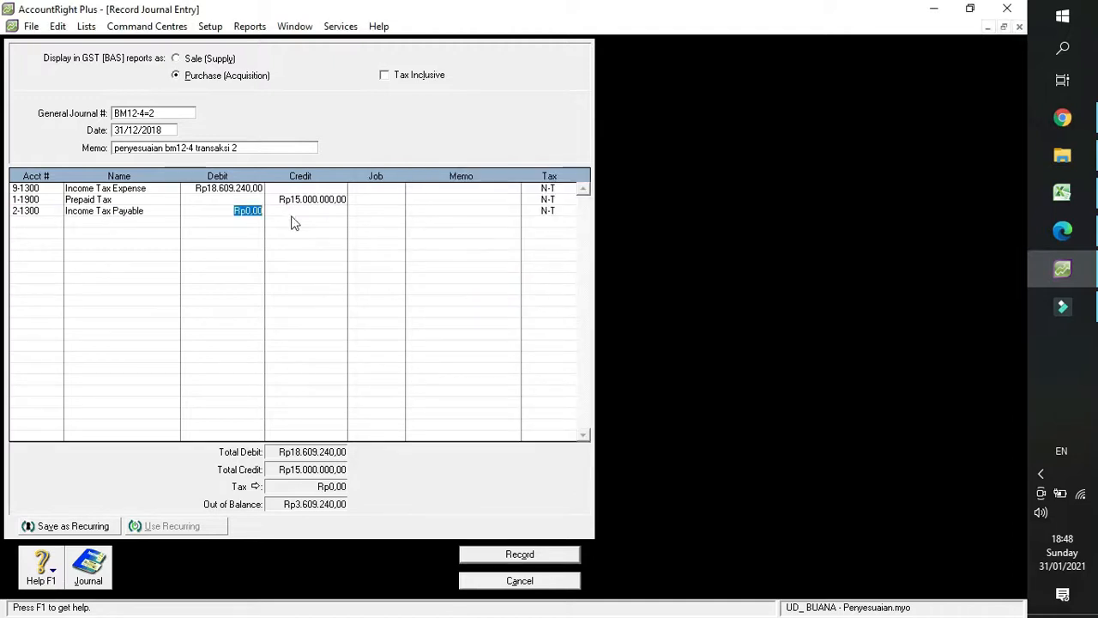
key(Return)
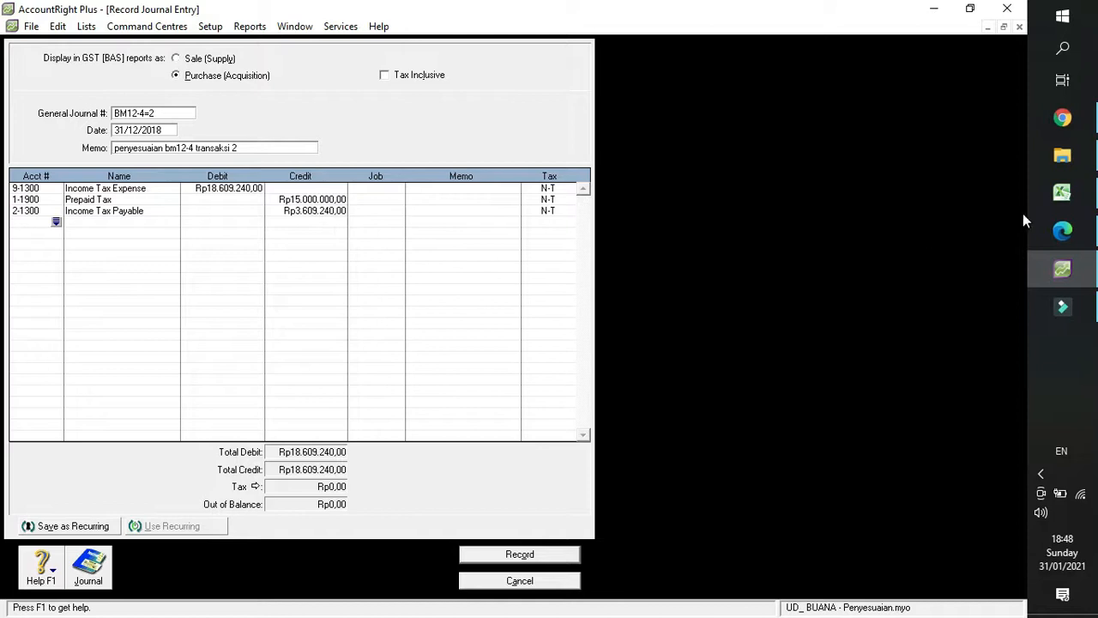
Check the Income Tax Payable amount against the drafted journal in Excel and return to AccountRight Plus.
click(1063, 208)
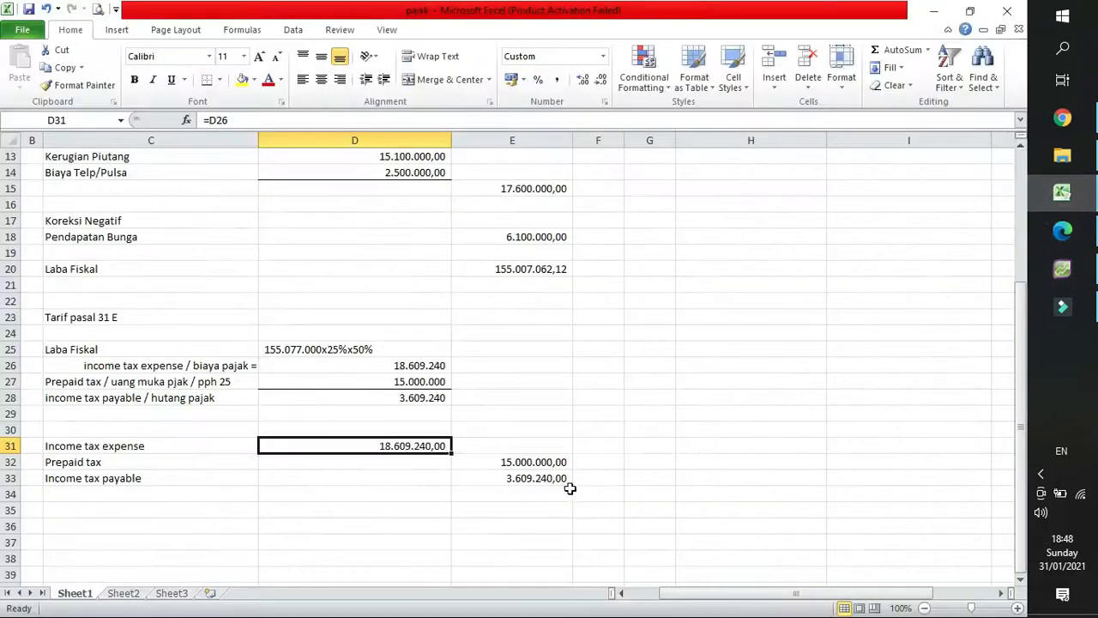
click(526, 486)
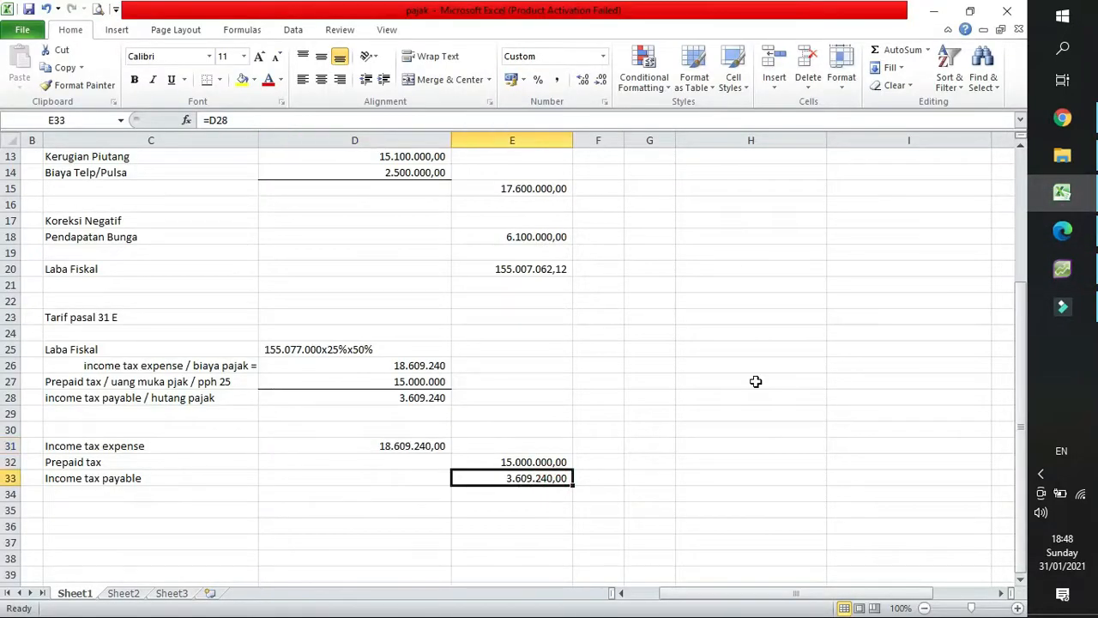
click(1062, 269)
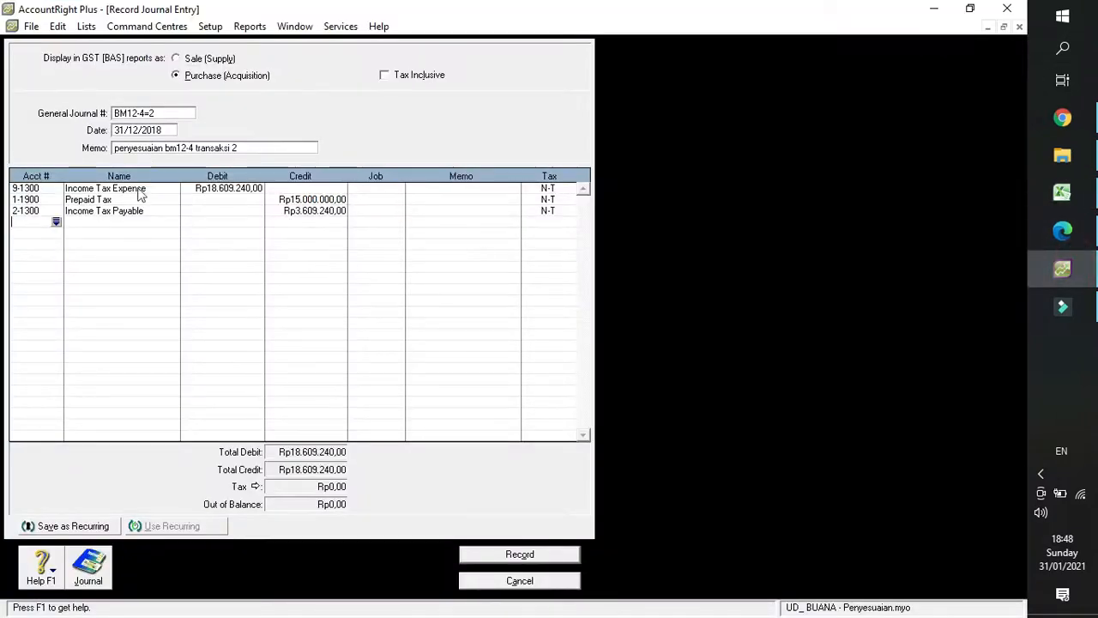
Review the recap of the journal transaction, then record the entry and leave the journal window.
key(ctrl+r)
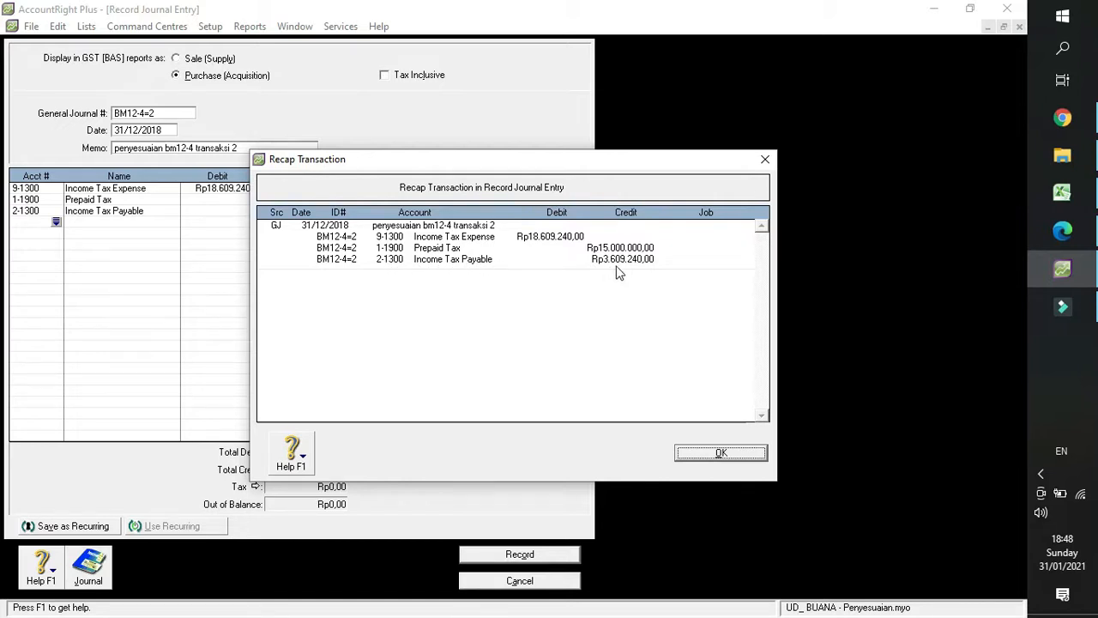
click(765, 161)
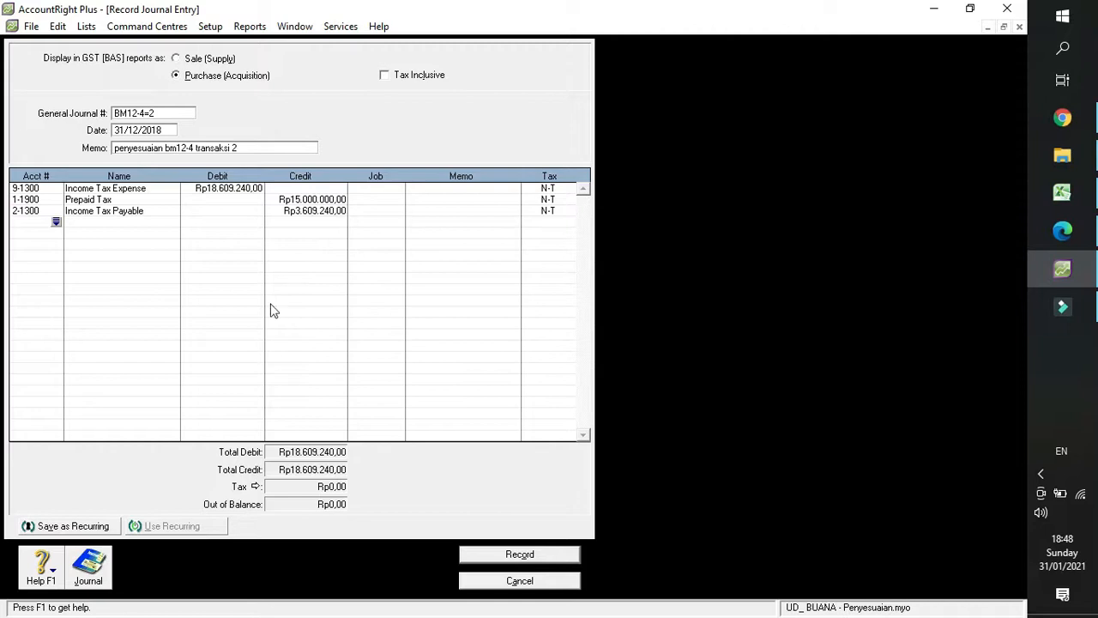
click(484, 559)
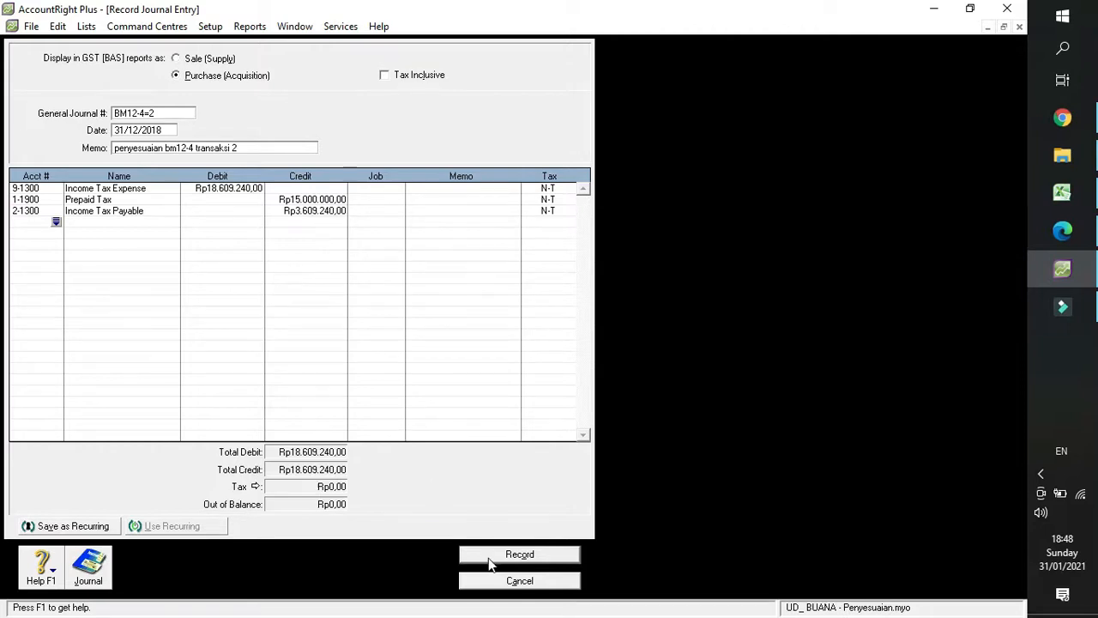
click(520, 587)
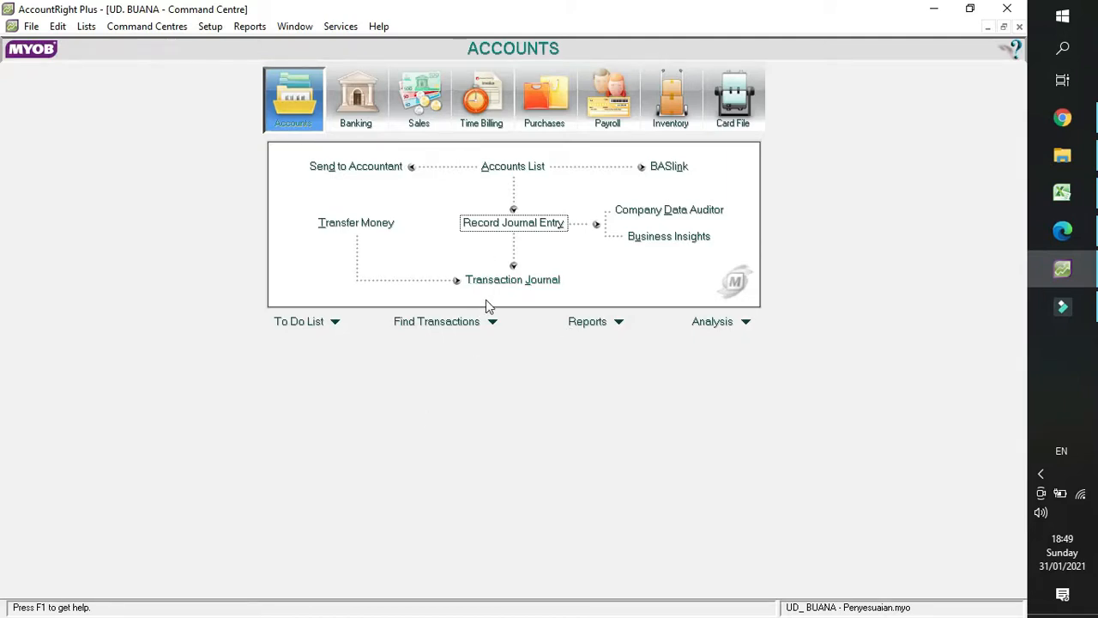
Display the December 2018 Trial Balance report, examine the income tax and prepaid tax balances, and return to the Command Centre.
click(619, 323)
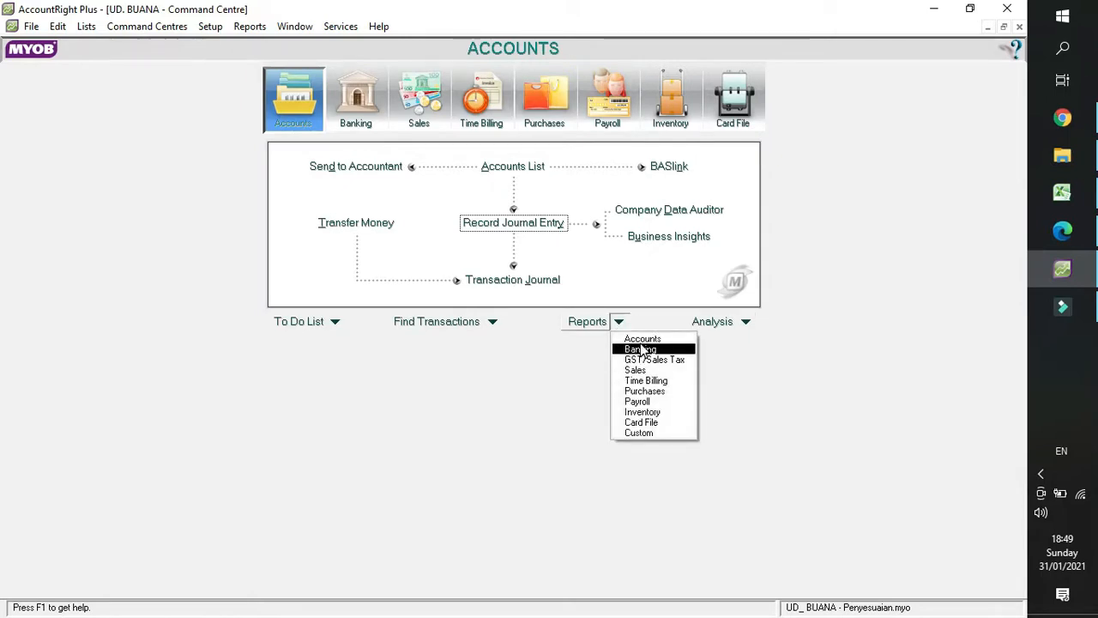
click(642, 340)
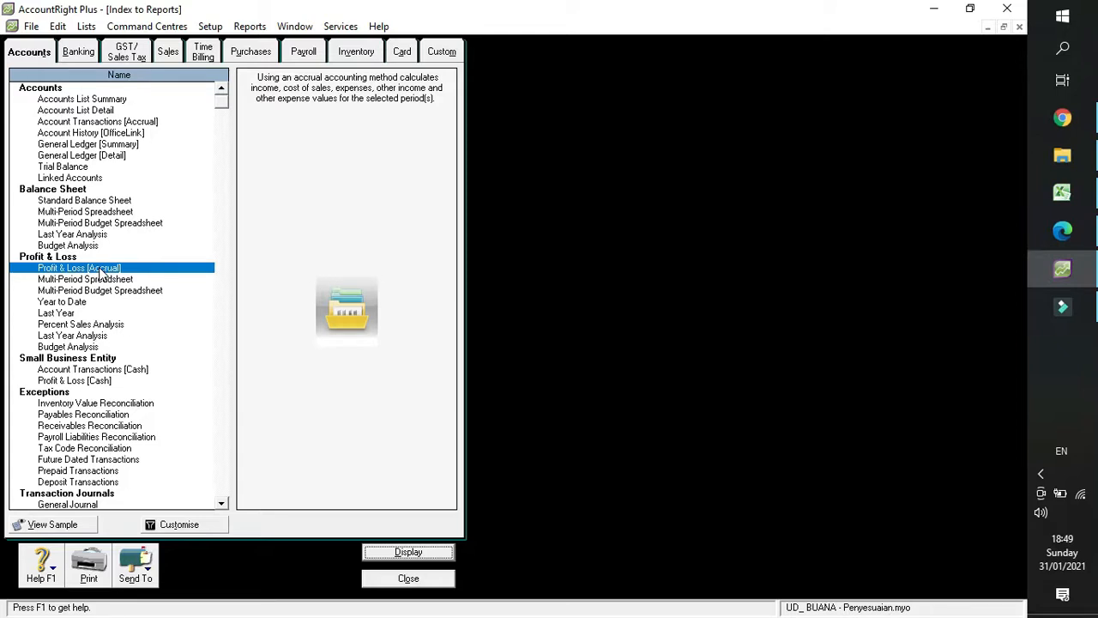
double_click(75, 168)
click(715, 447)
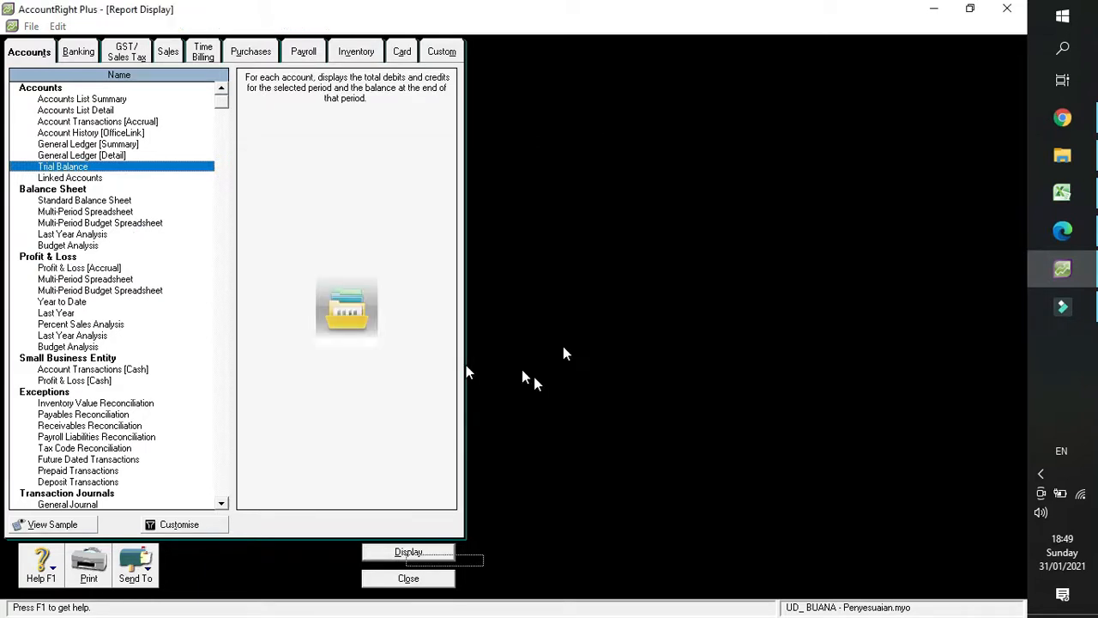
scroll(361, 382, down, 2)
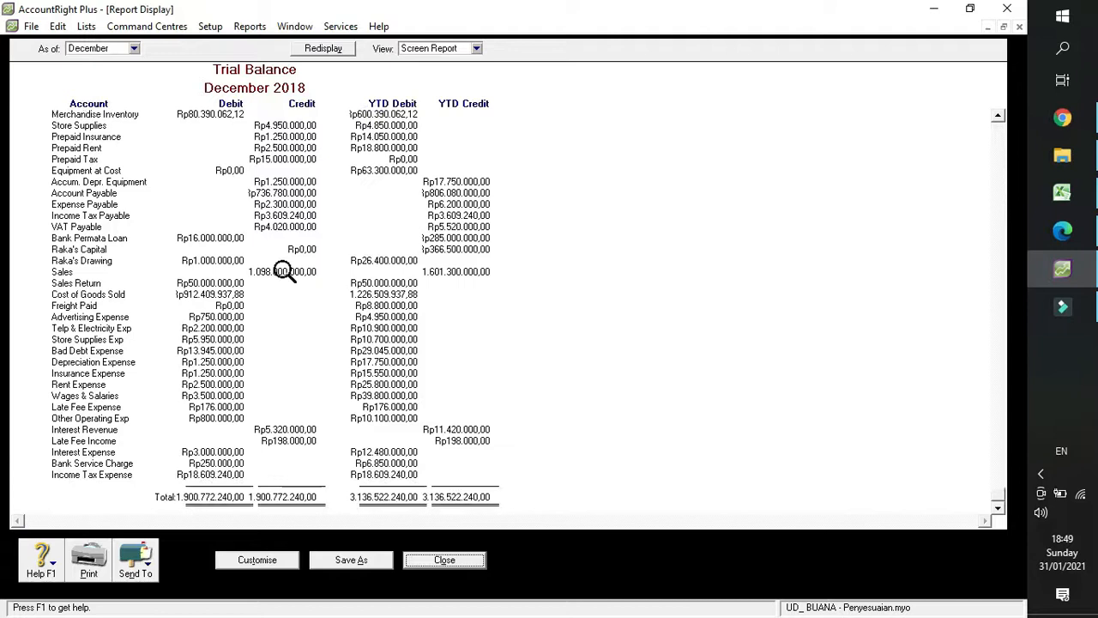
click(445, 560)
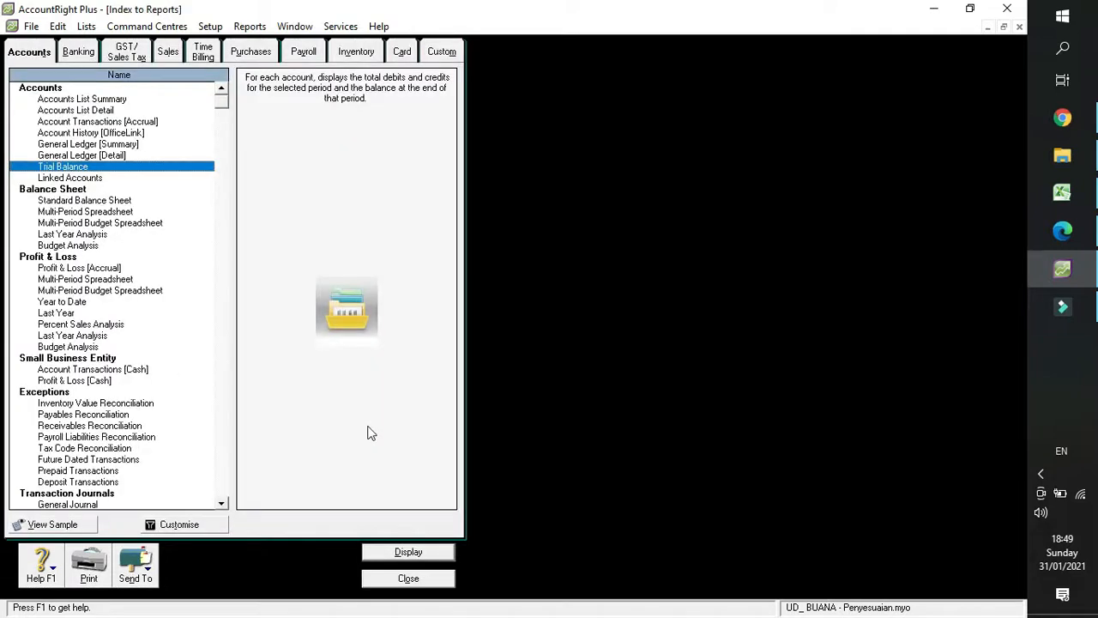
click(407, 578)
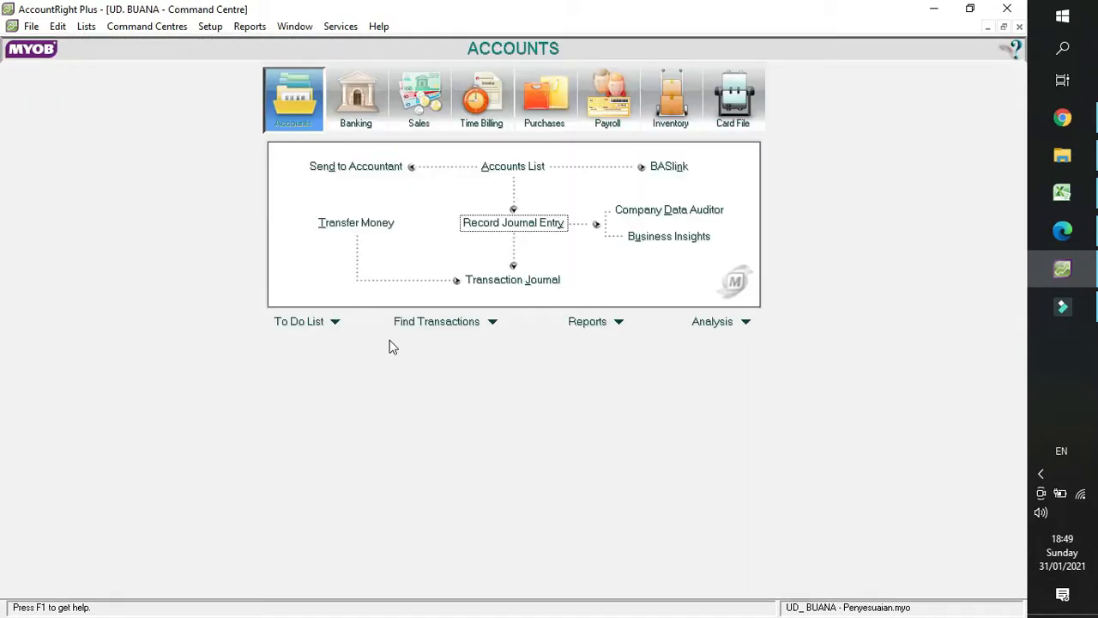